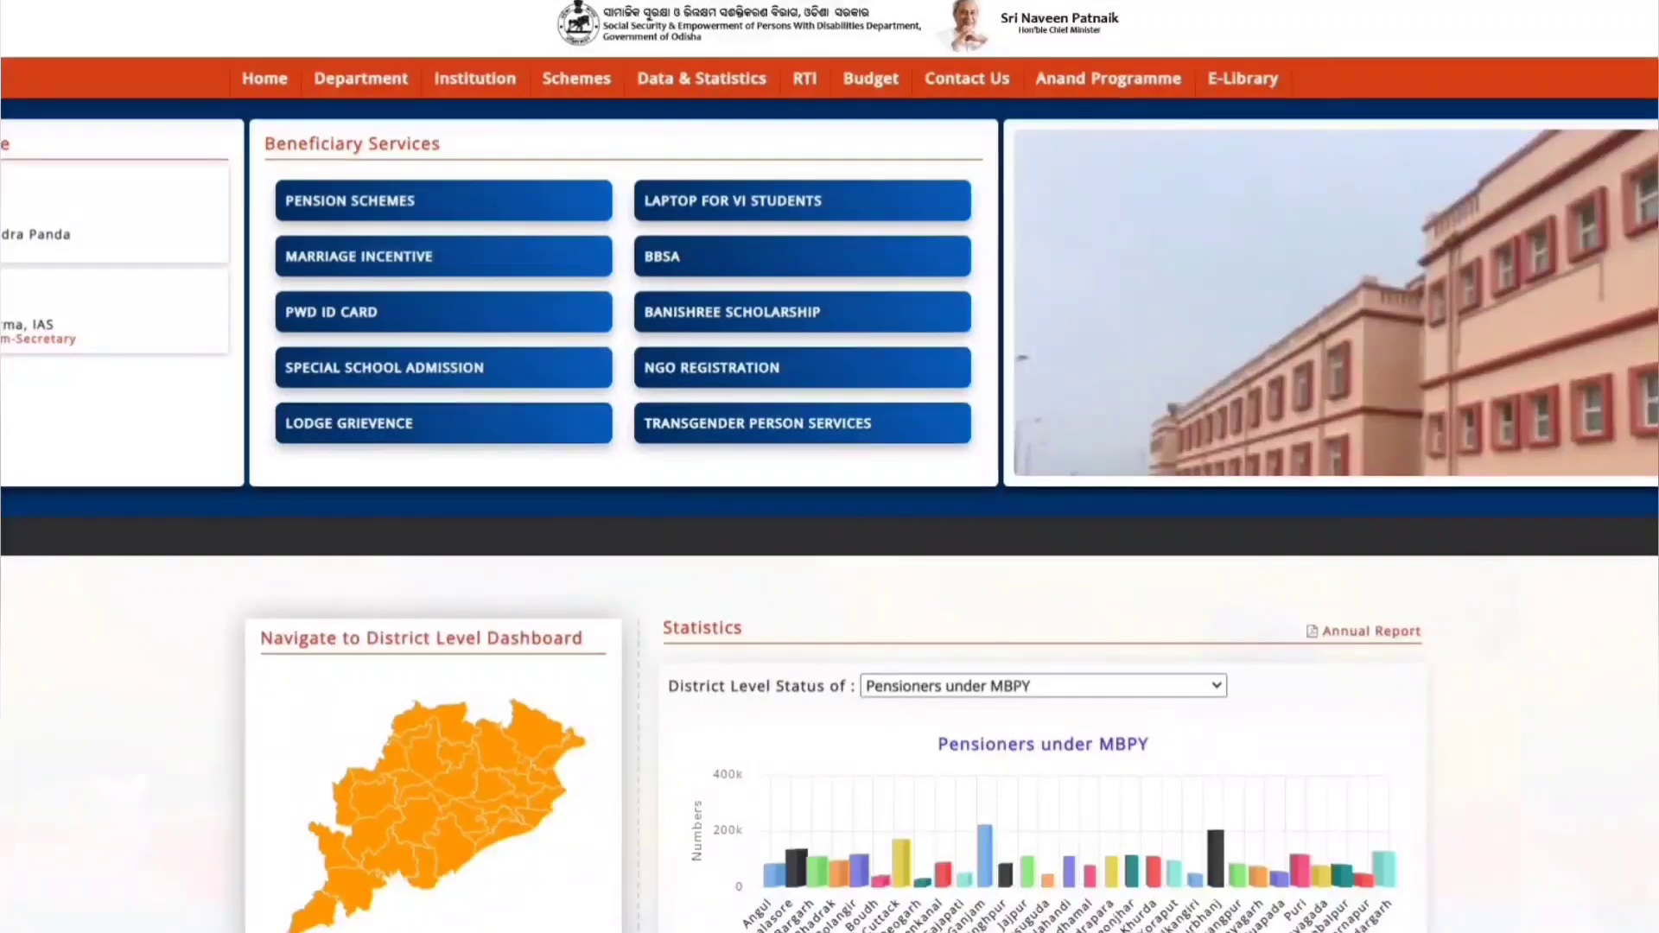
# - Choose Madhu Babu Pension Yojana under Pension Schemes and proceed to its blank application form
pyautogui.scroll(-7, 829, 467)
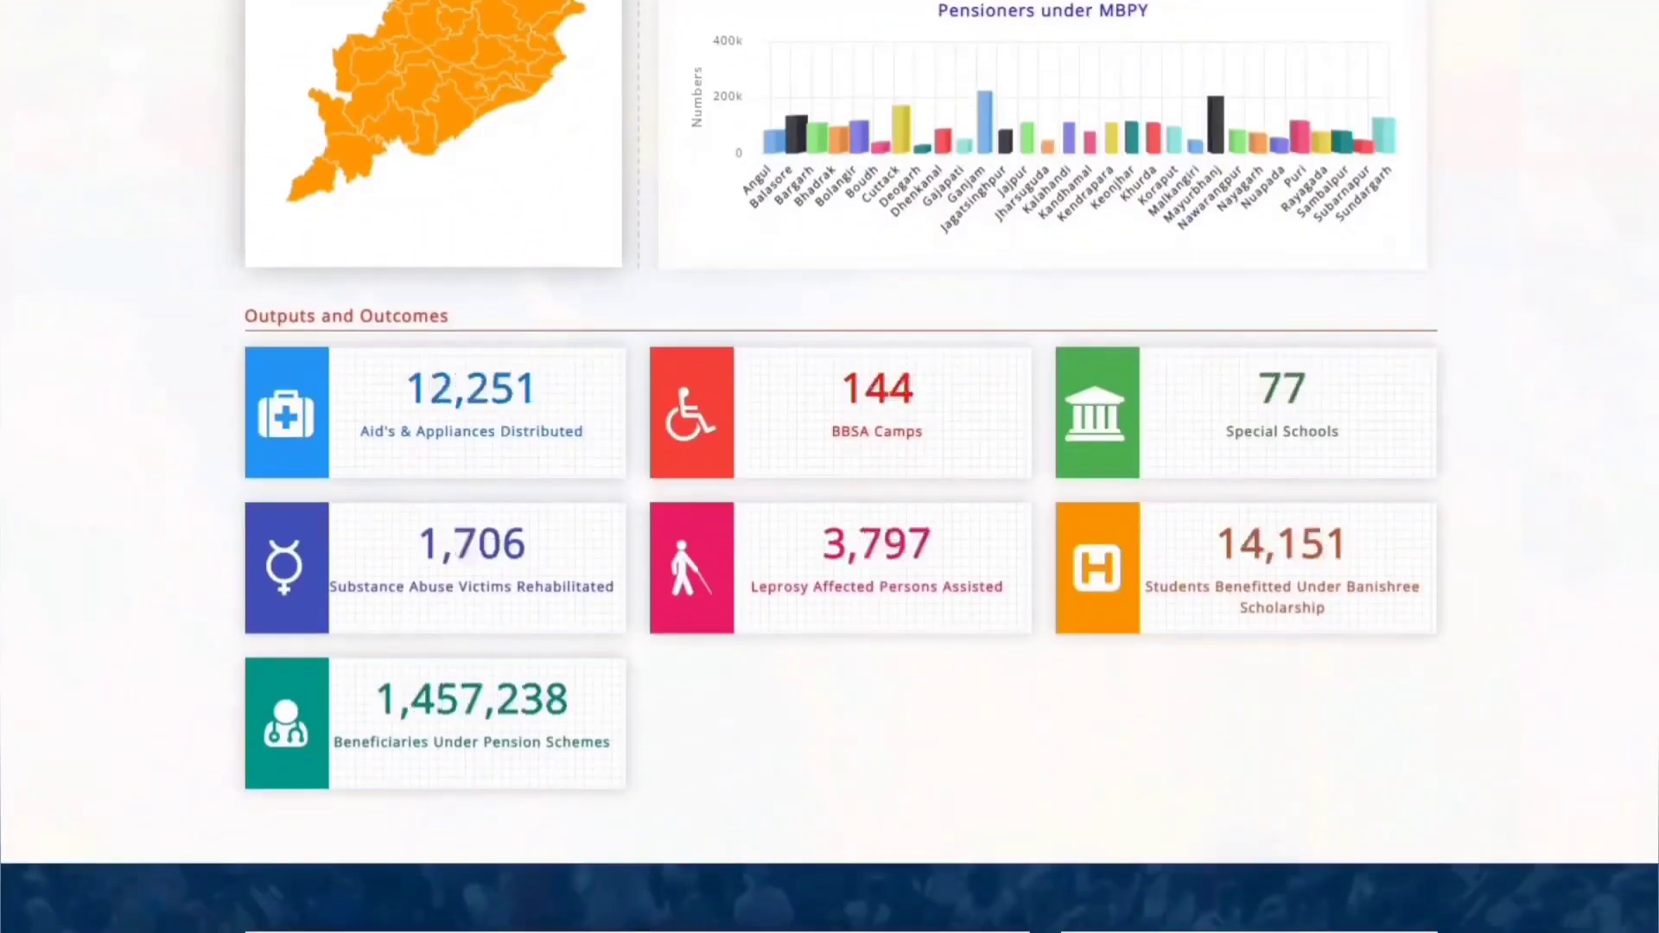
pyautogui.scroll(-8, 829, 467)
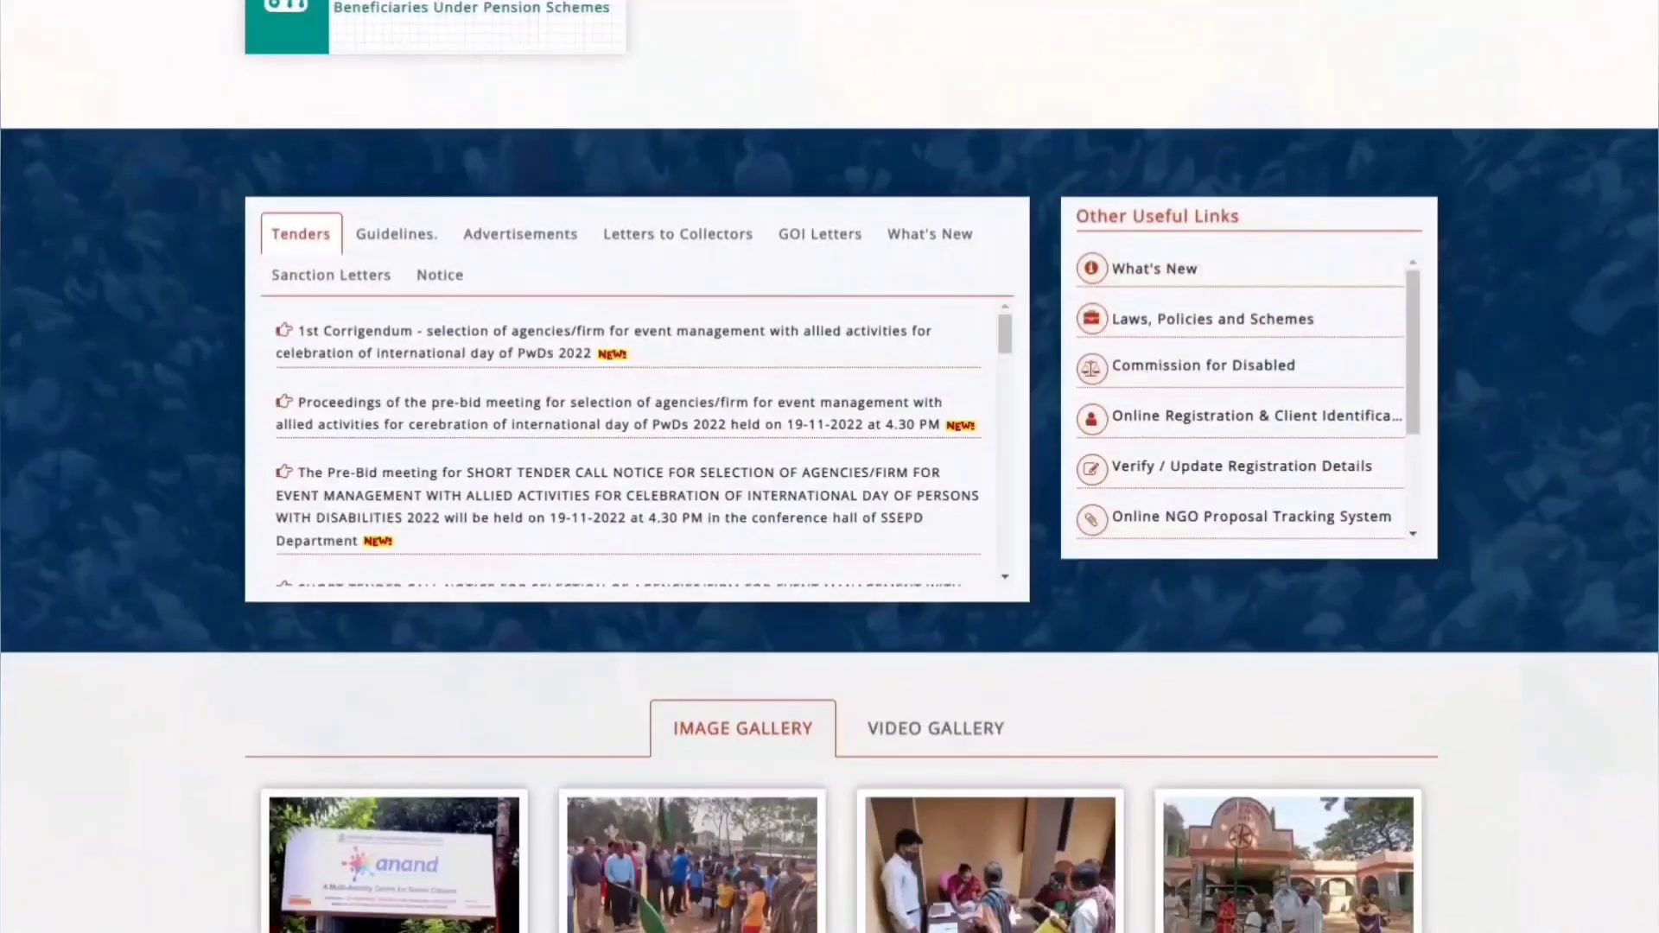
pyautogui.scroll(-2, 829, 467)
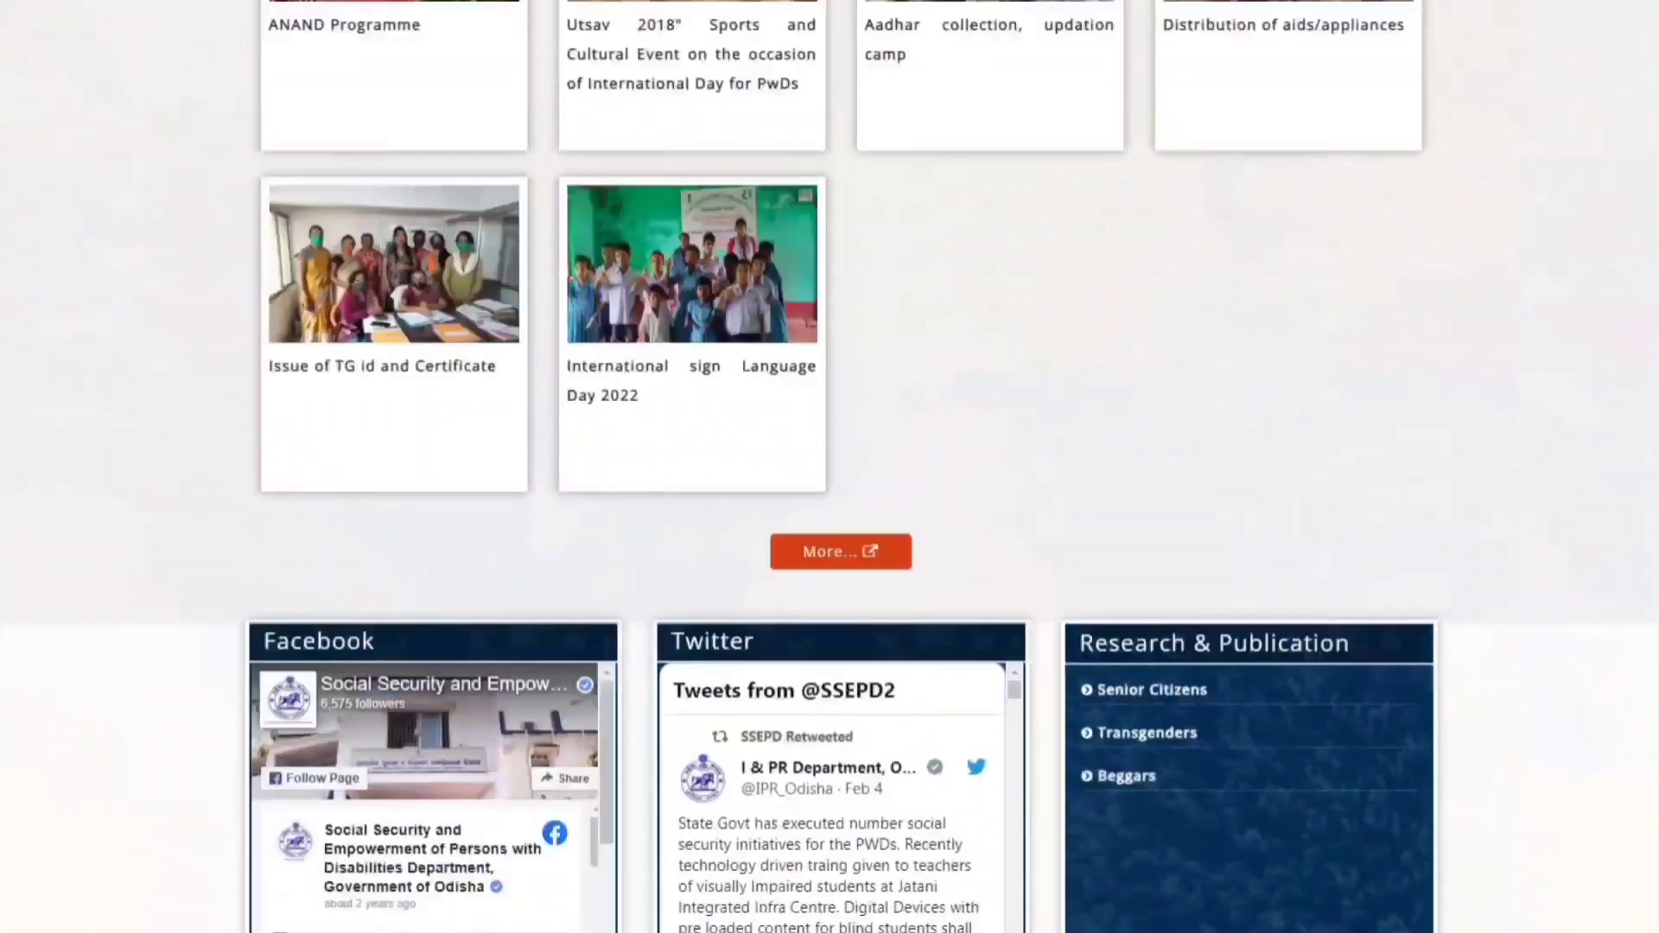
pyautogui.scroll(6, 829, 466)
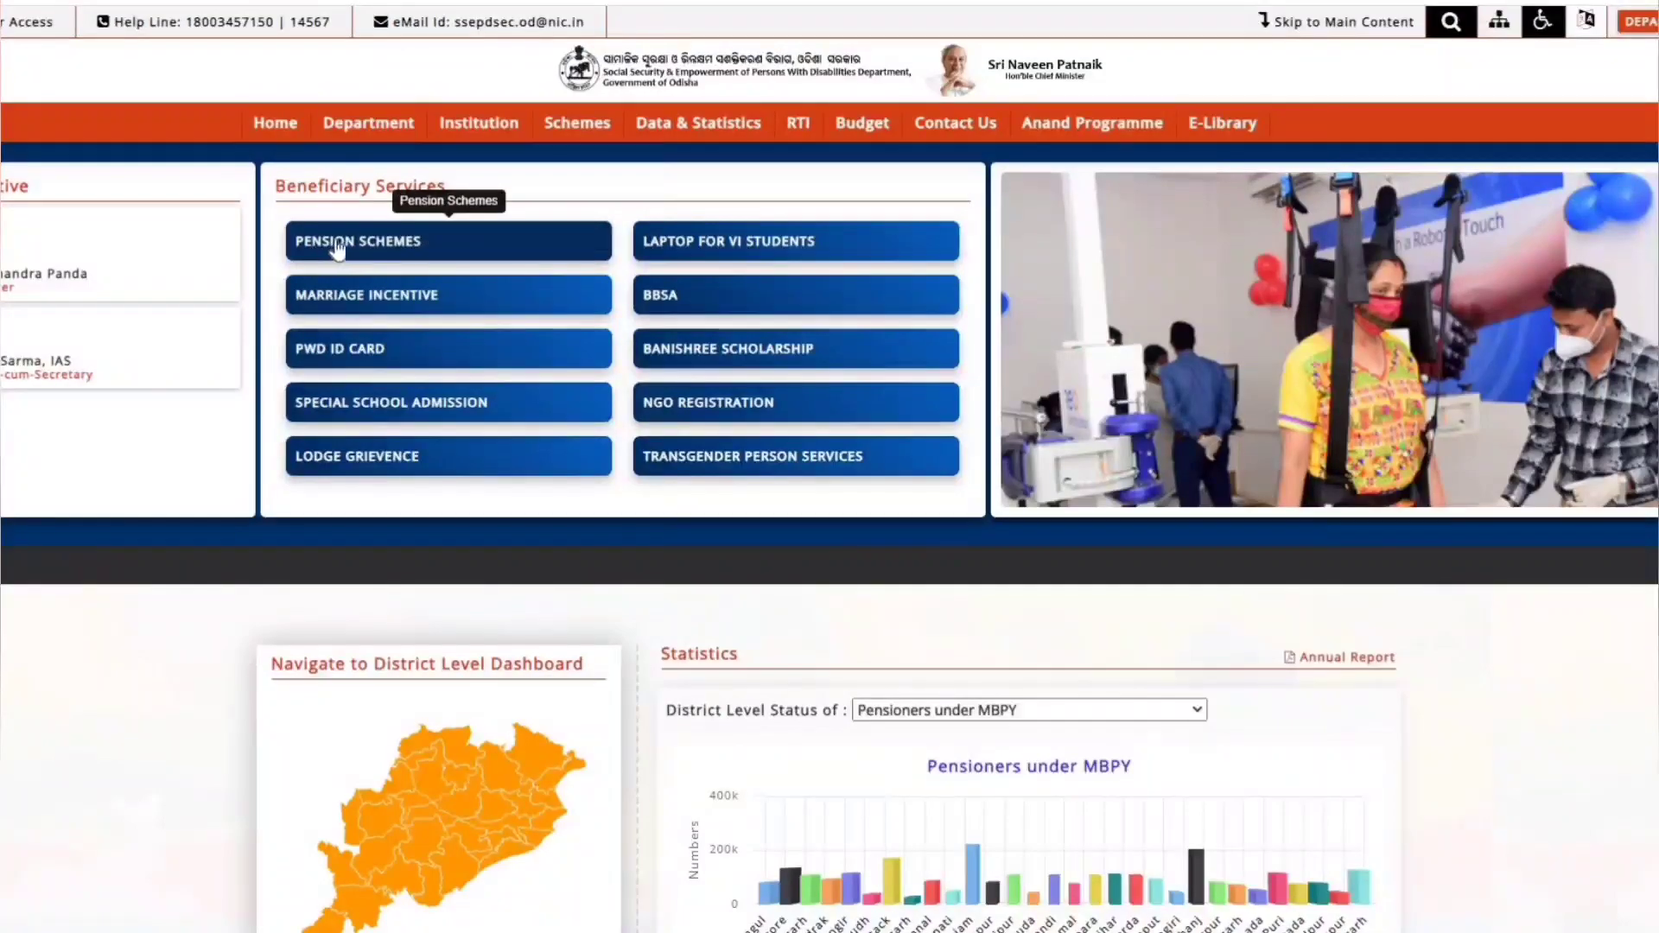
pyautogui.click(358, 243)
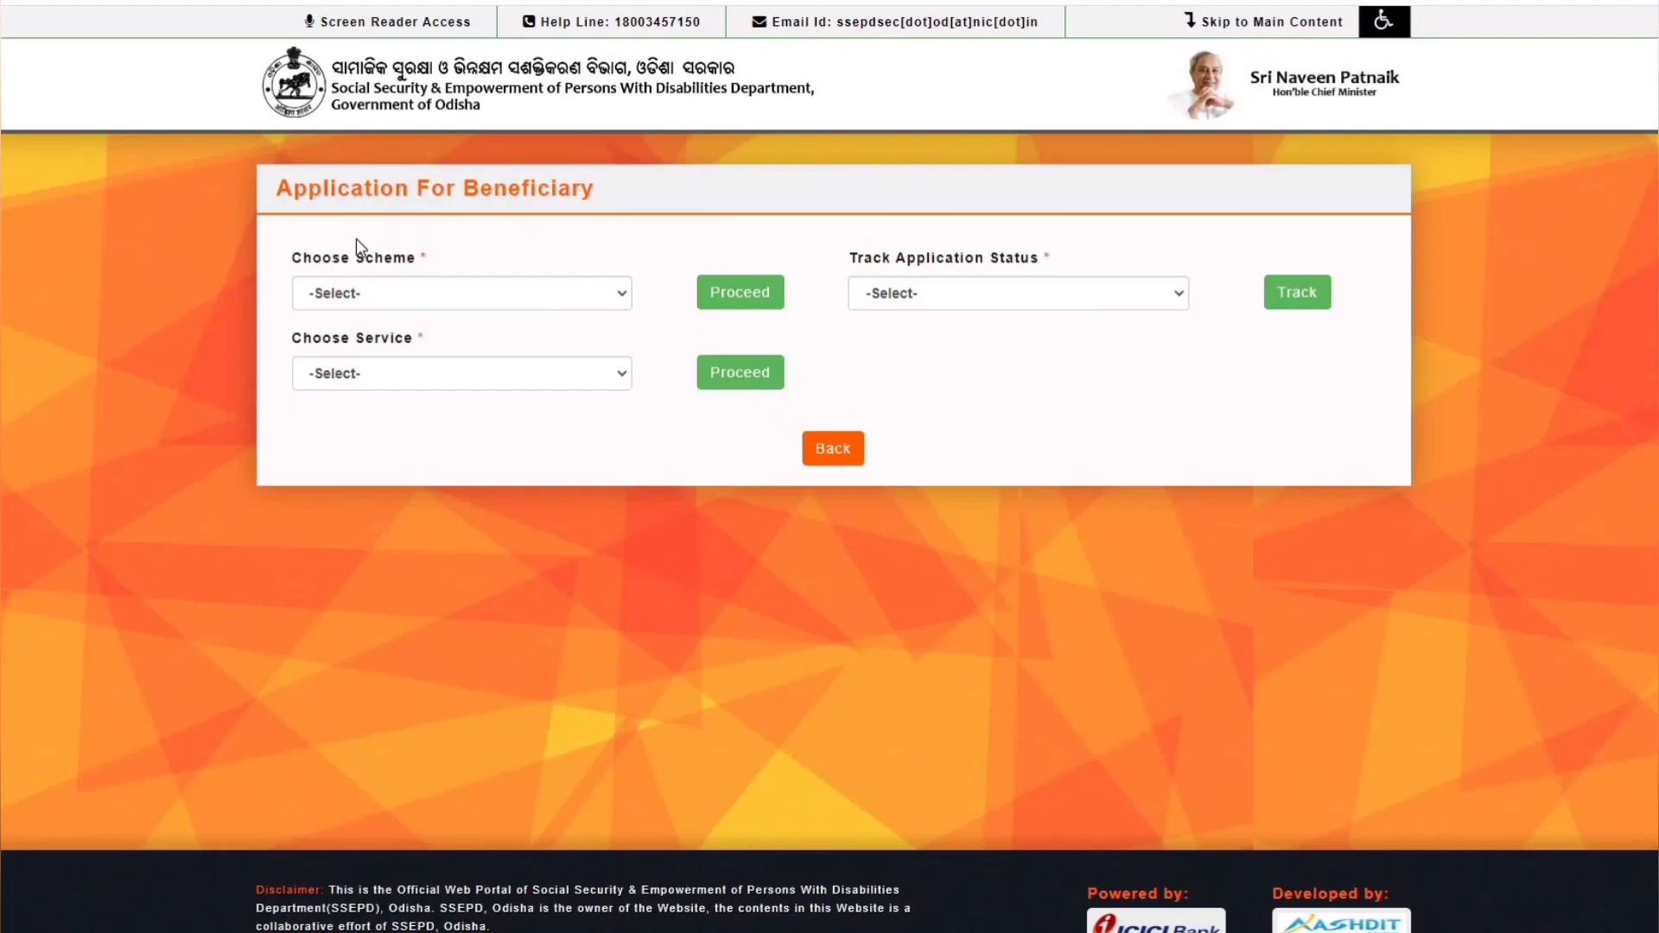
pyautogui.click(353, 294)
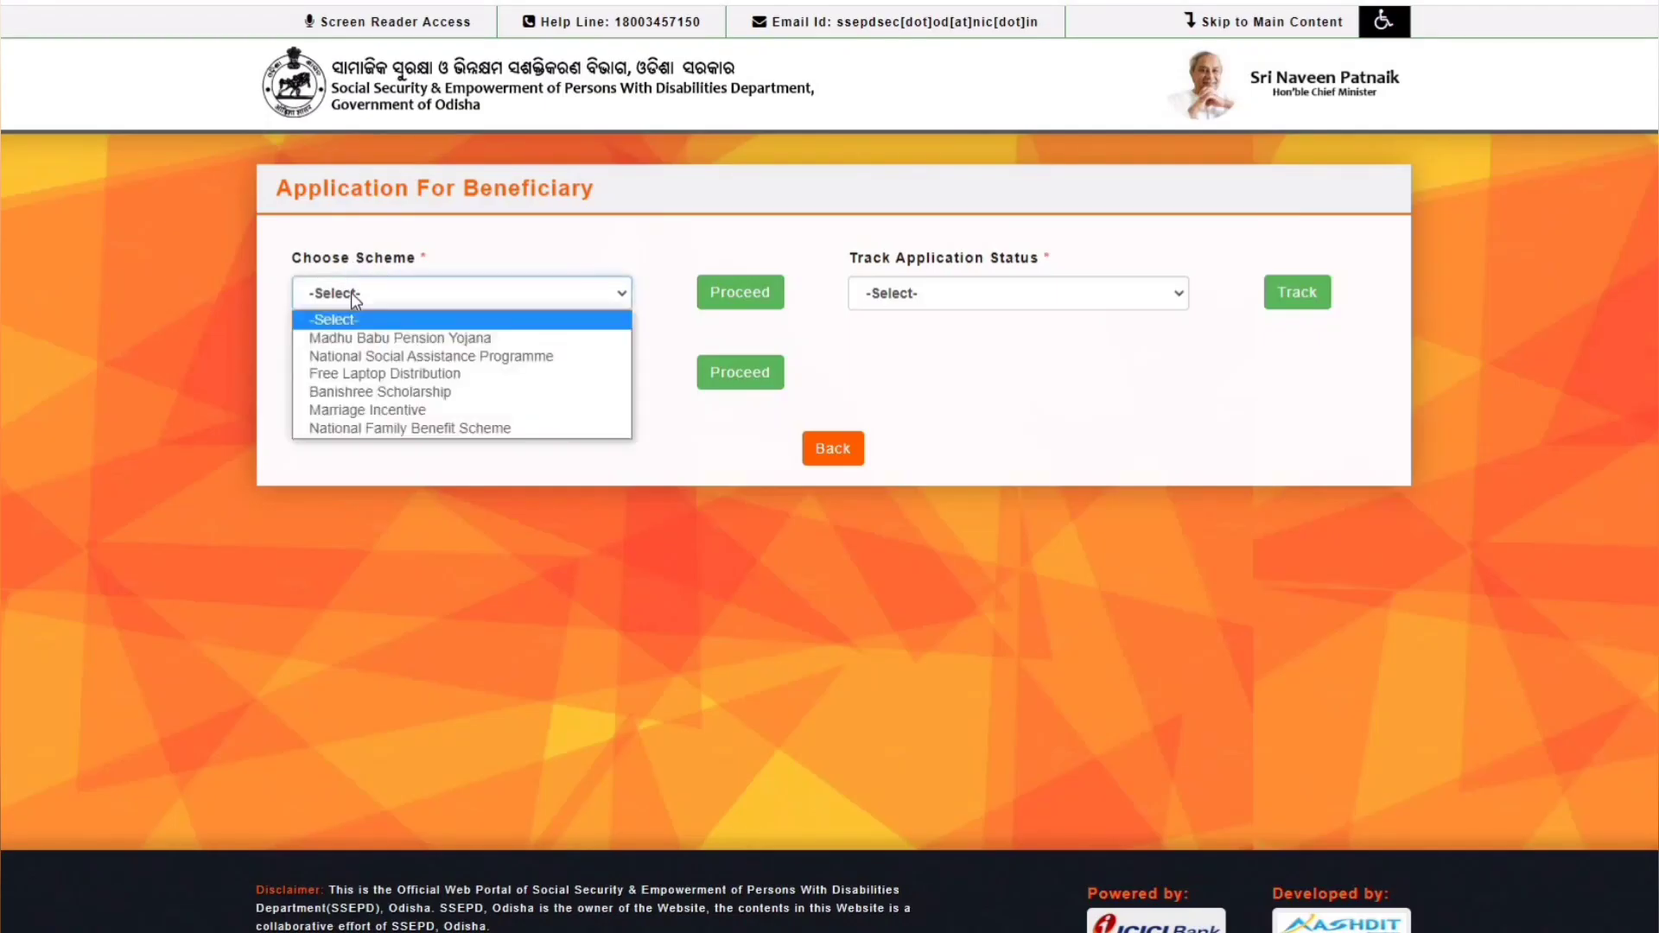
pyautogui.click(480, 334)
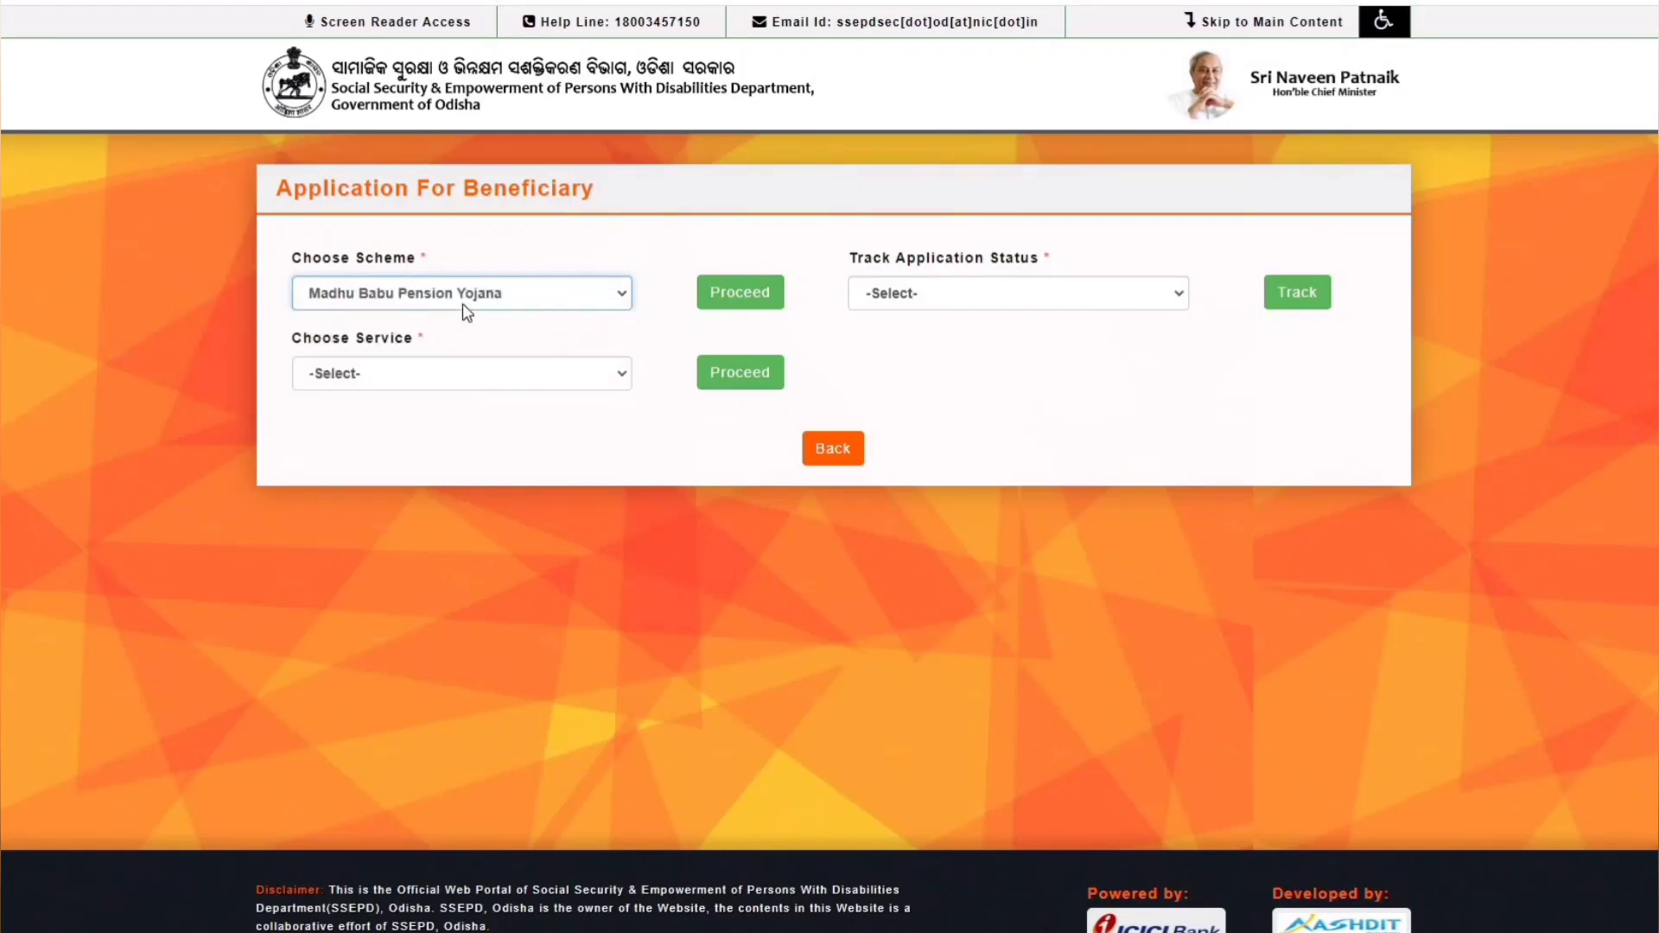
pyautogui.click(758, 295)
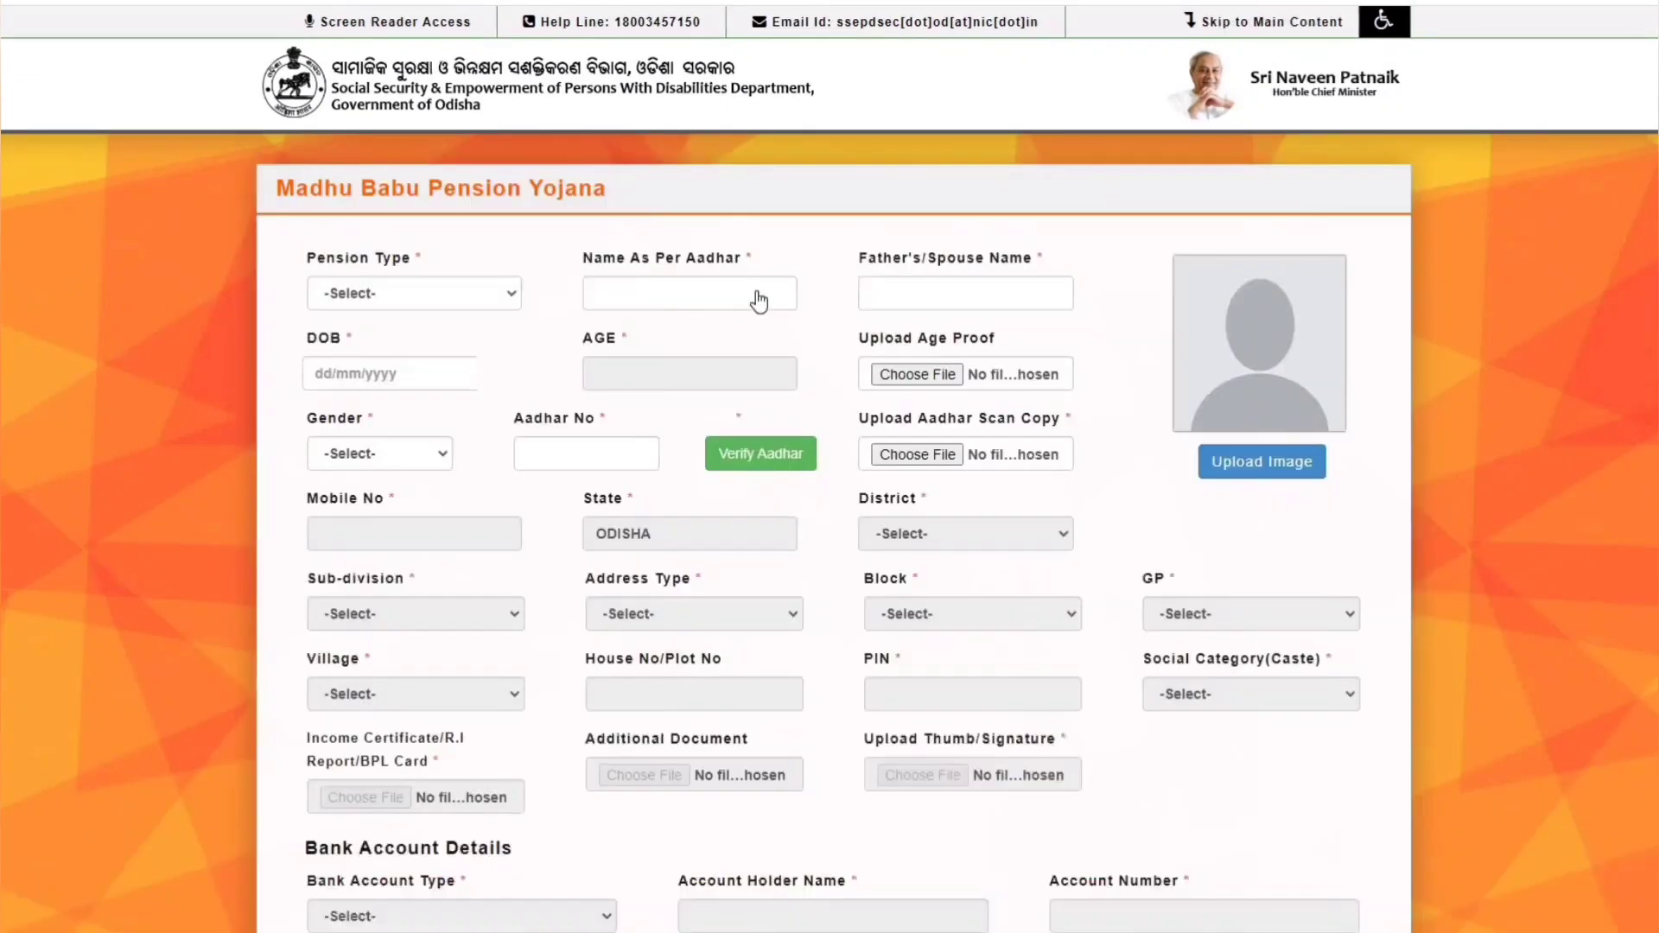
pyautogui.scroll(-1, 613, 347)
pyautogui.scroll(-6, 640, 452)
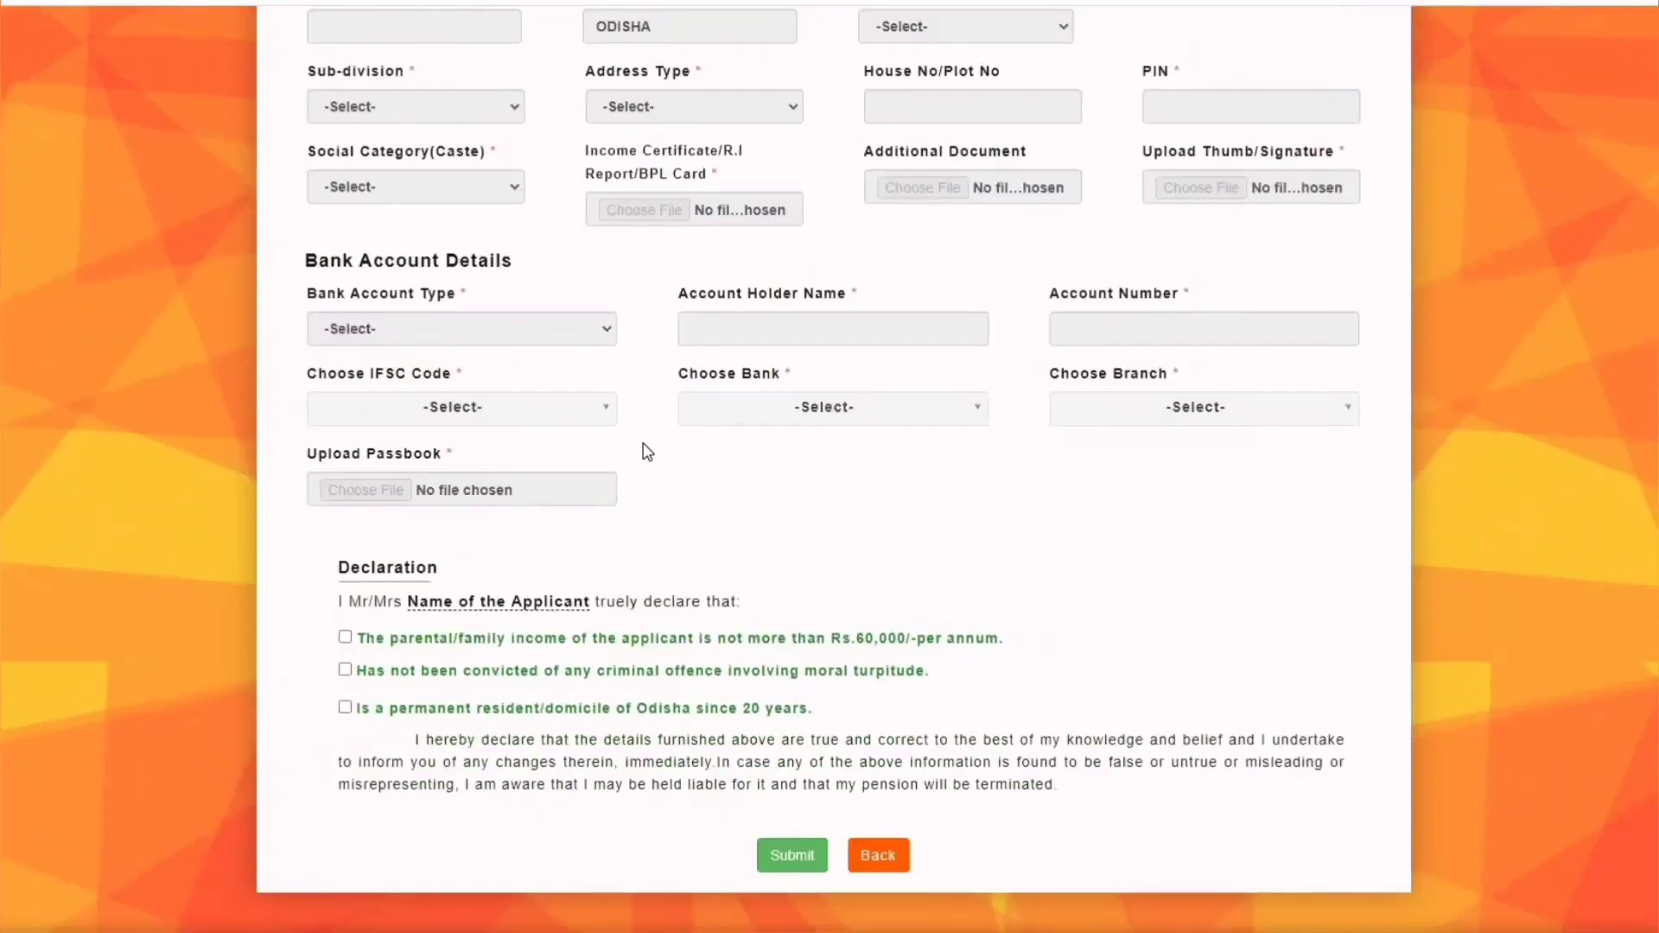
pyautogui.scroll(5, 775, 508)
pyautogui.scroll(1, 775, 503)
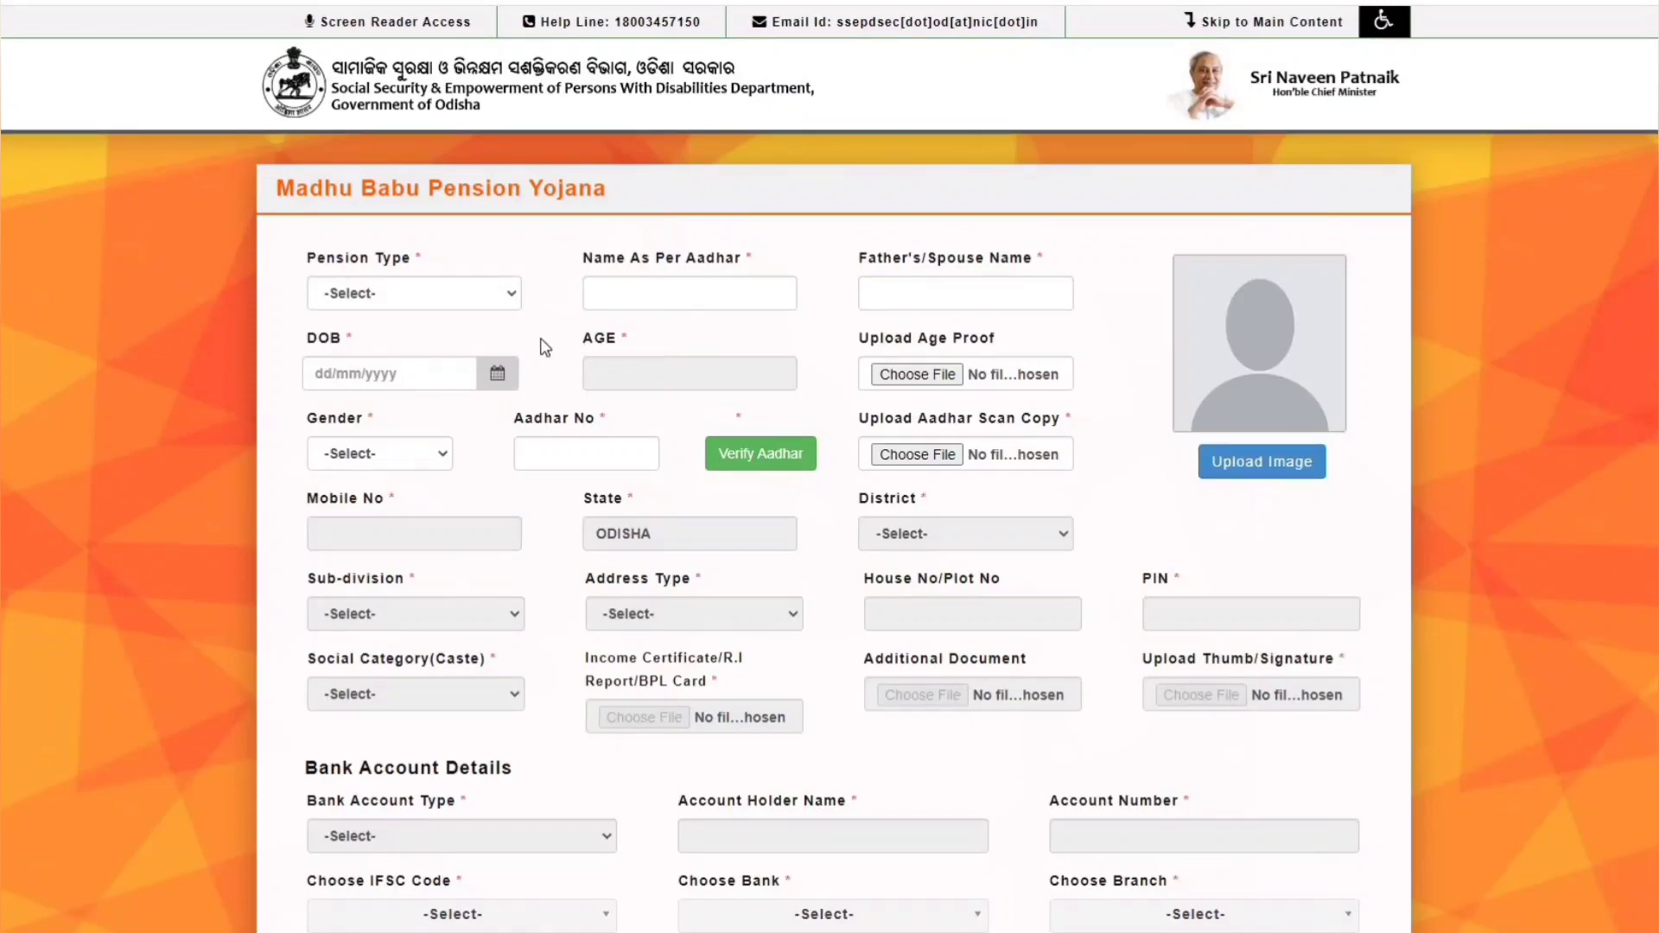
# - Set Pension Type to Disability Pension and enter the applicant's and father's names
pyautogui.click(367, 290)
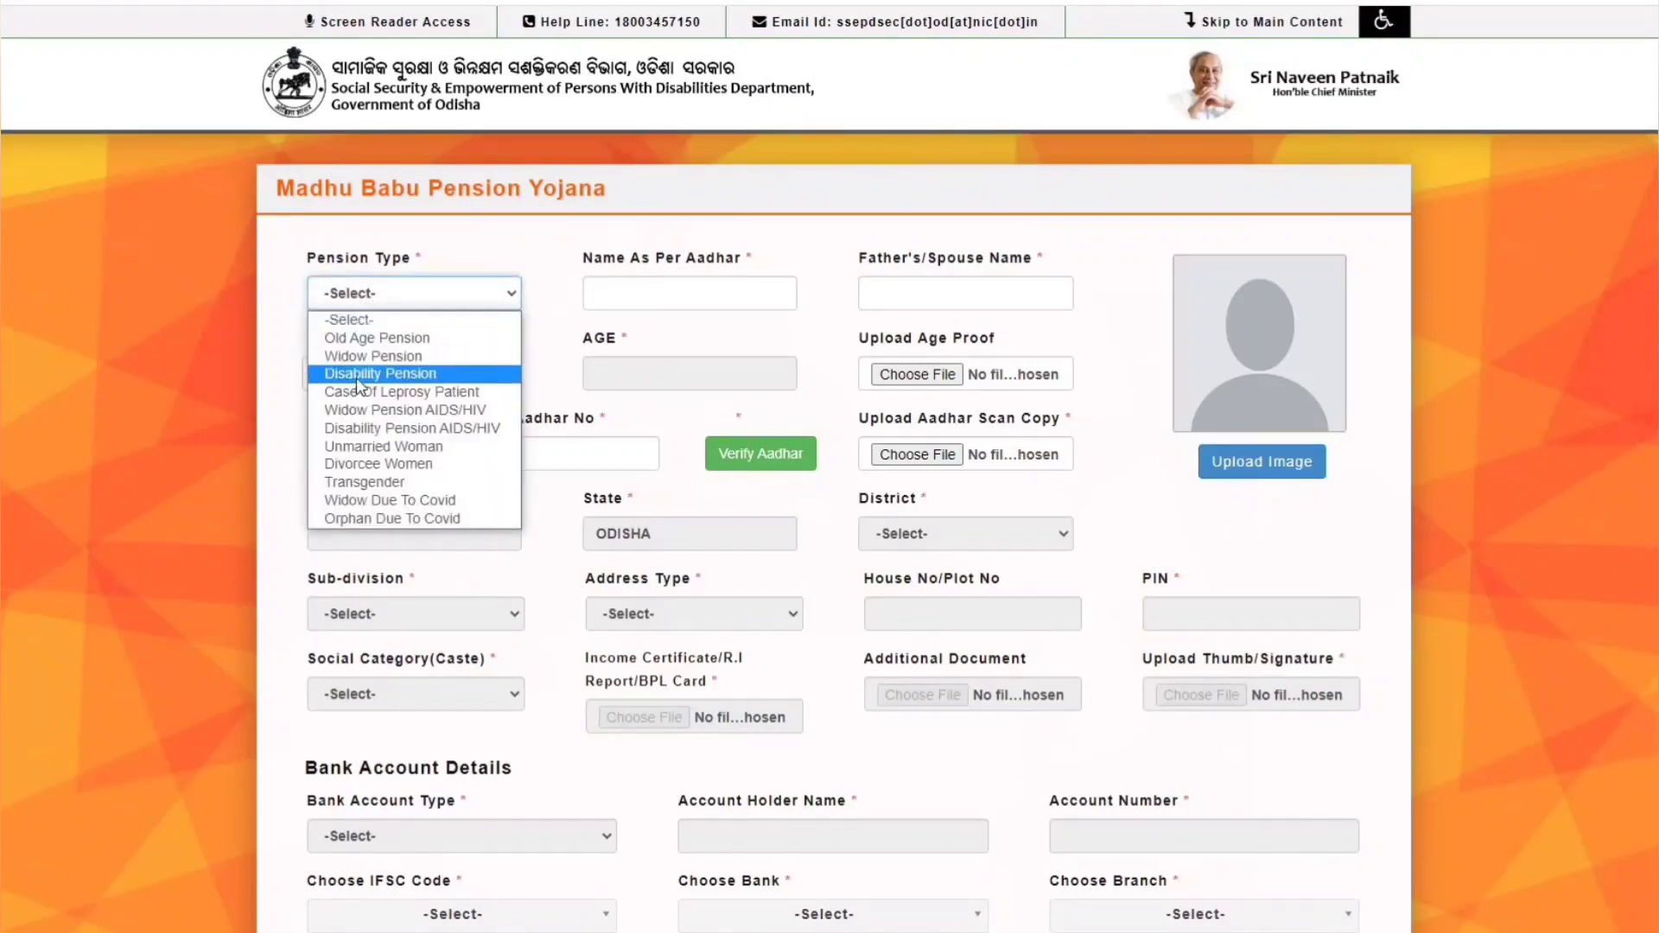
pyautogui.click(386, 373)
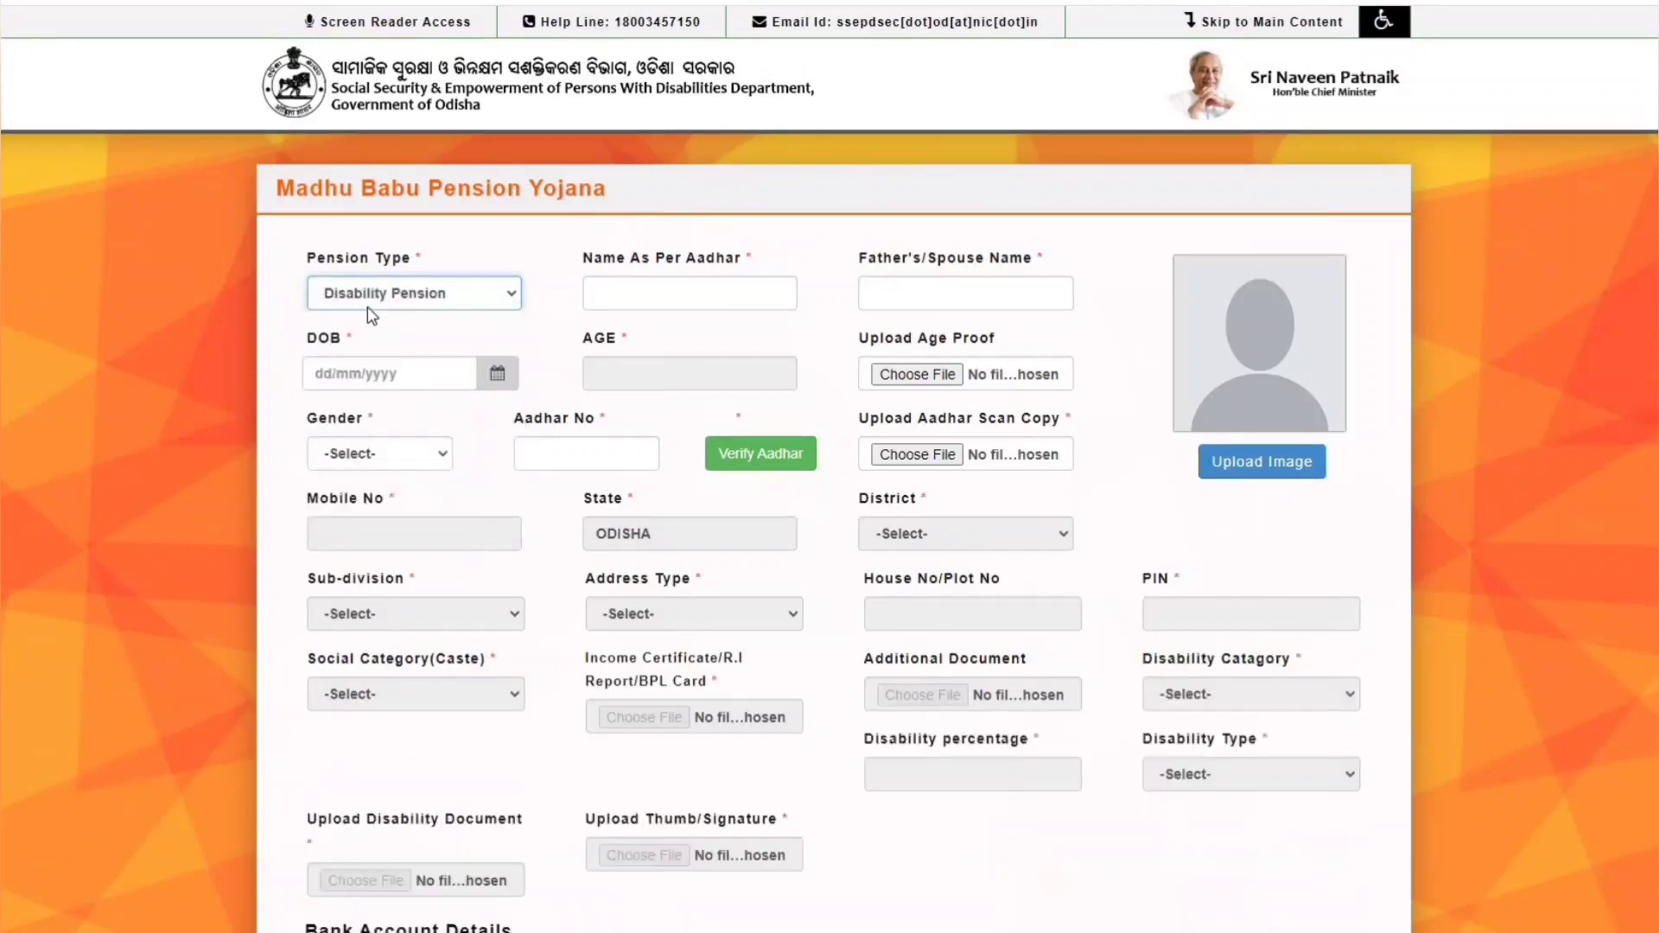
pyautogui.click(642, 291)
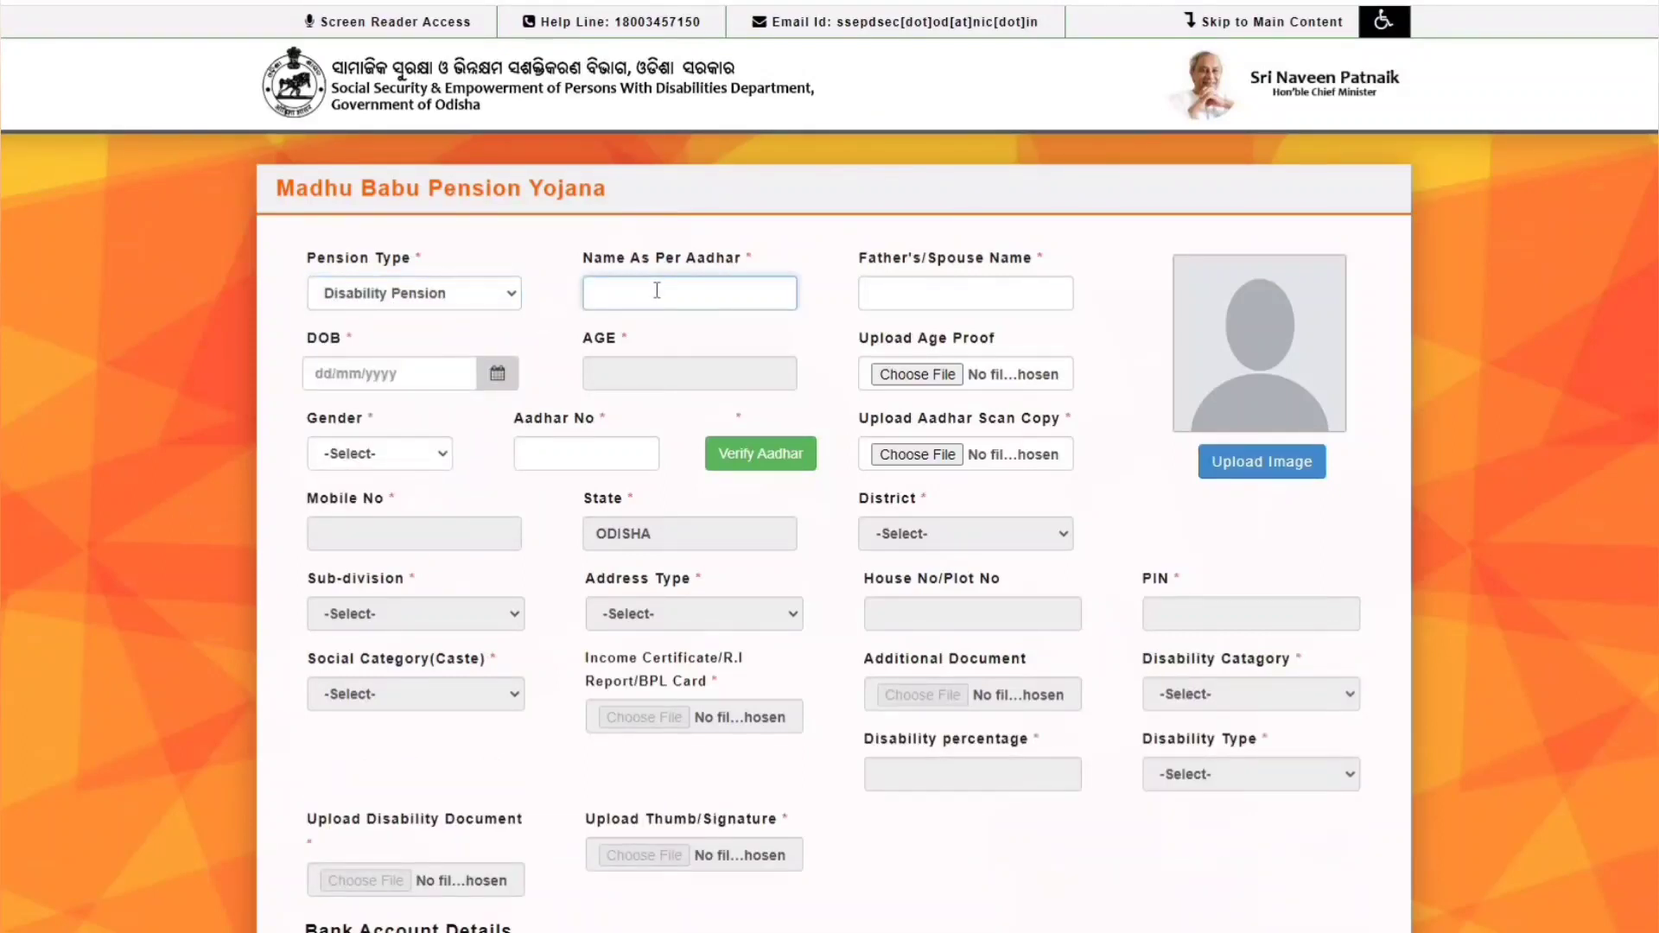
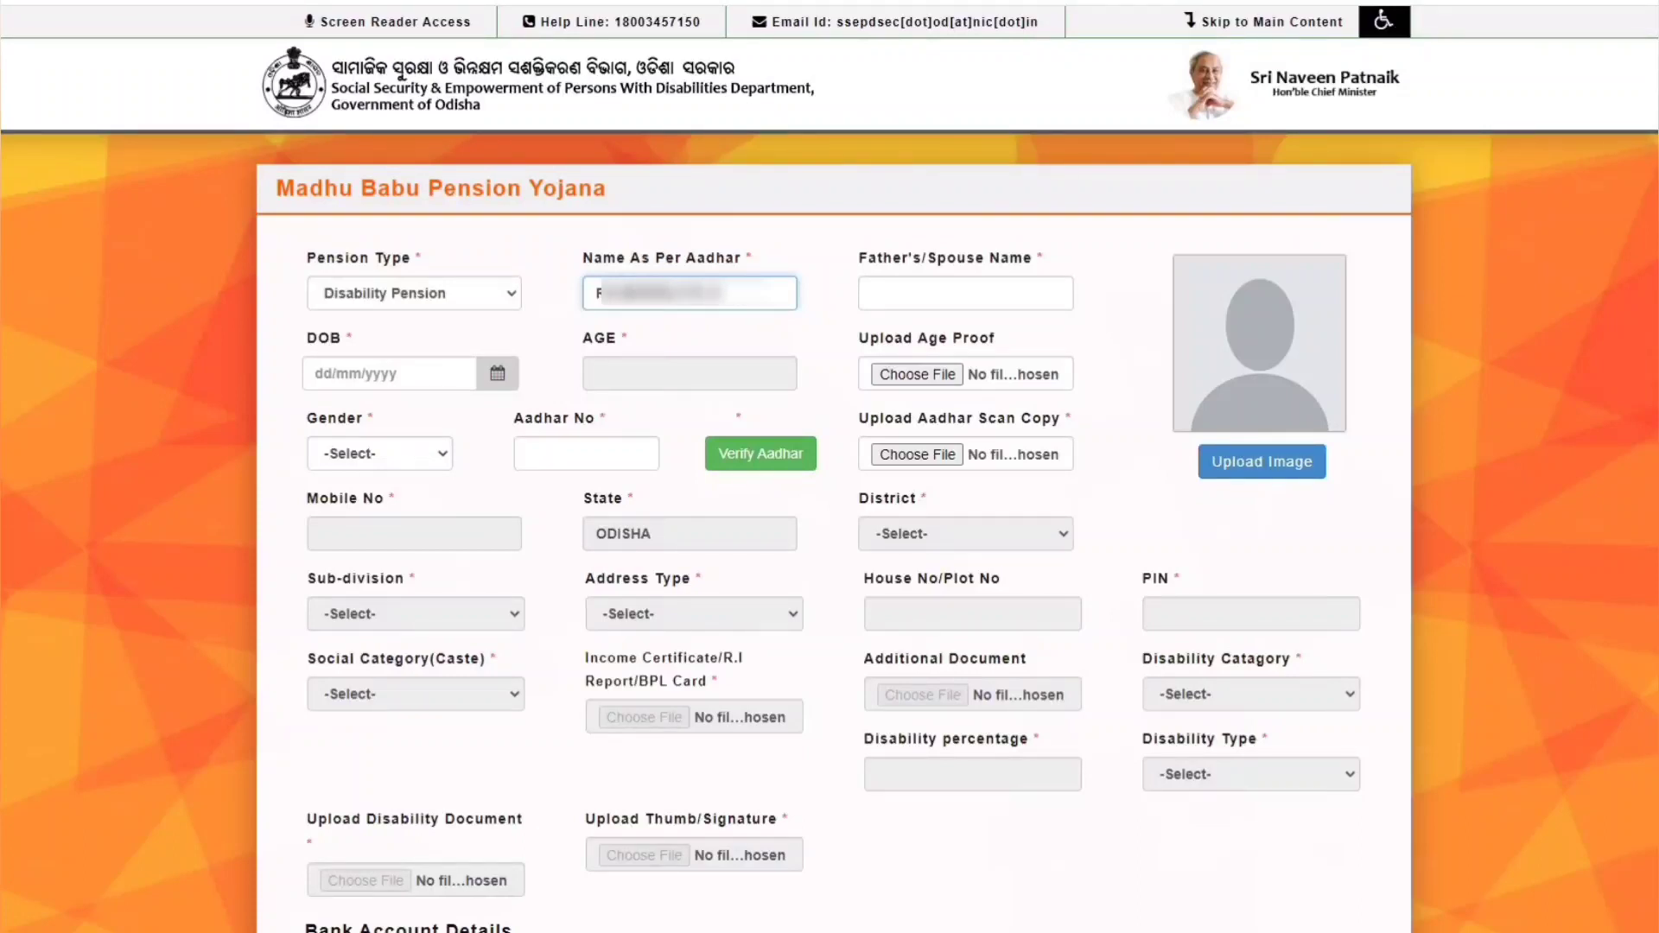
pyautogui.click(916, 298)
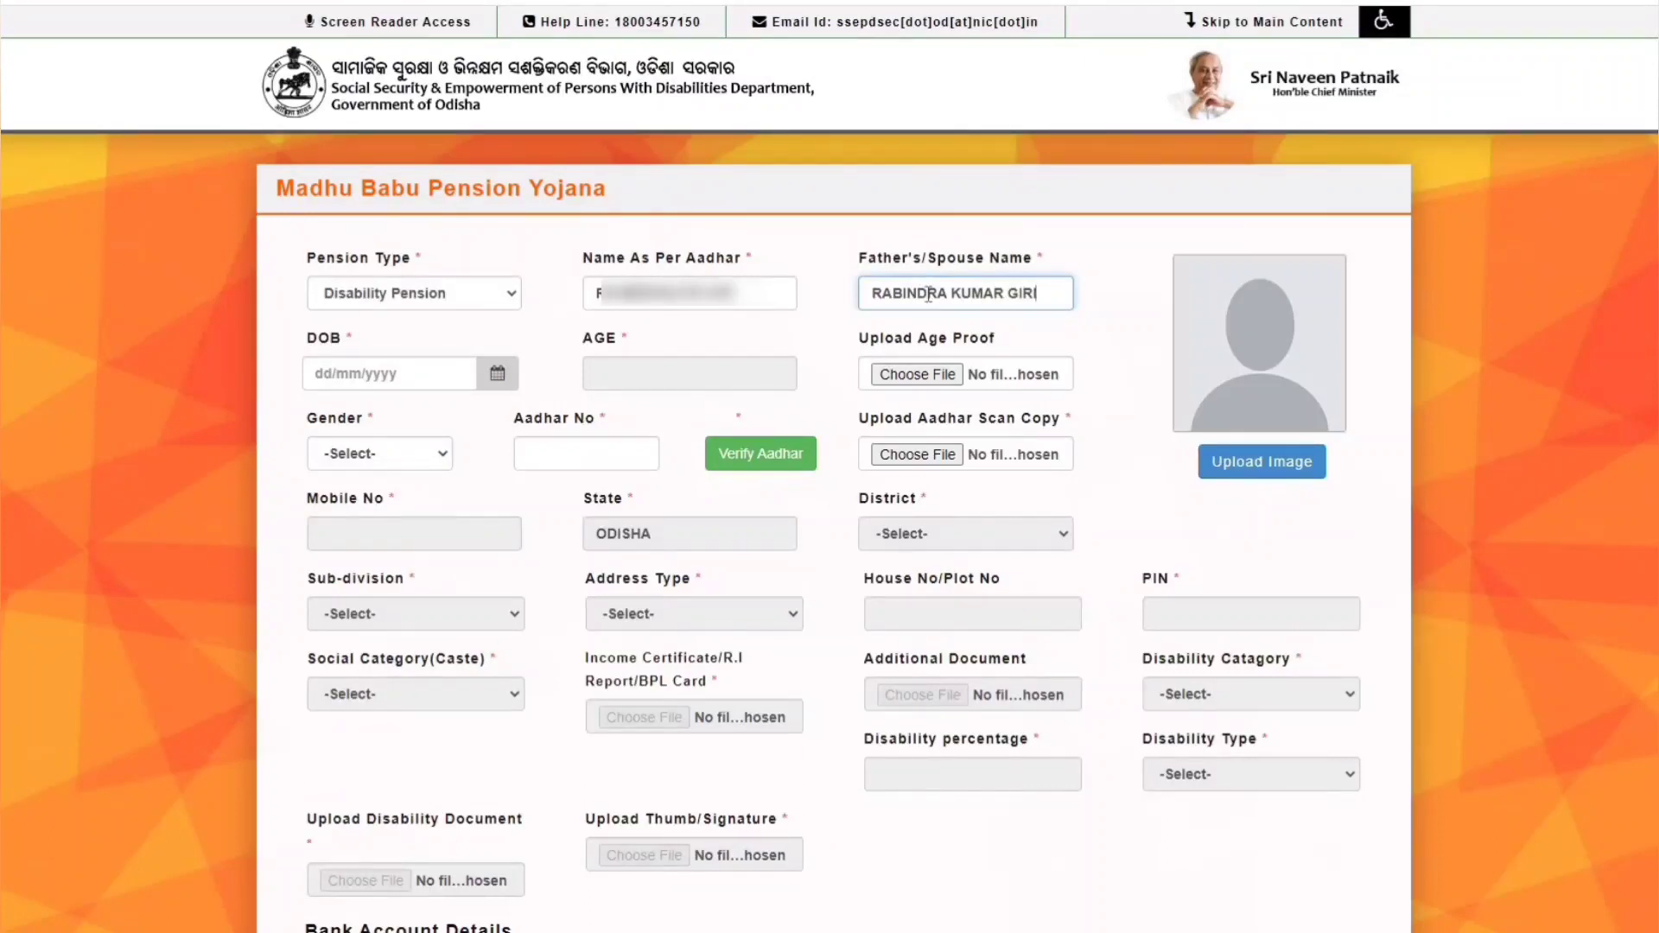
# - Pick date of birth 31 May 2012 from the calendar
pyautogui.click(322, 377)
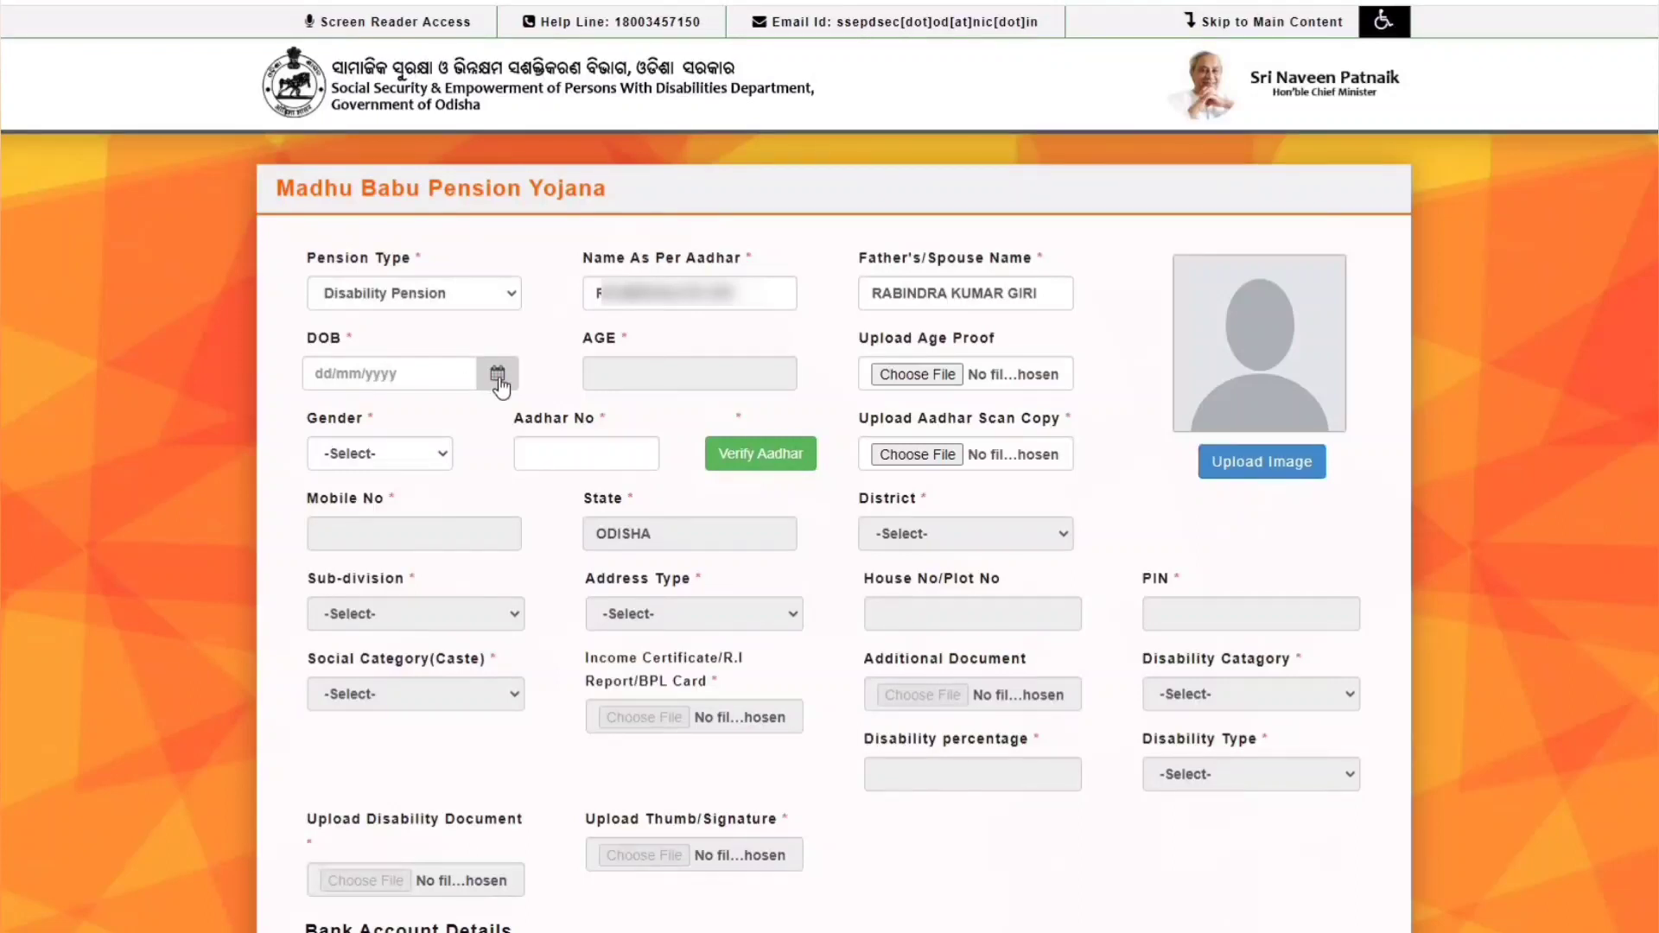
pyautogui.click(498, 378)
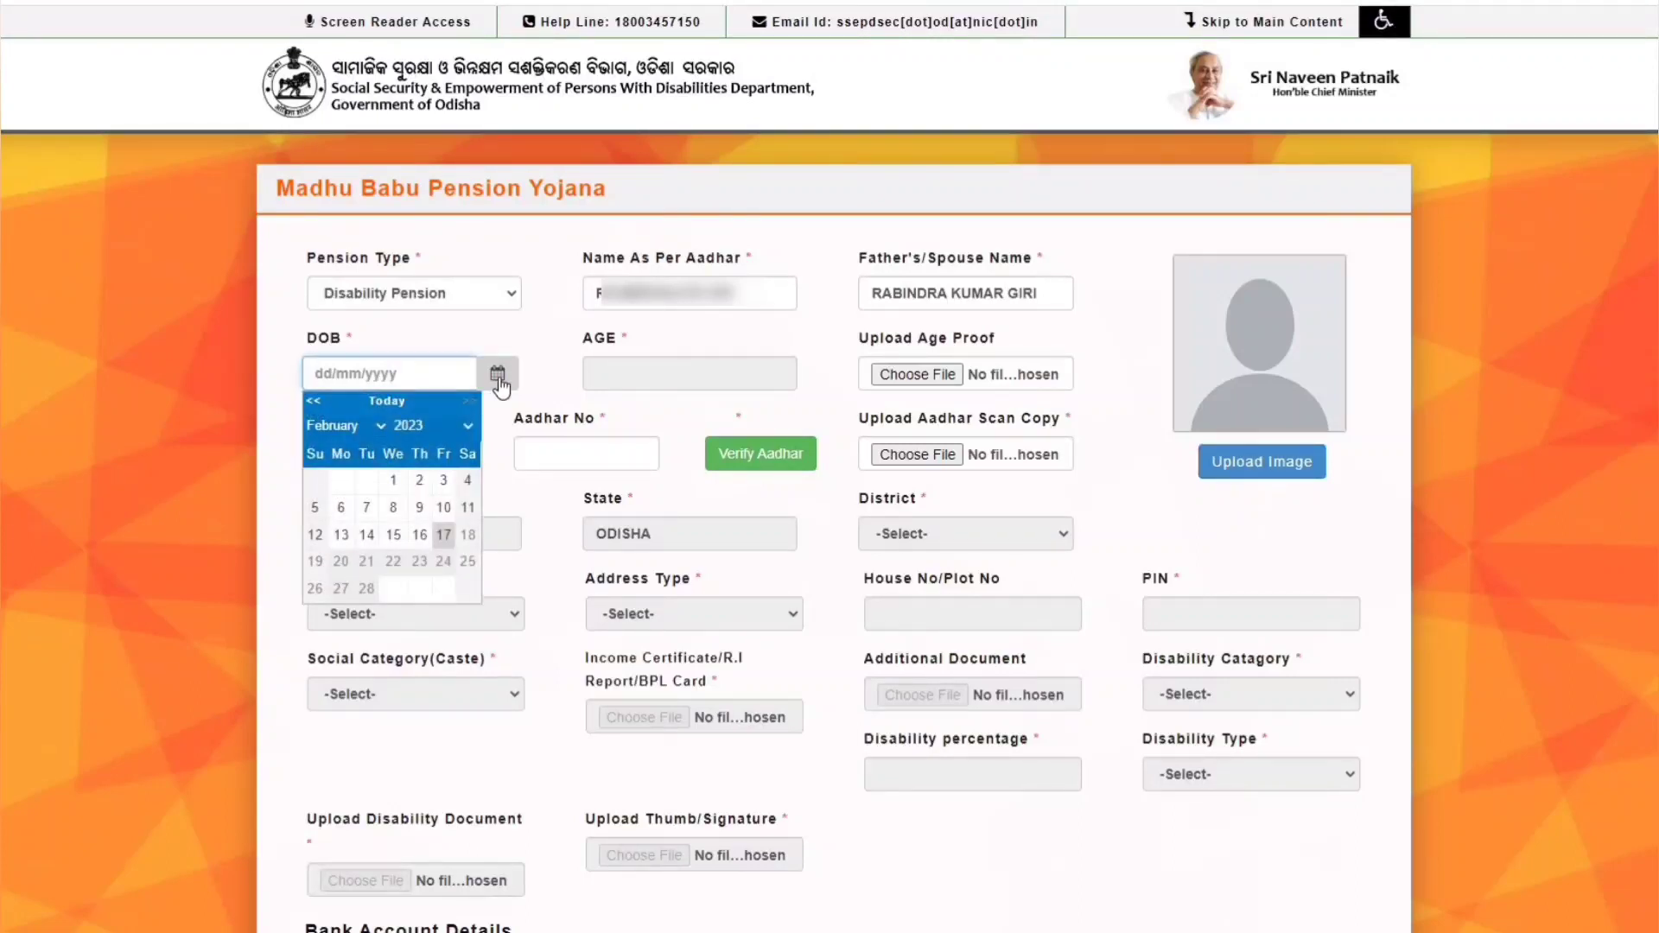
pyautogui.click(469, 426)
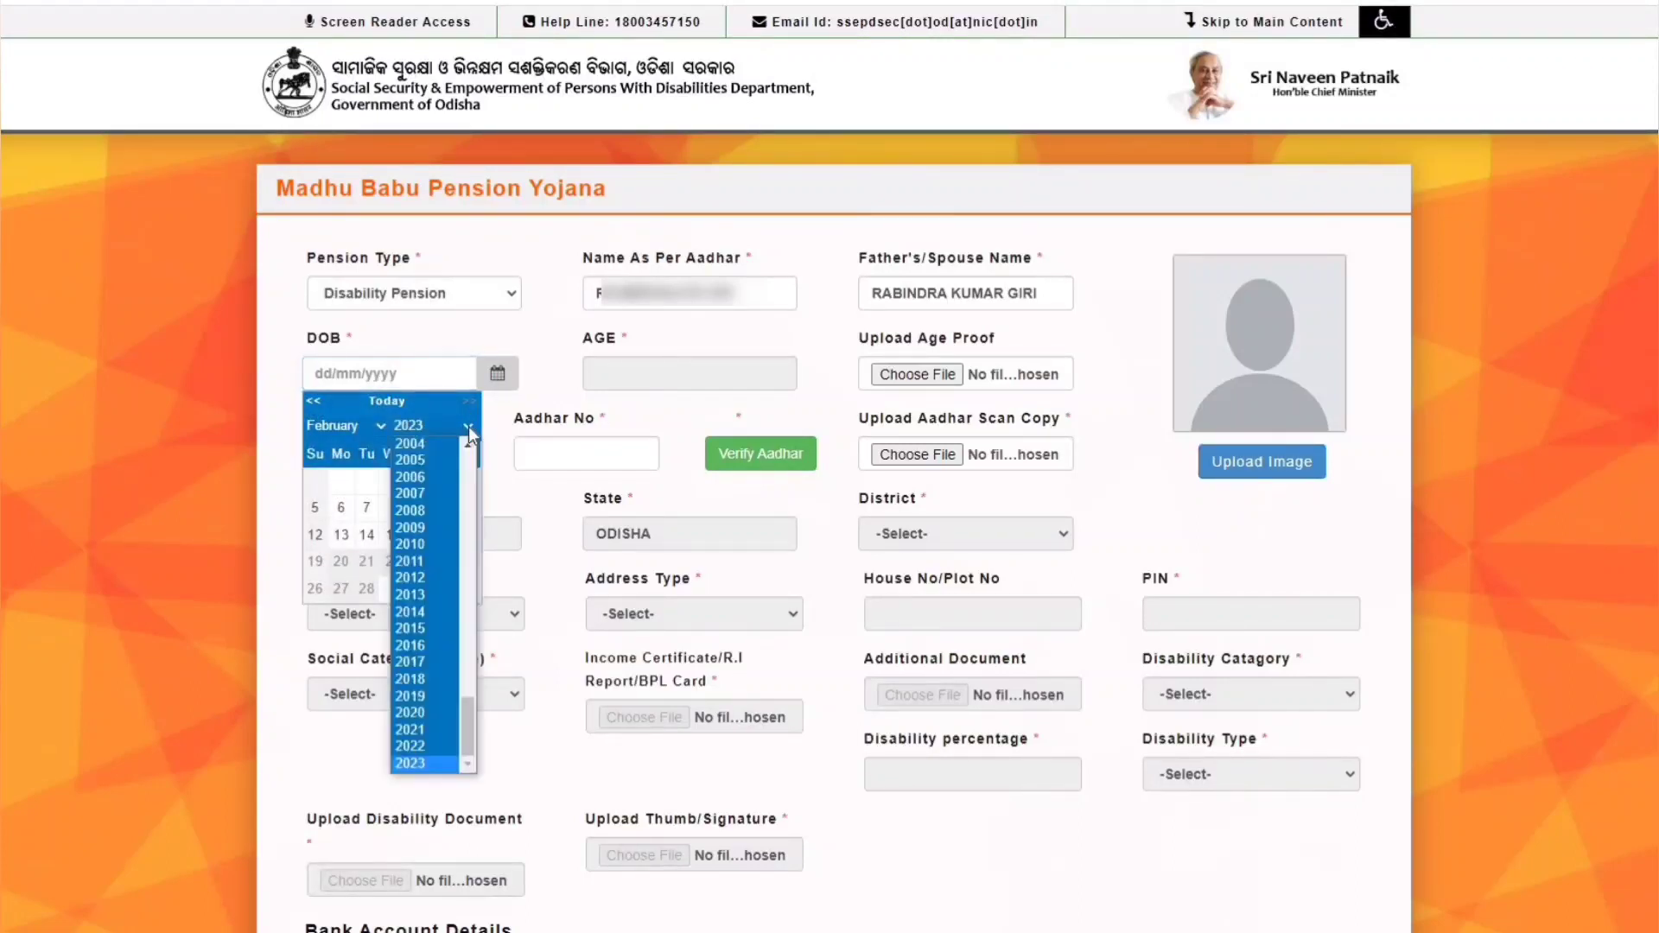
pyautogui.write('2012')
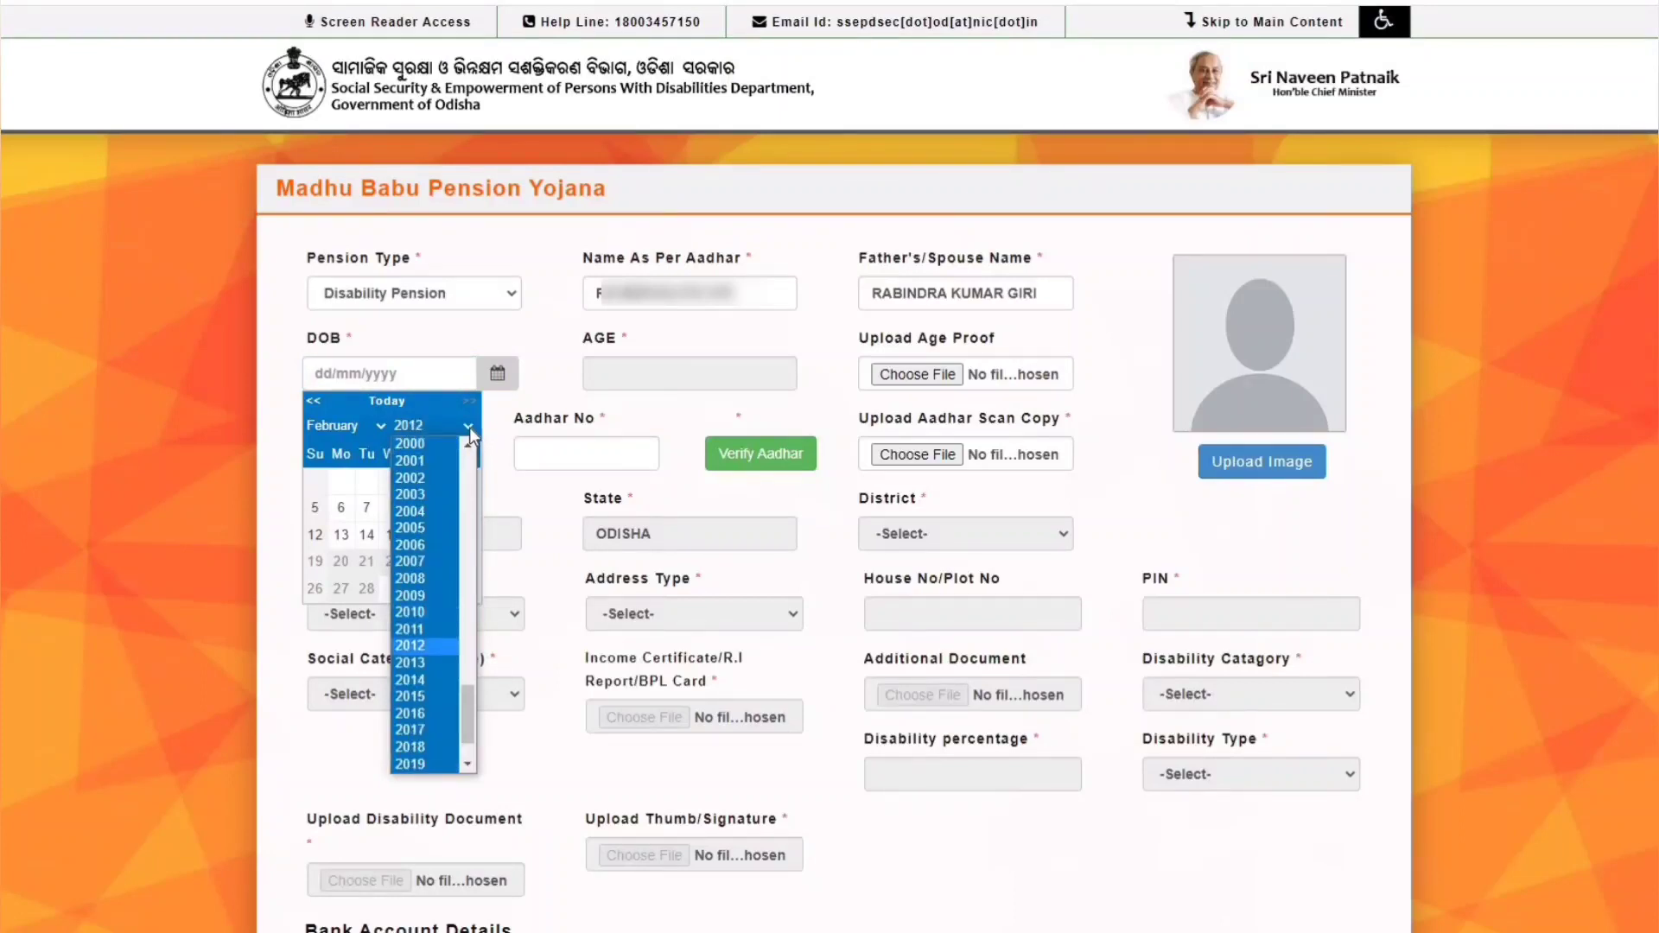
pyautogui.press('Return')
pyautogui.click(341, 427)
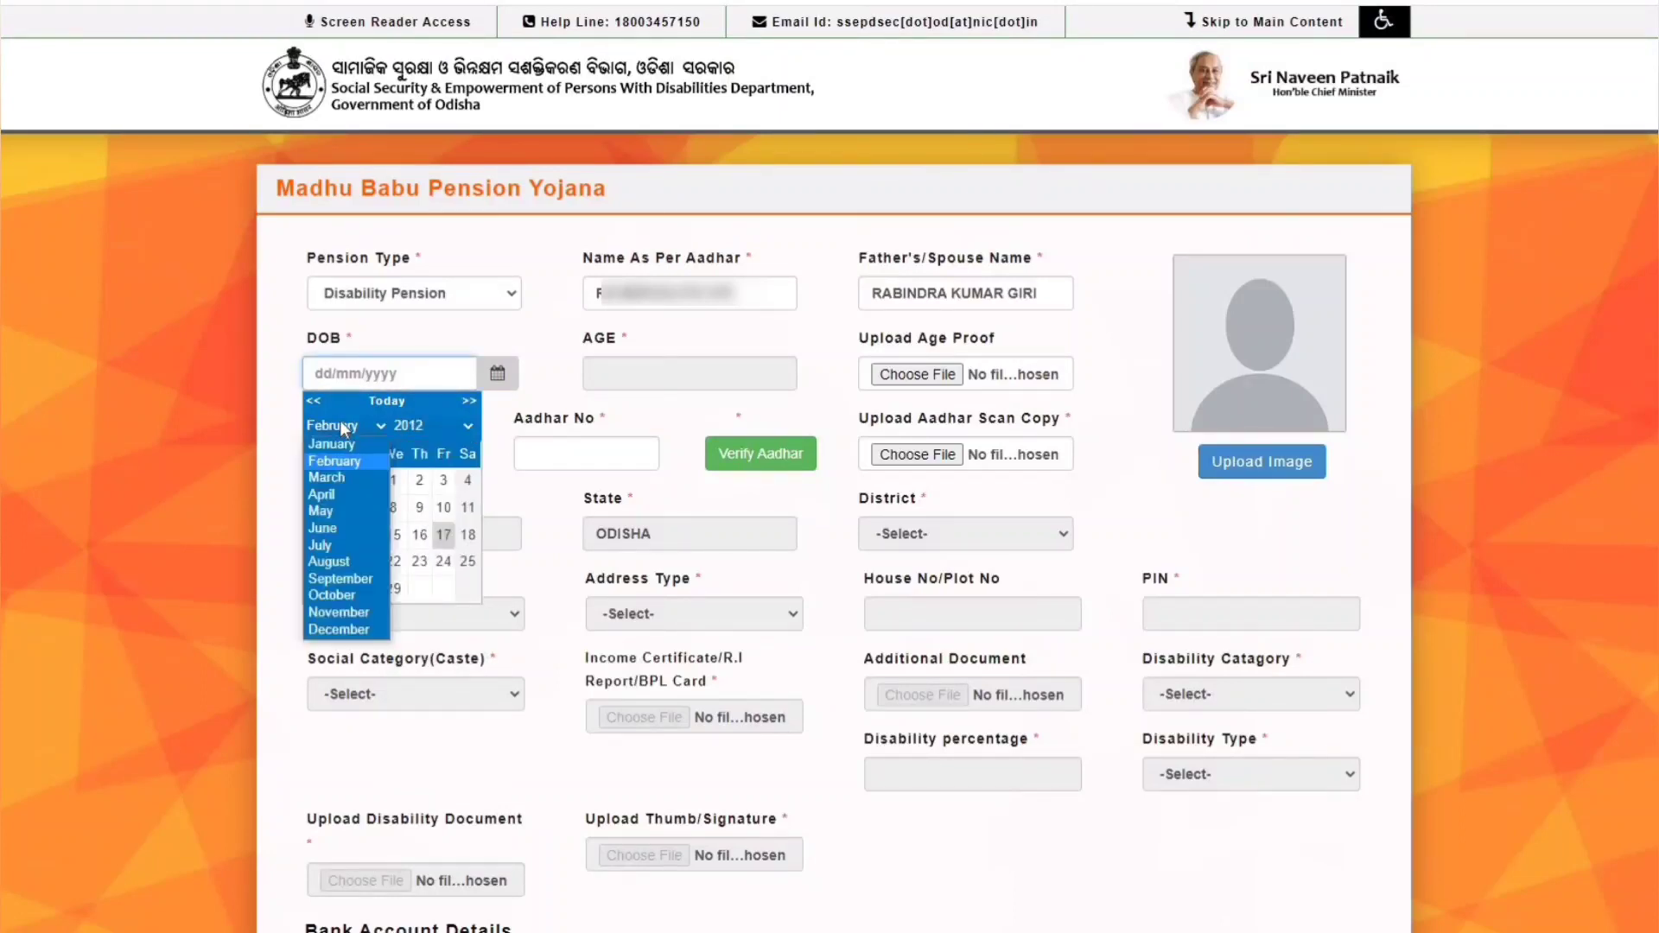
pyautogui.click(322, 510)
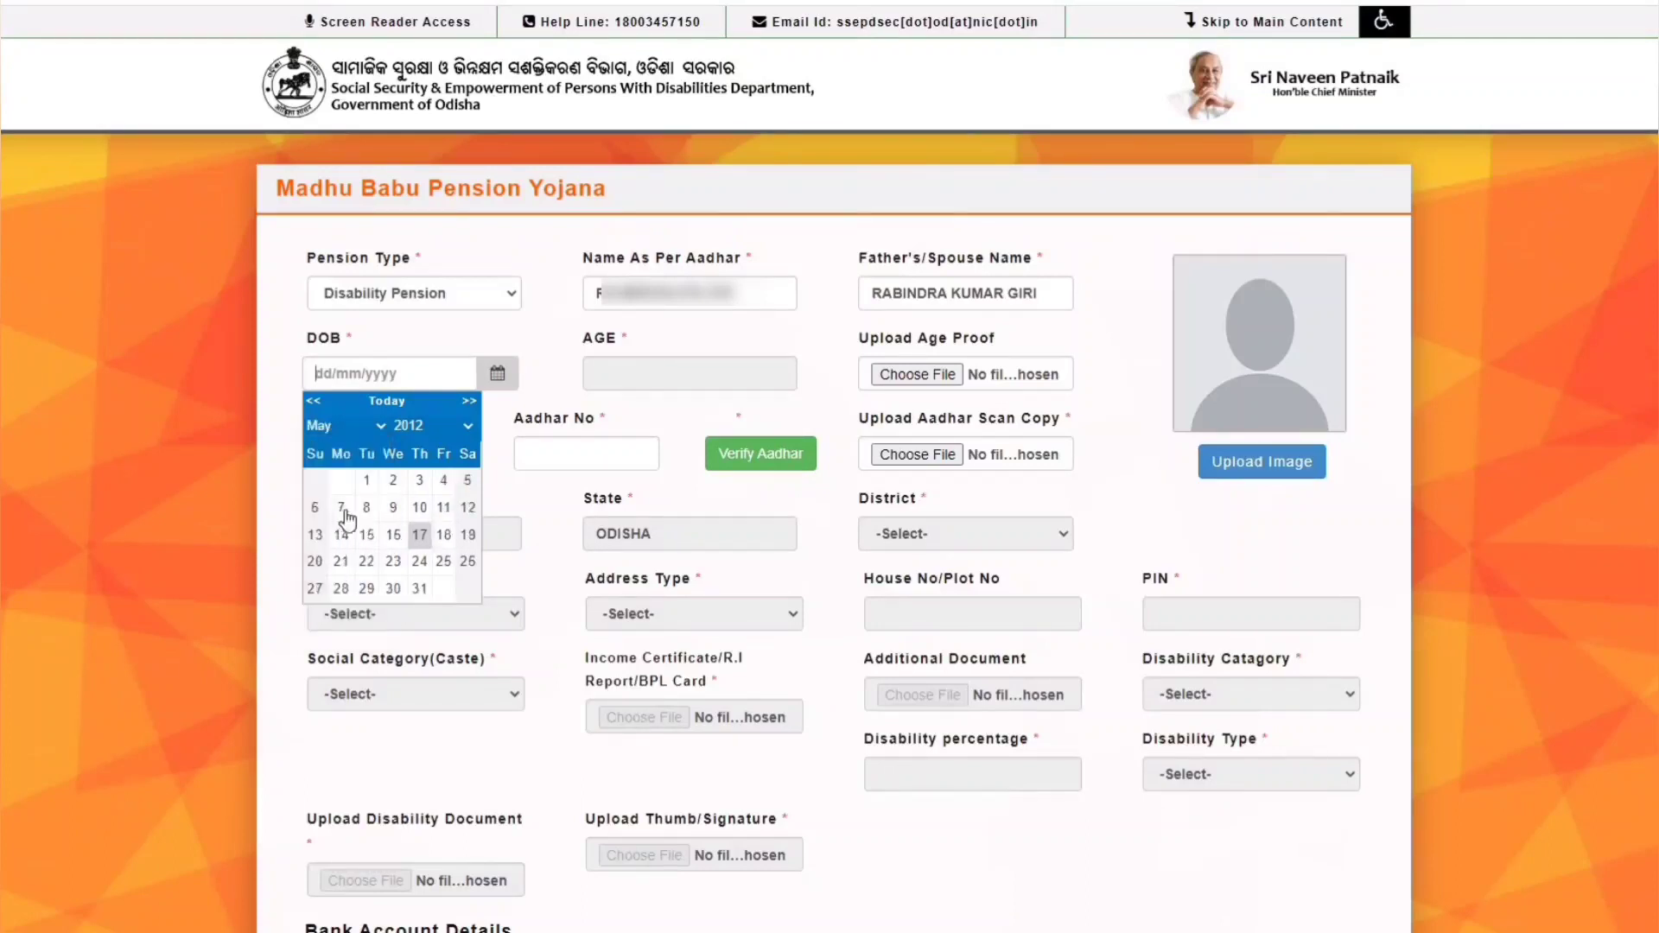
pyautogui.click(419, 588)
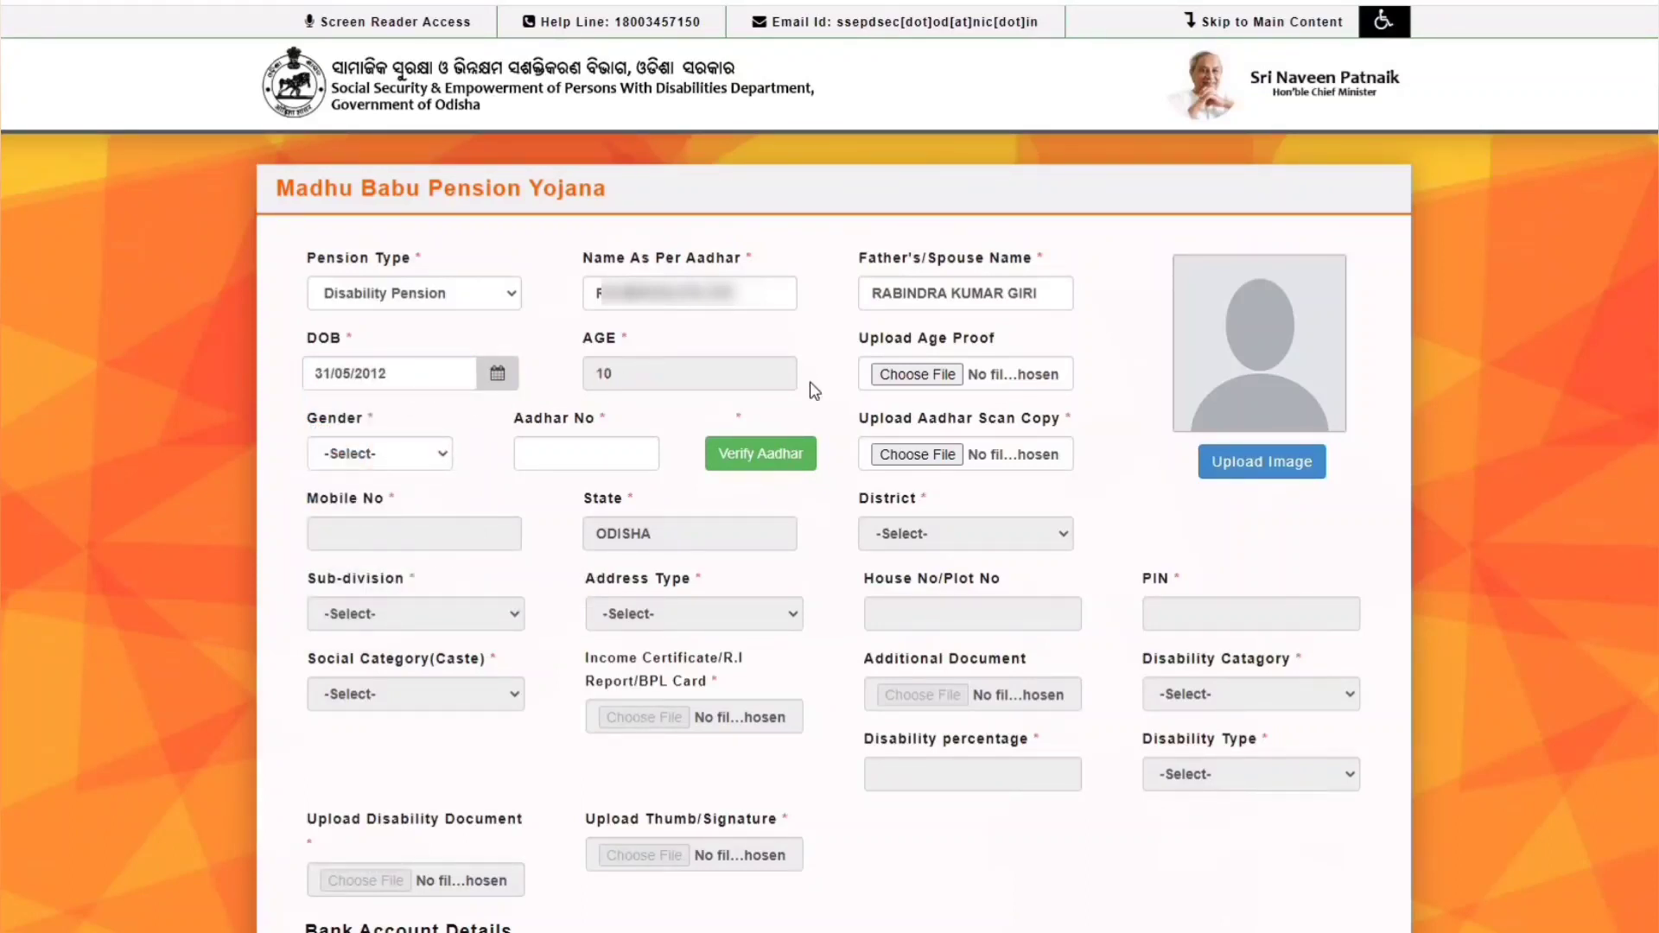
# - Attach adharcard.pdf as age proof and set gender to Female
pyautogui.click(932, 376)
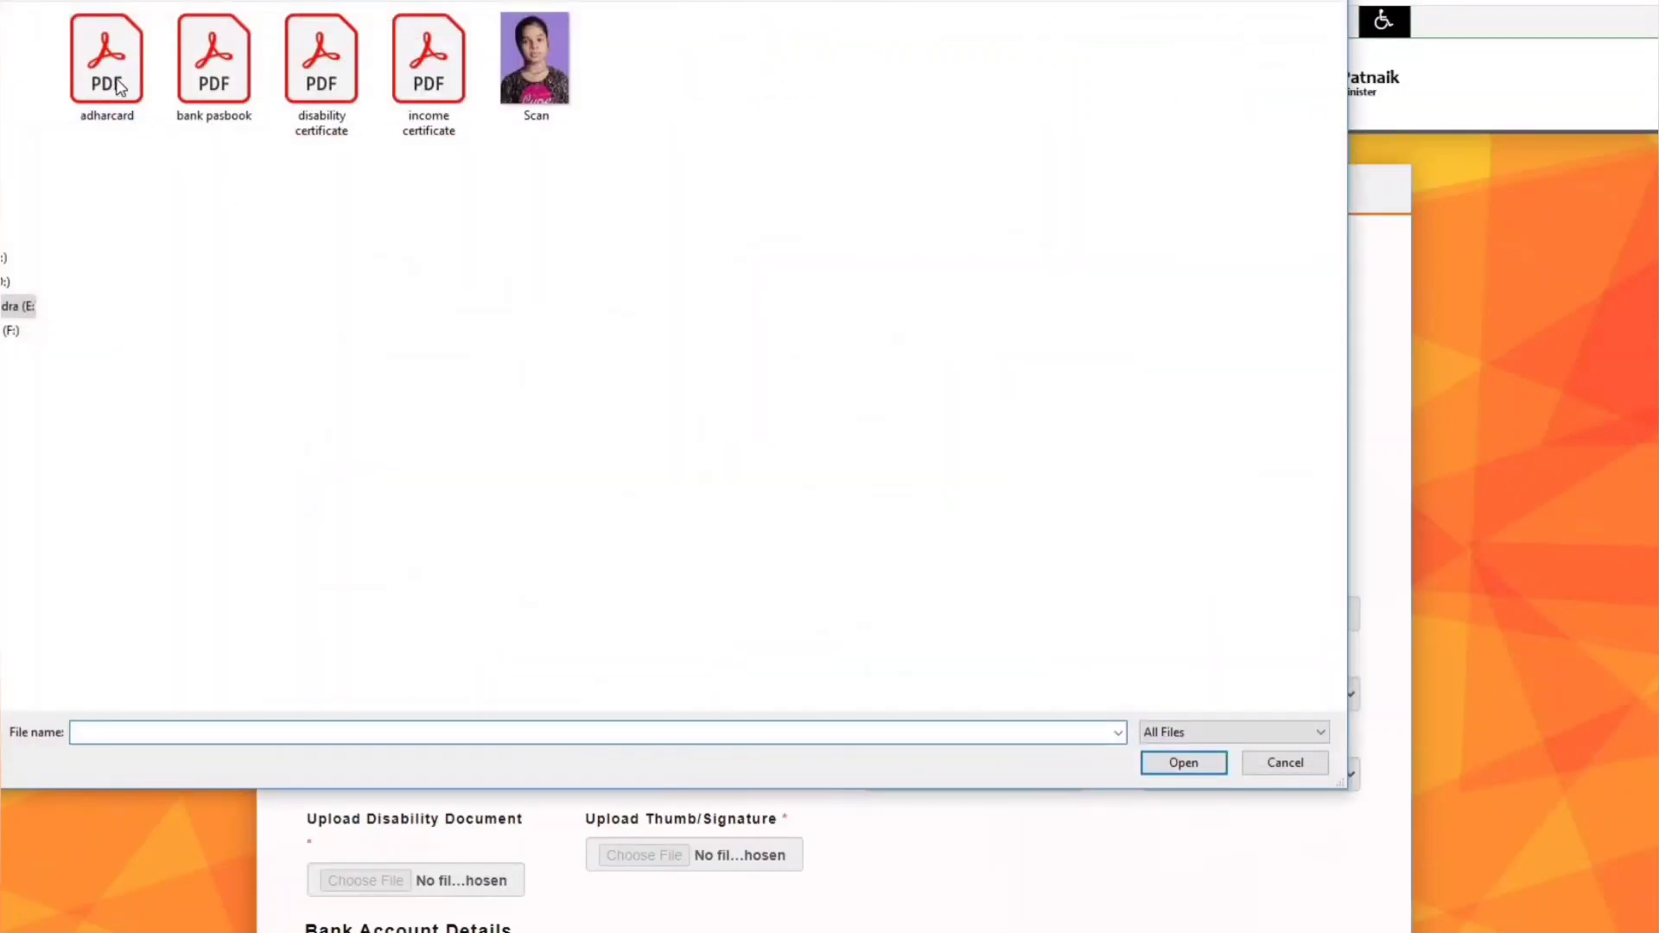
pyautogui.click(112, 73)
pyautogui.doubleClick(114, 71)
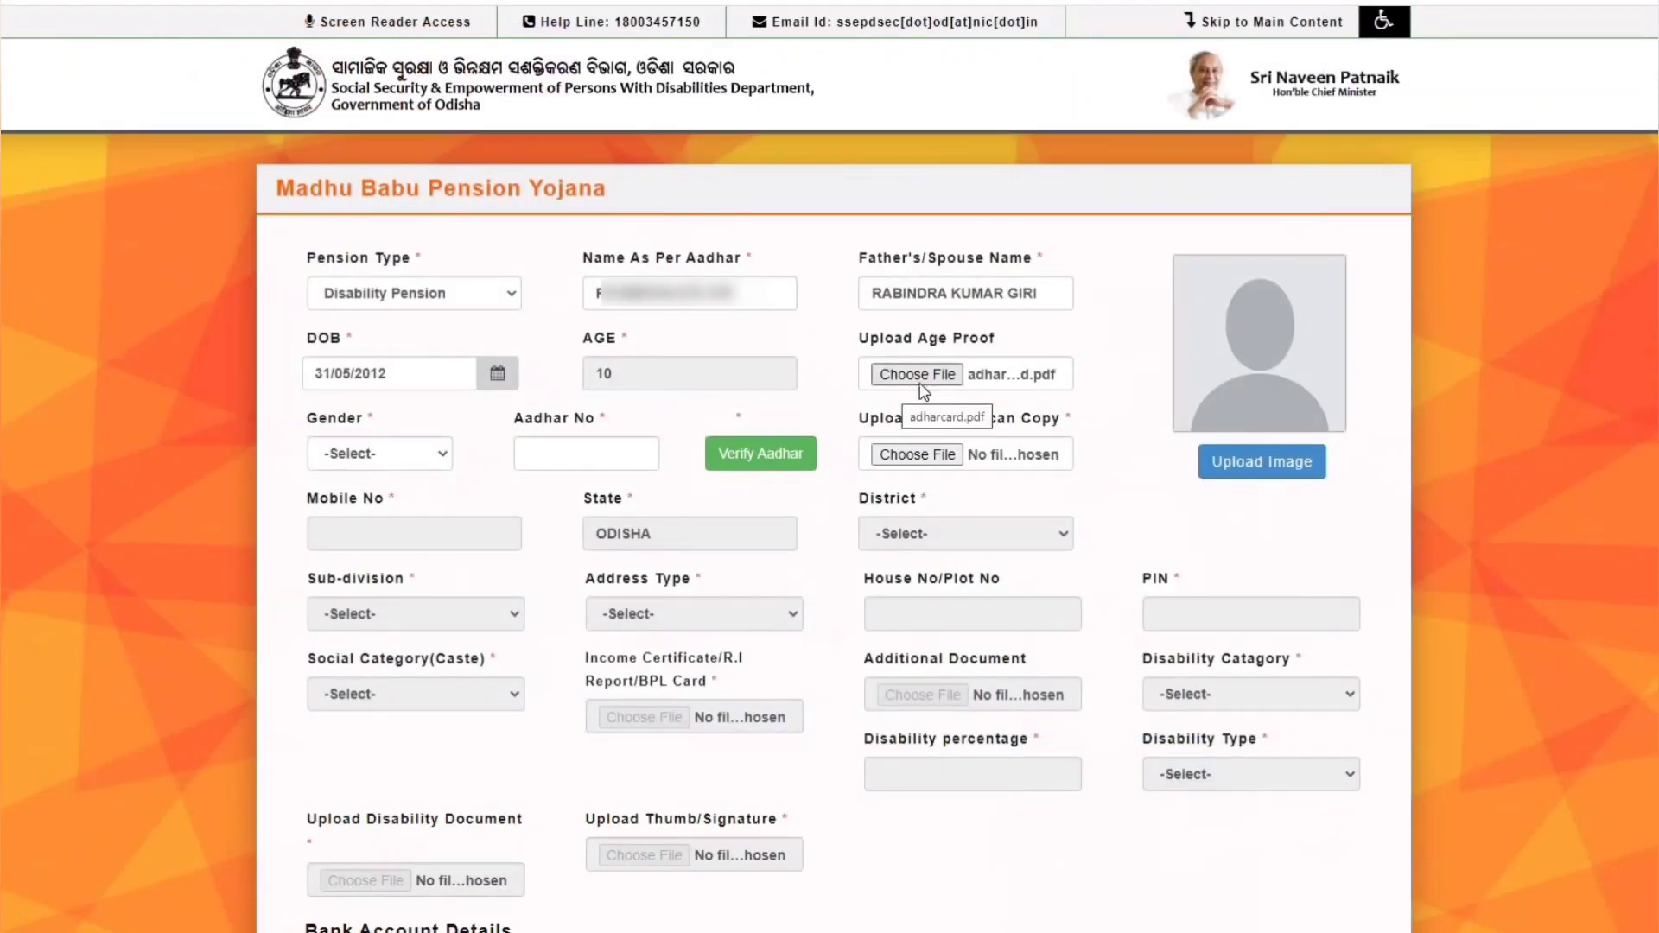
pyautogui.click(364, 461)
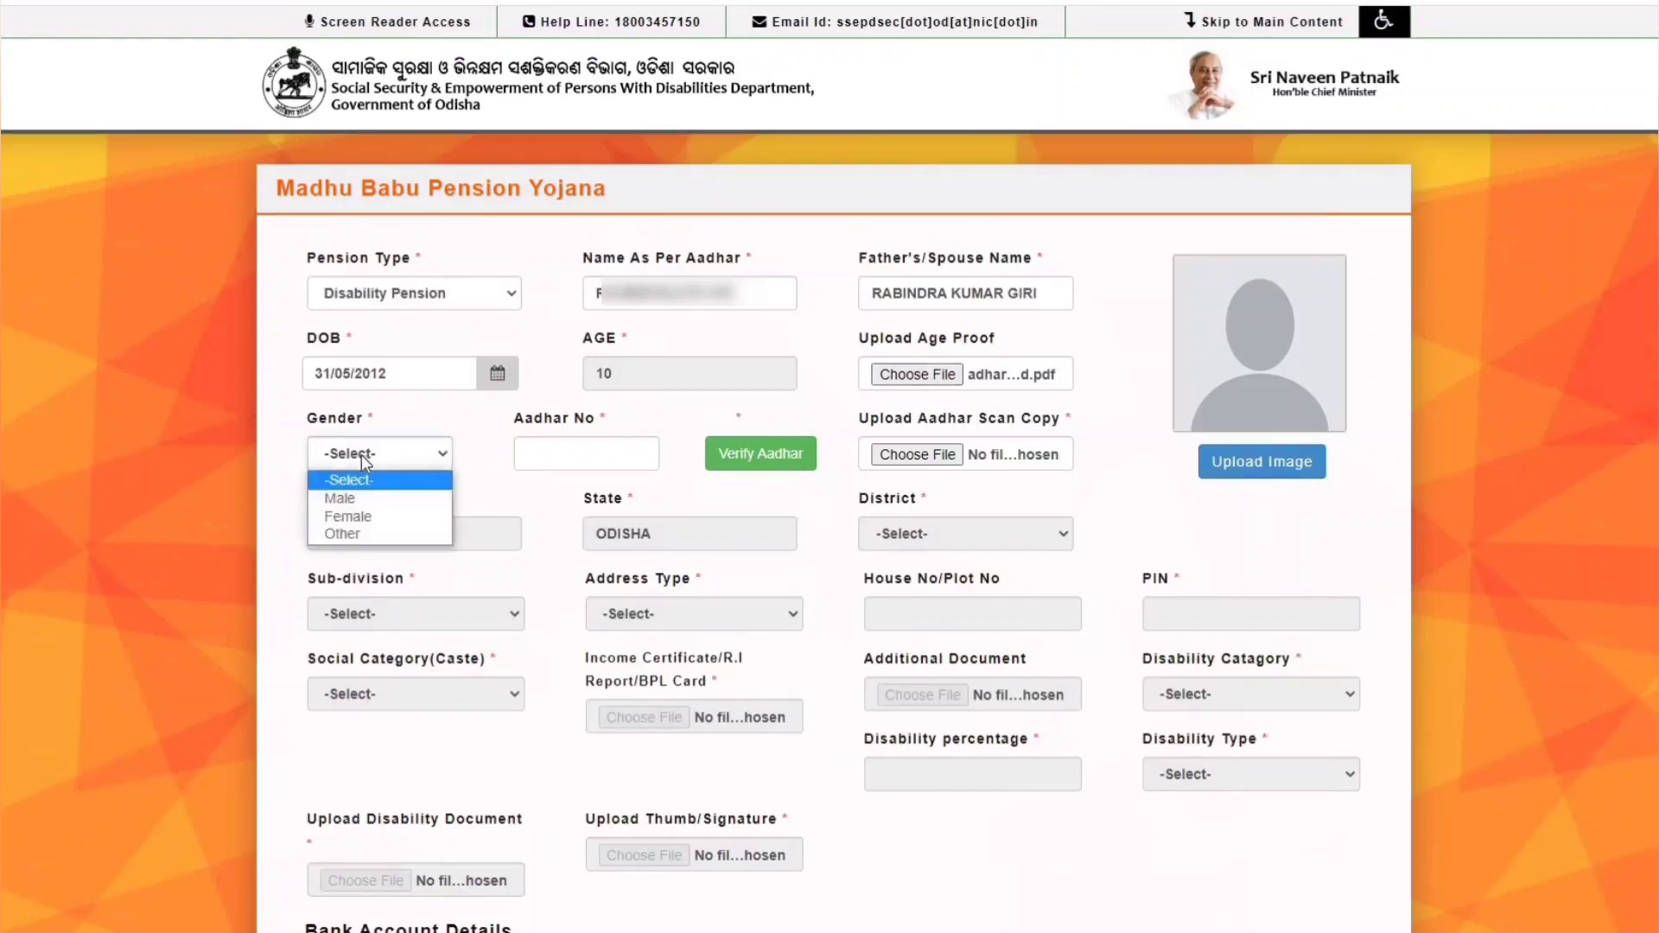
pyautogui.click(362, 516)
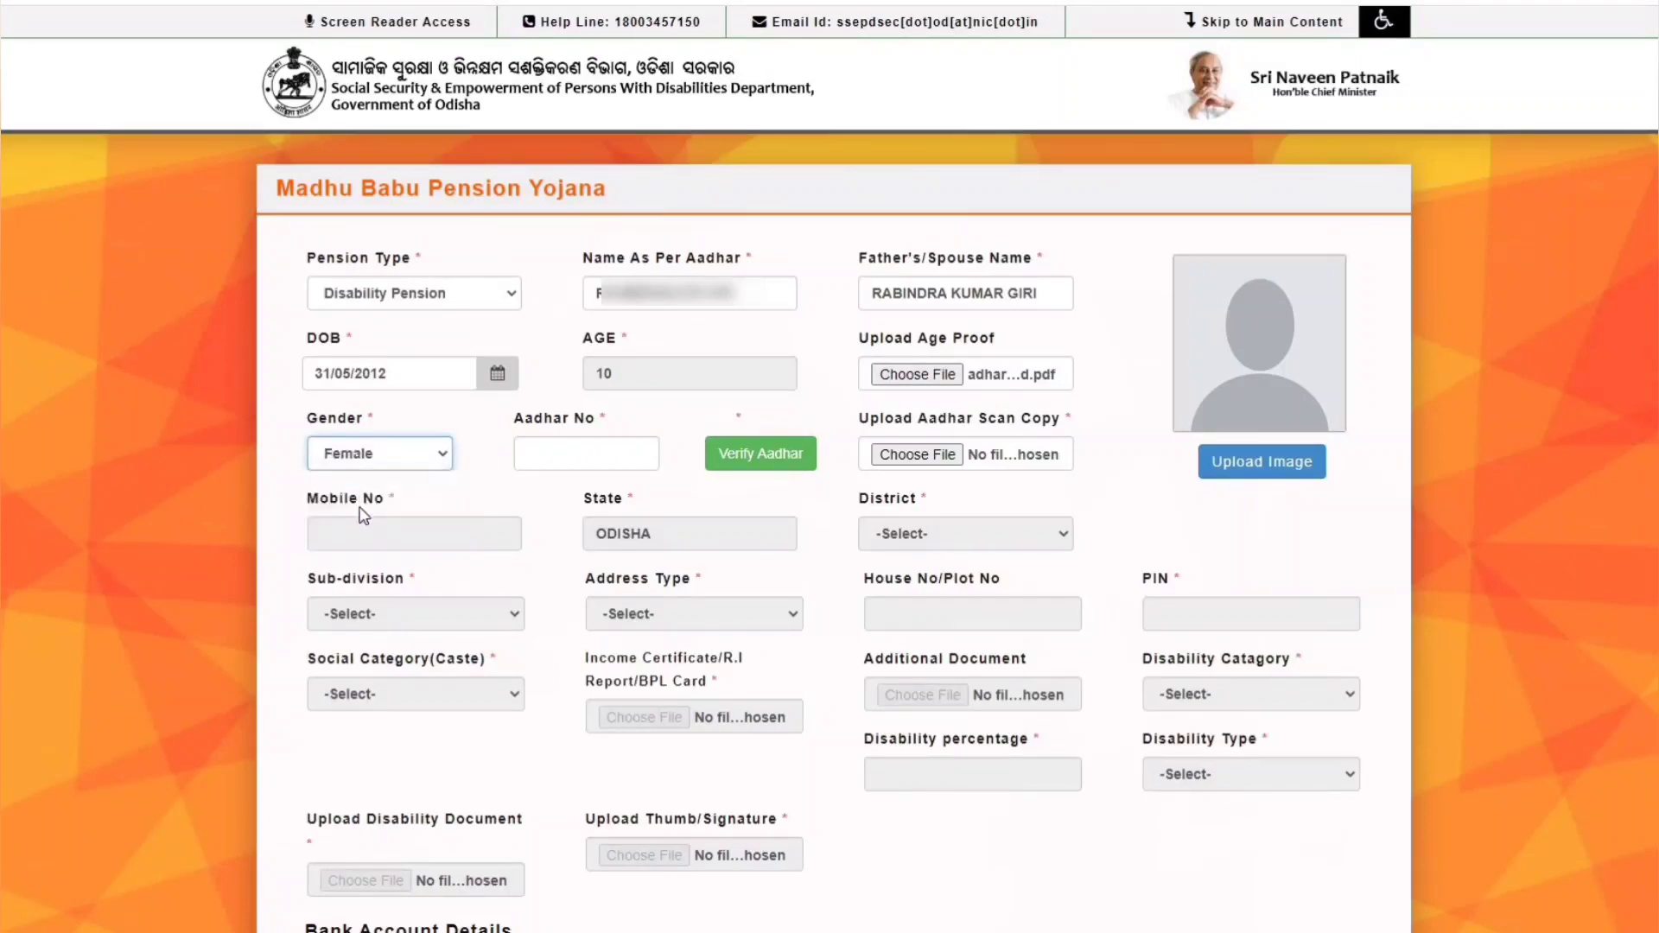
# - Enter the applicant's Aadhar number, verify it and dismiss the success message
pyautogui.click(563, 457)
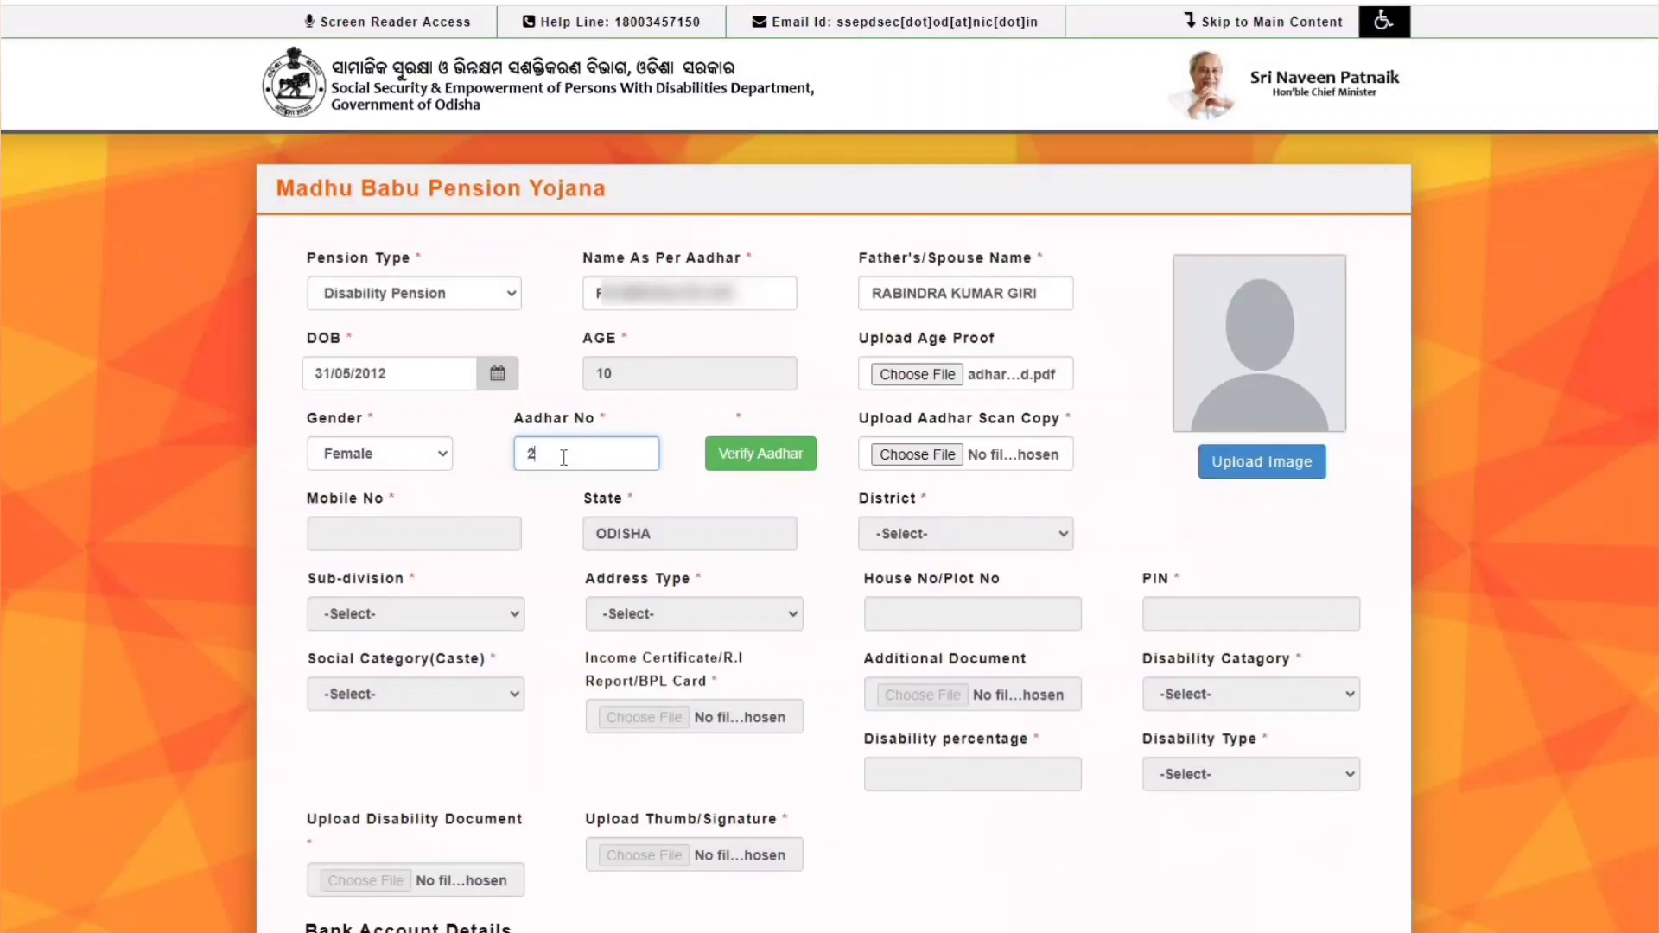
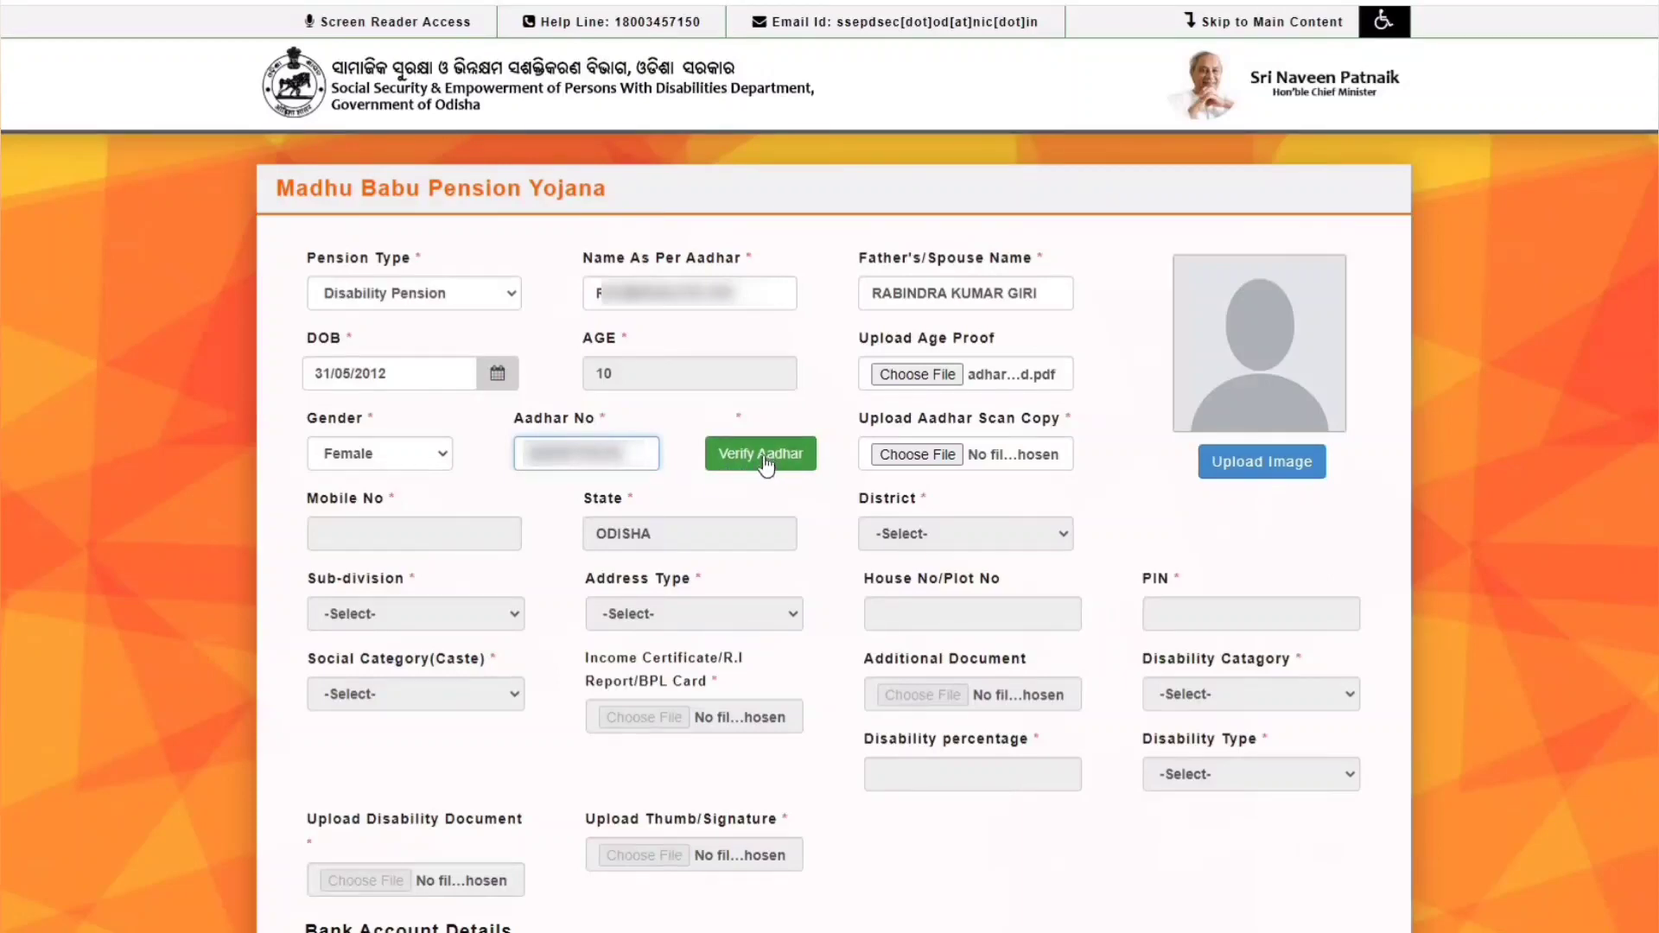
pyautogui.click(766, 462)
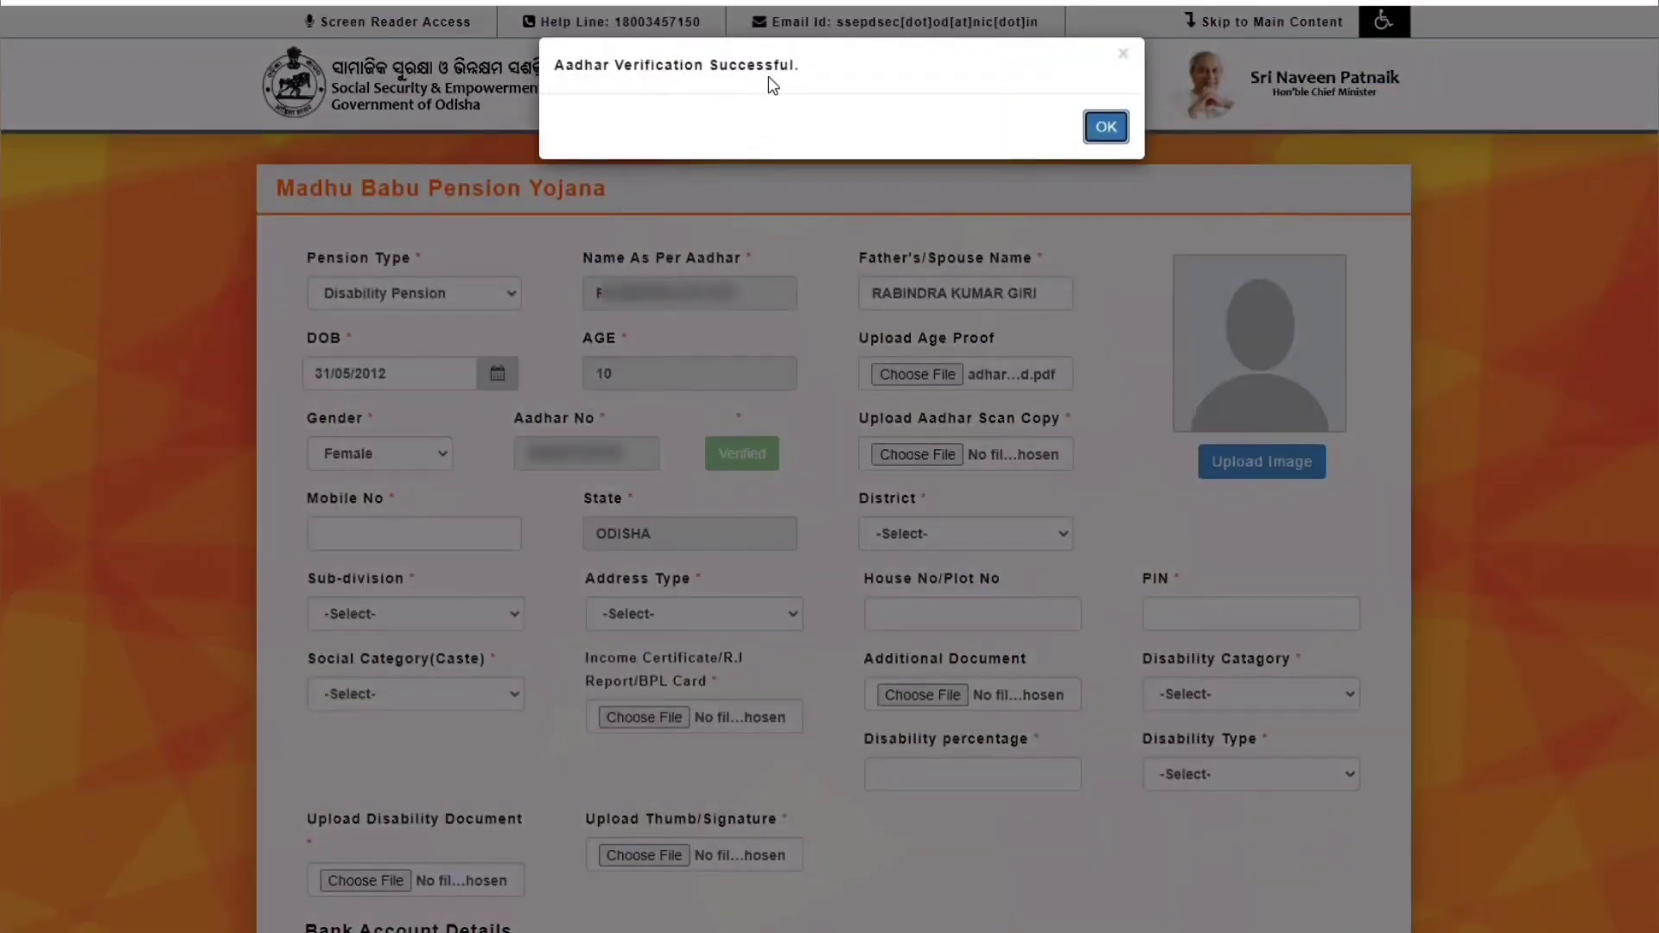
pyautogui.click(1107, 128)
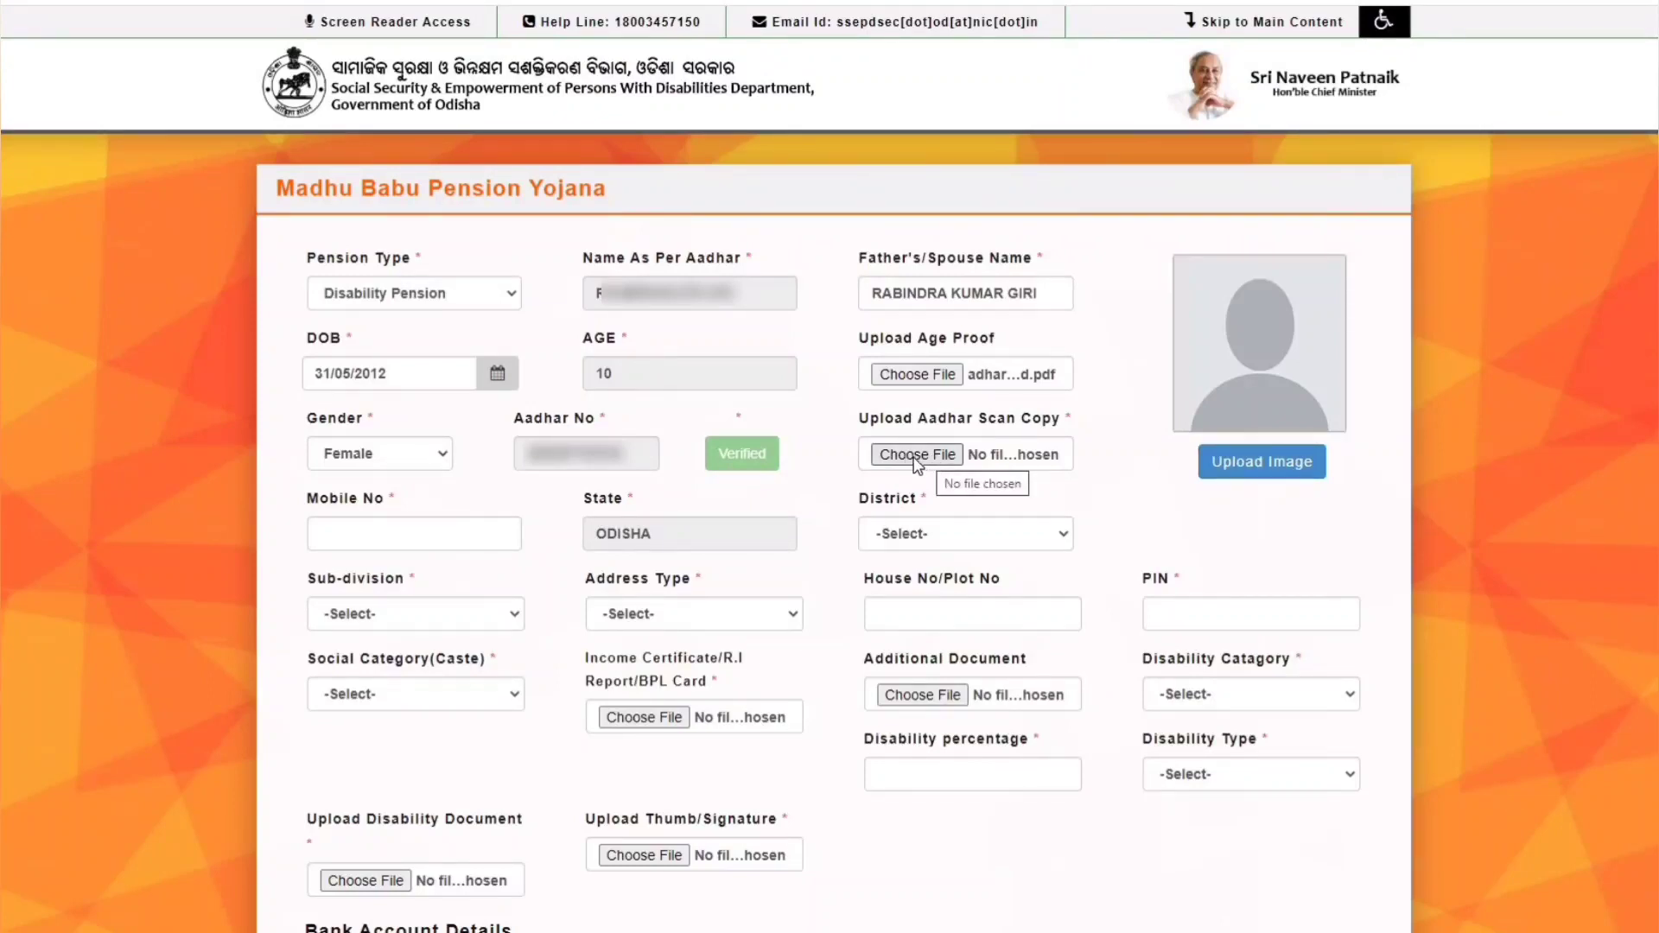
# - Attach the adharcard PDF as Aadhar scan copy and the Scan image as applicant photo
pyautogui.click(927, 453)
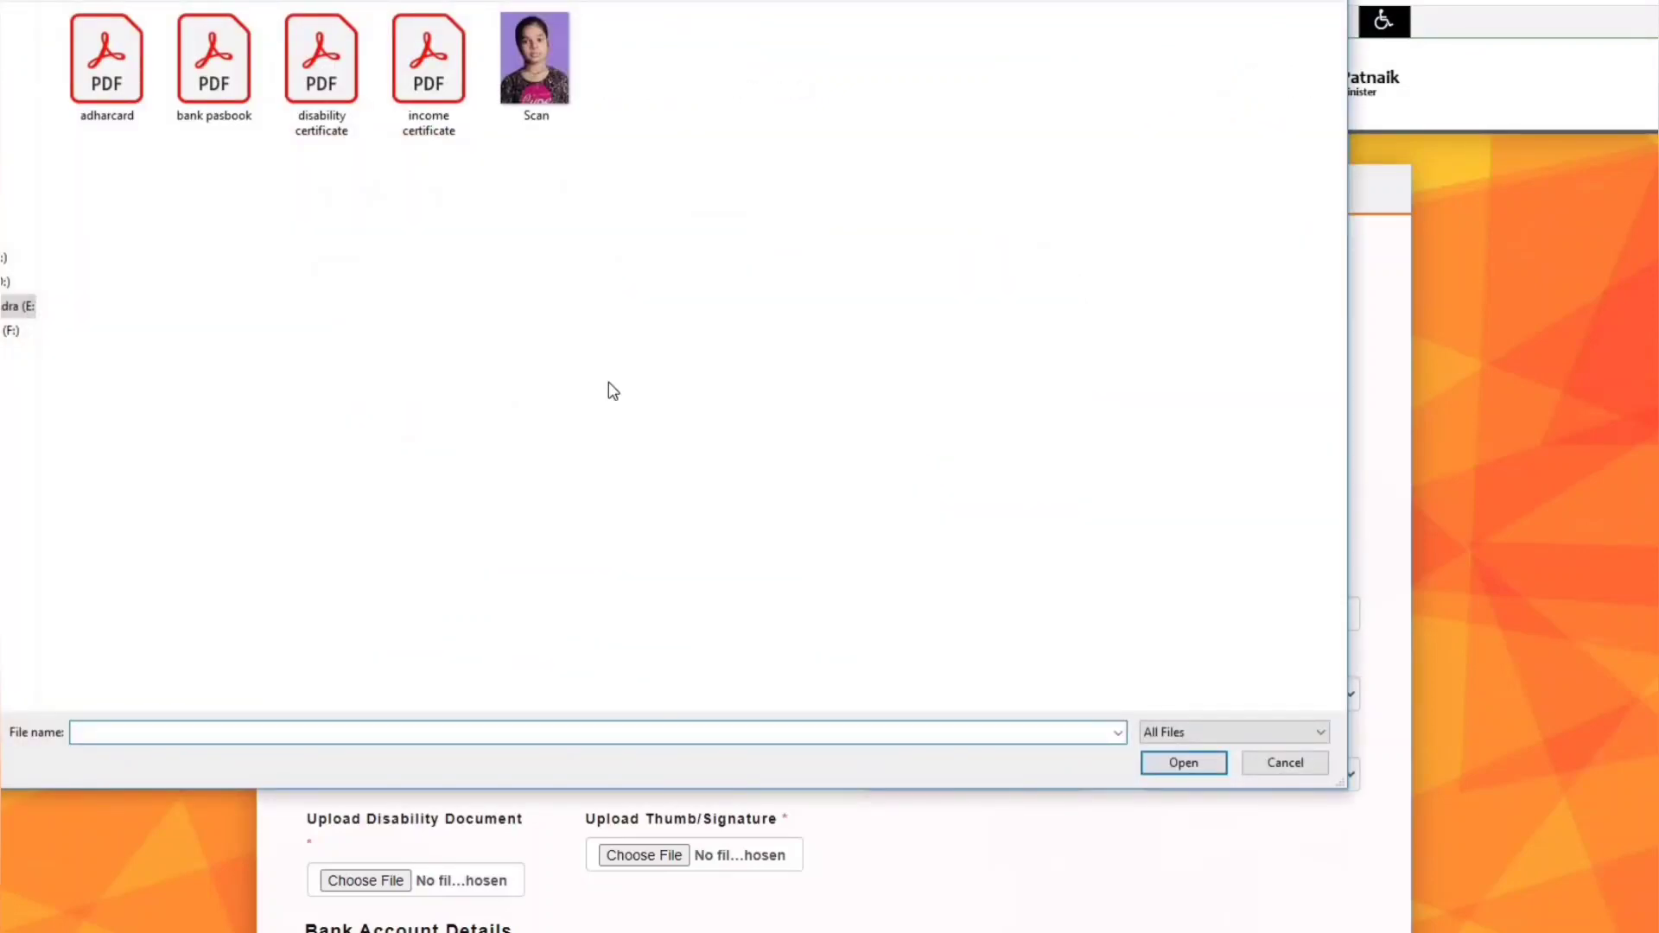
pyautogui.doubleClick(108, 65)
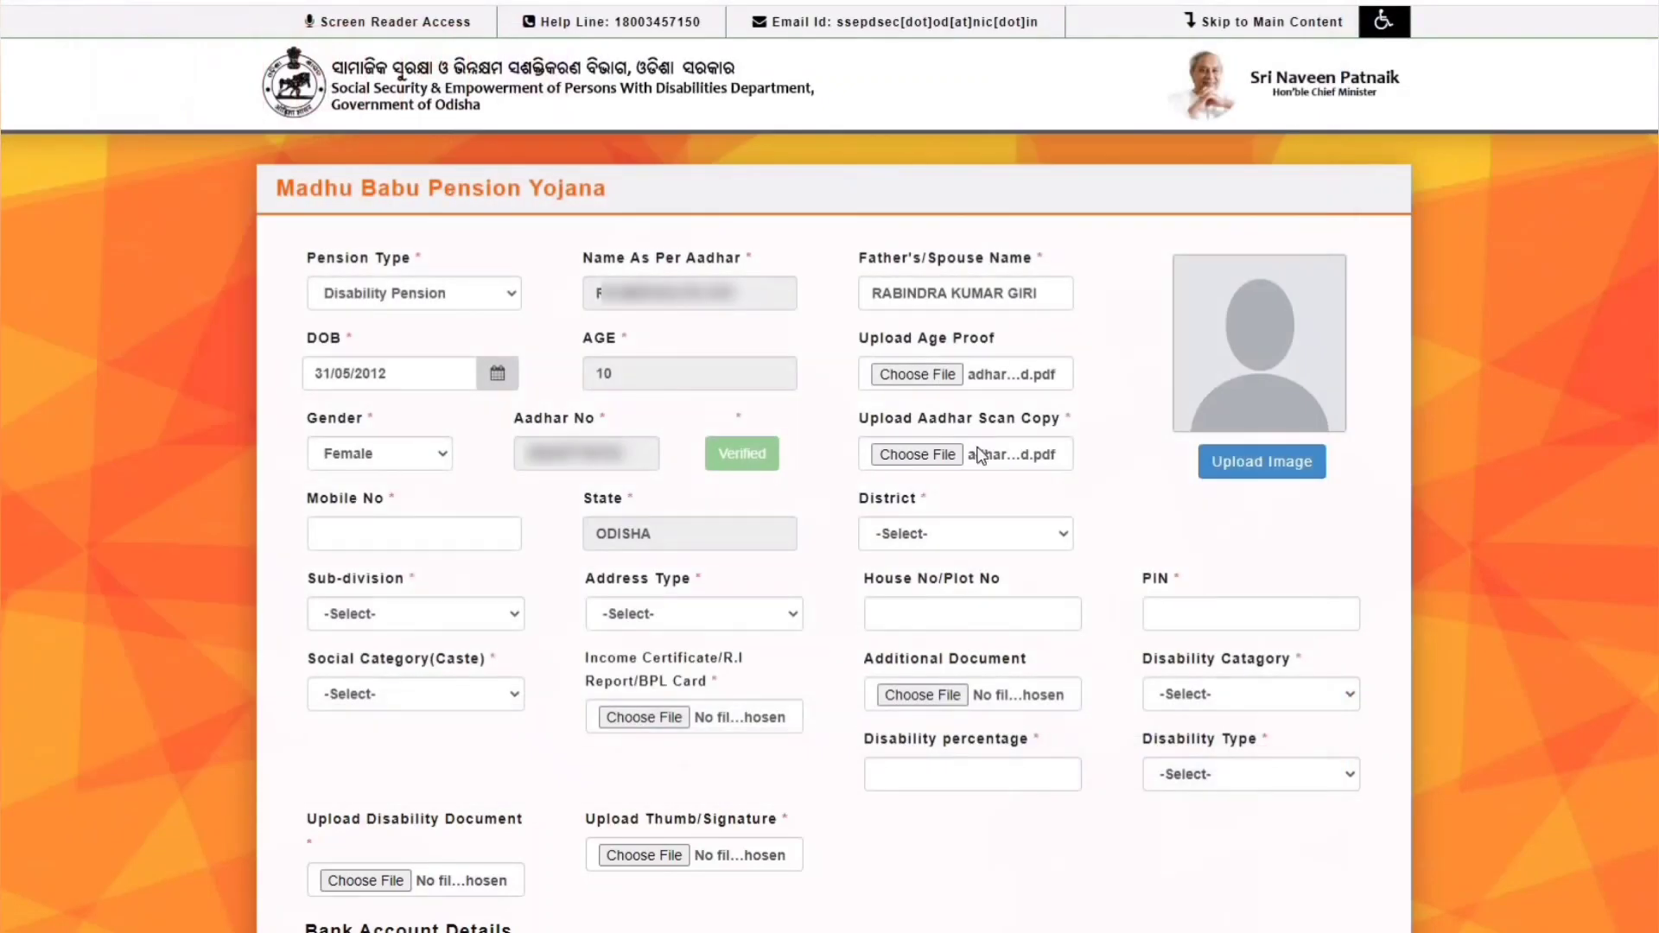
pyautogui.click(1276, 467)
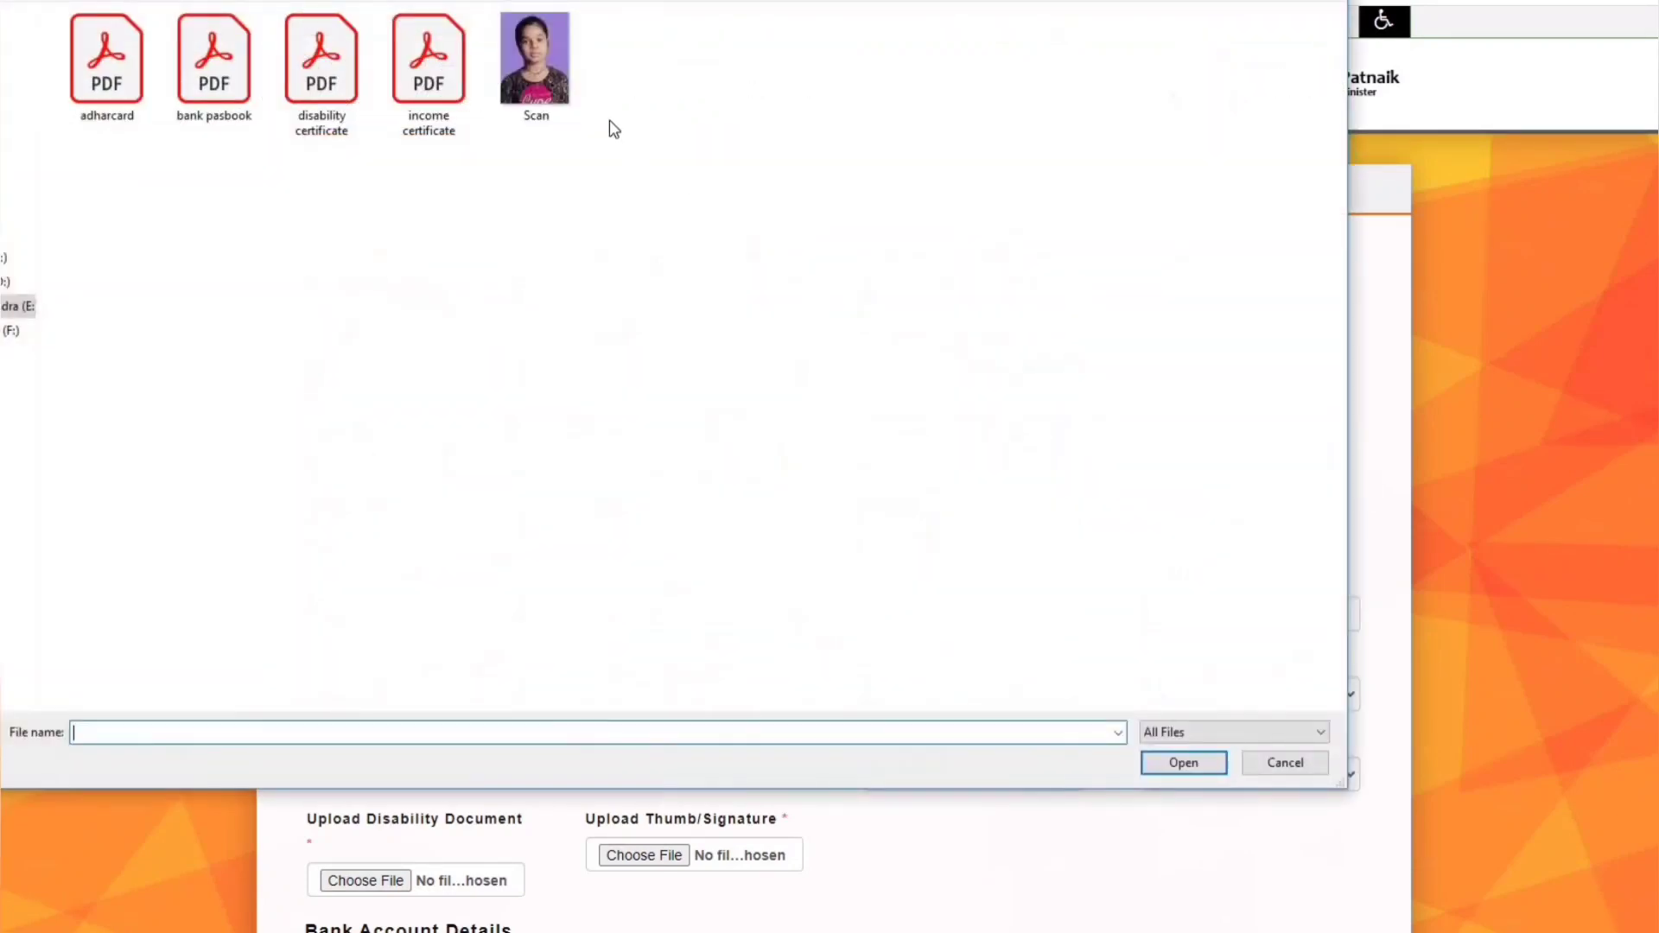
pyautogui.doubleClick(568, 70)
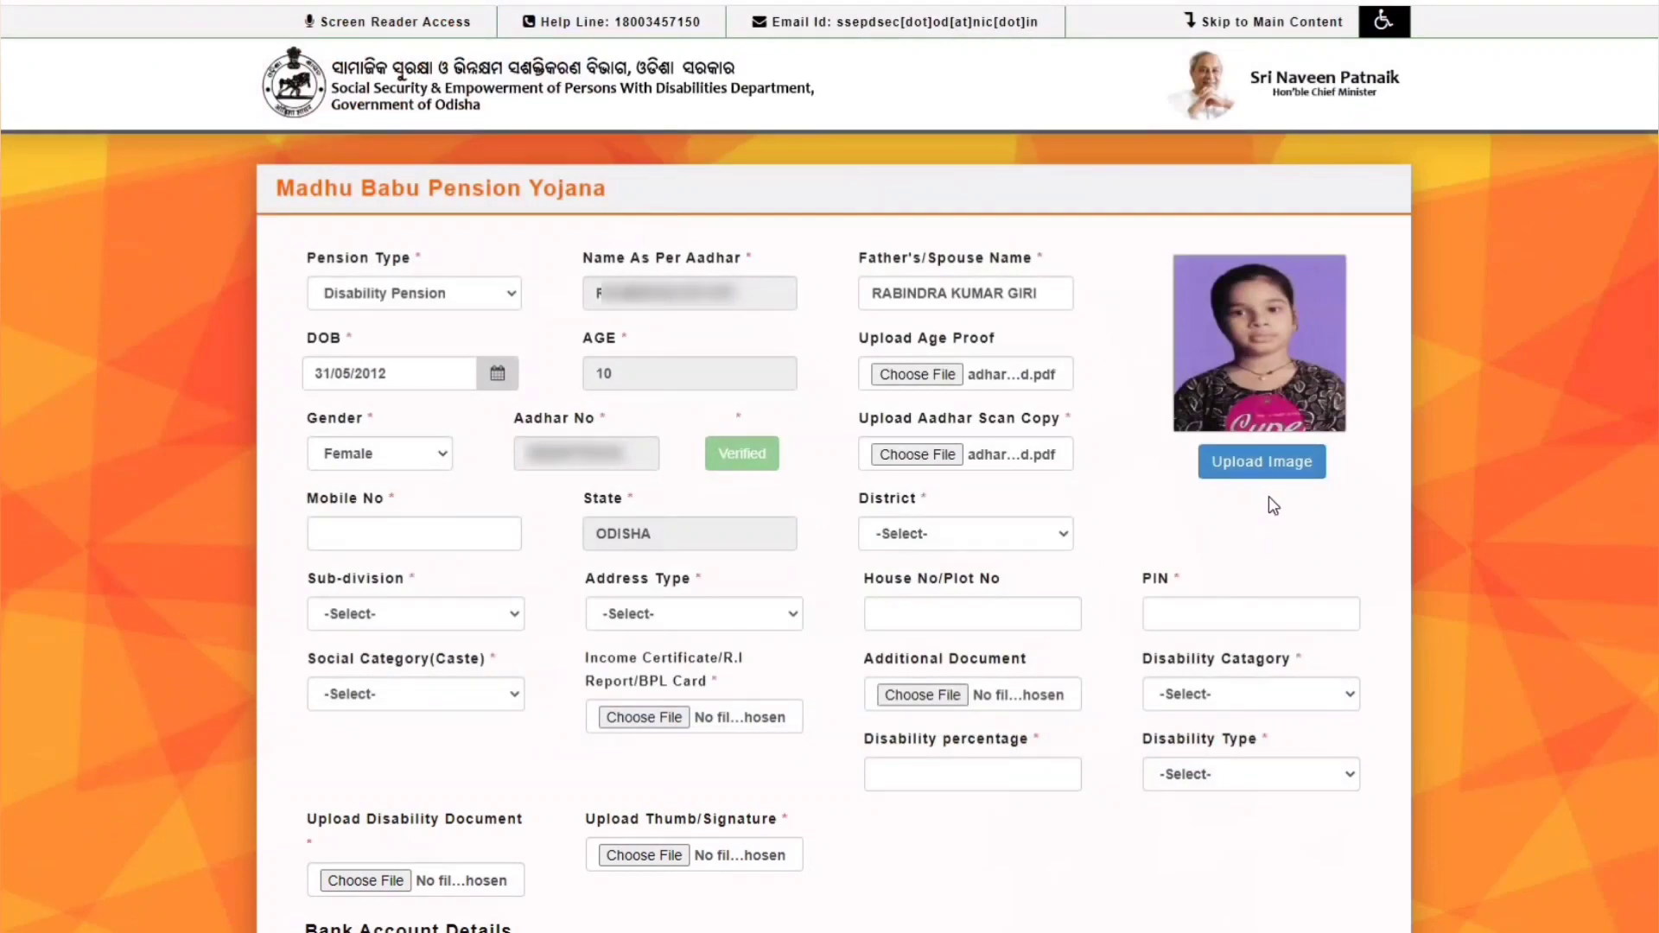
pyautogui.click(355, 534)
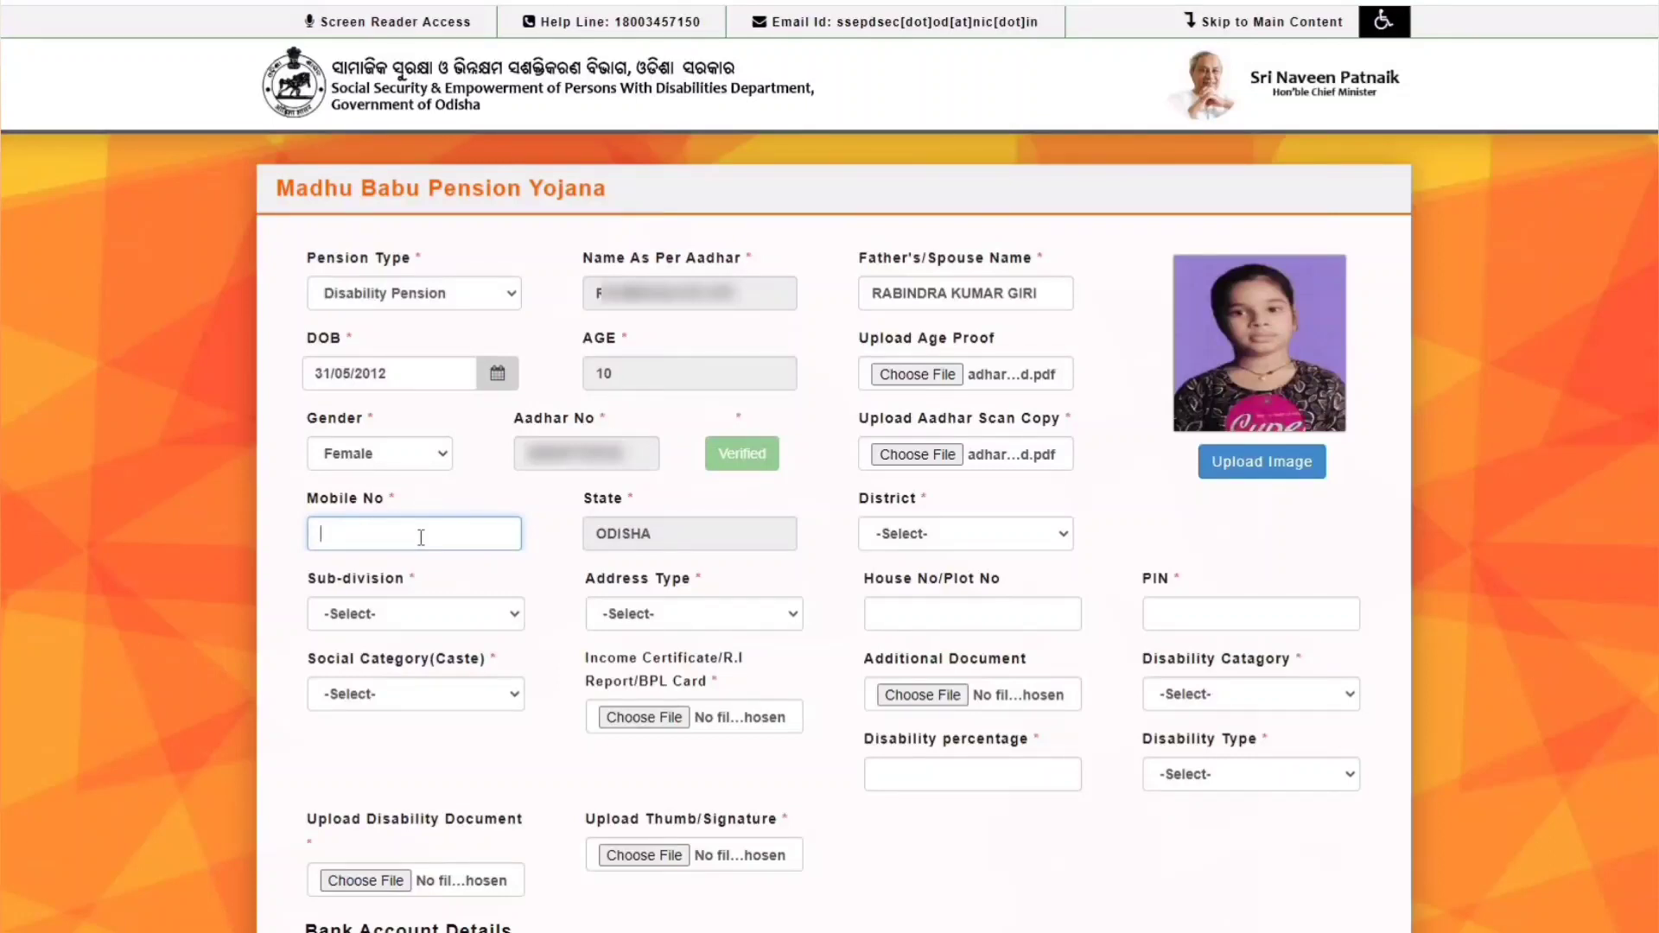
# - Set District BALESHWAR, Sub-division BALASORE, Address Type Block and Block BASTA
pyautogui.click(957, 532)
pyautogui.click(948, 596)
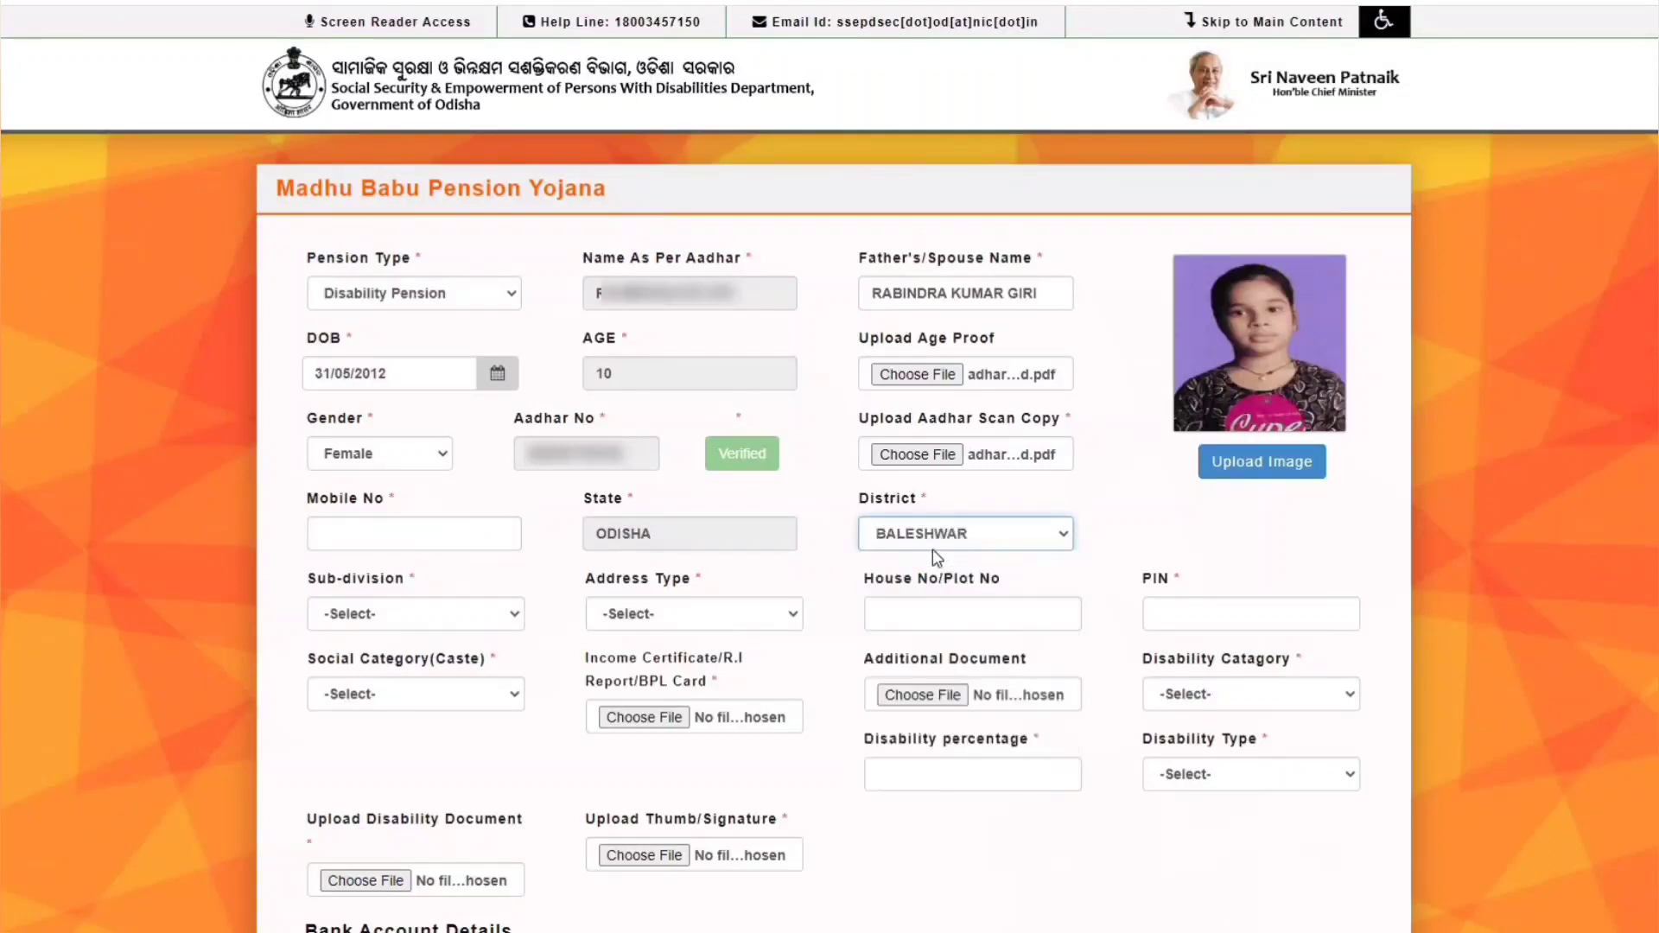
pyautogui.click(378, 616)
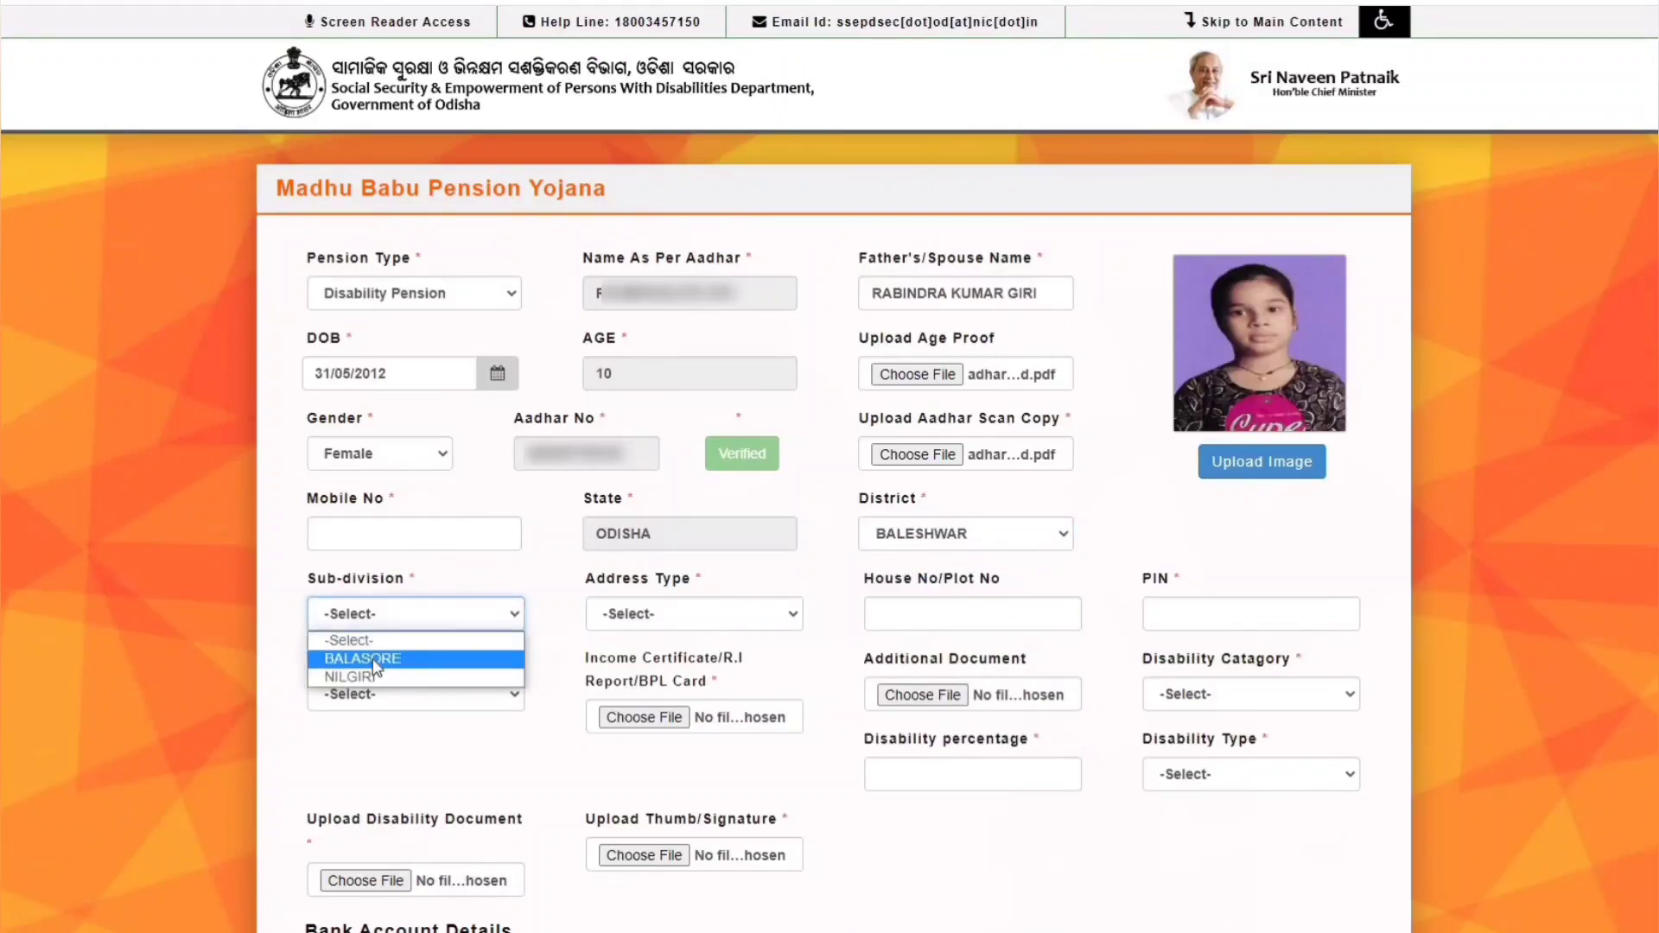
pyautogui.click(375, 658)
pyautogui.click(668, 616)
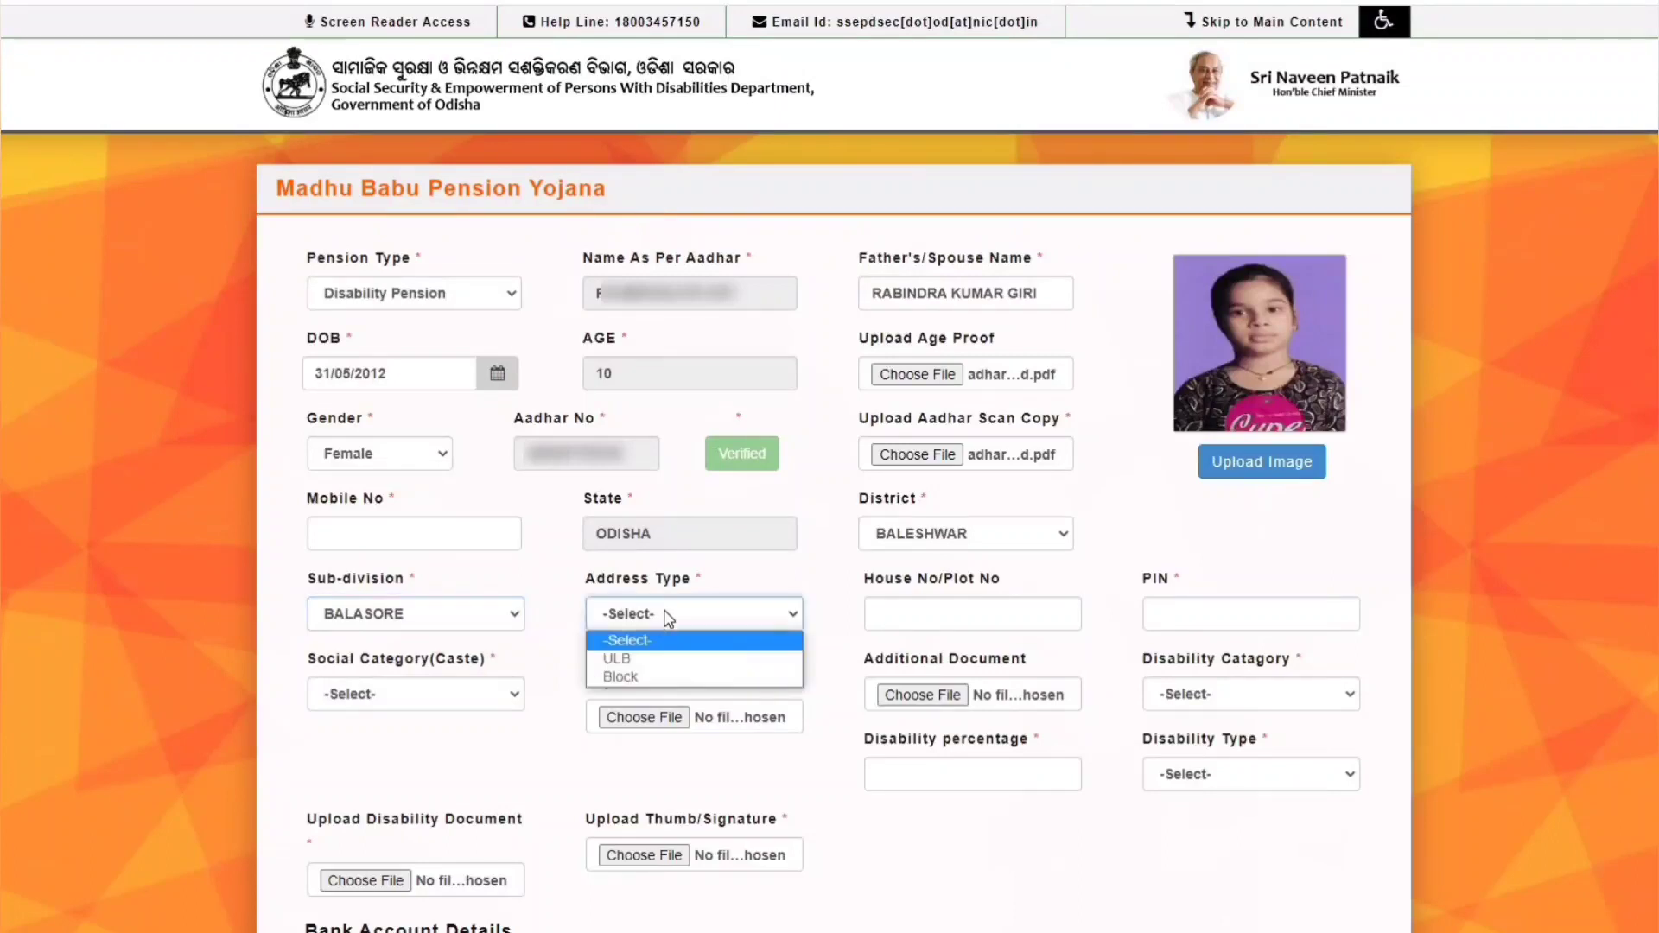
pyautogui.click(650, 679)
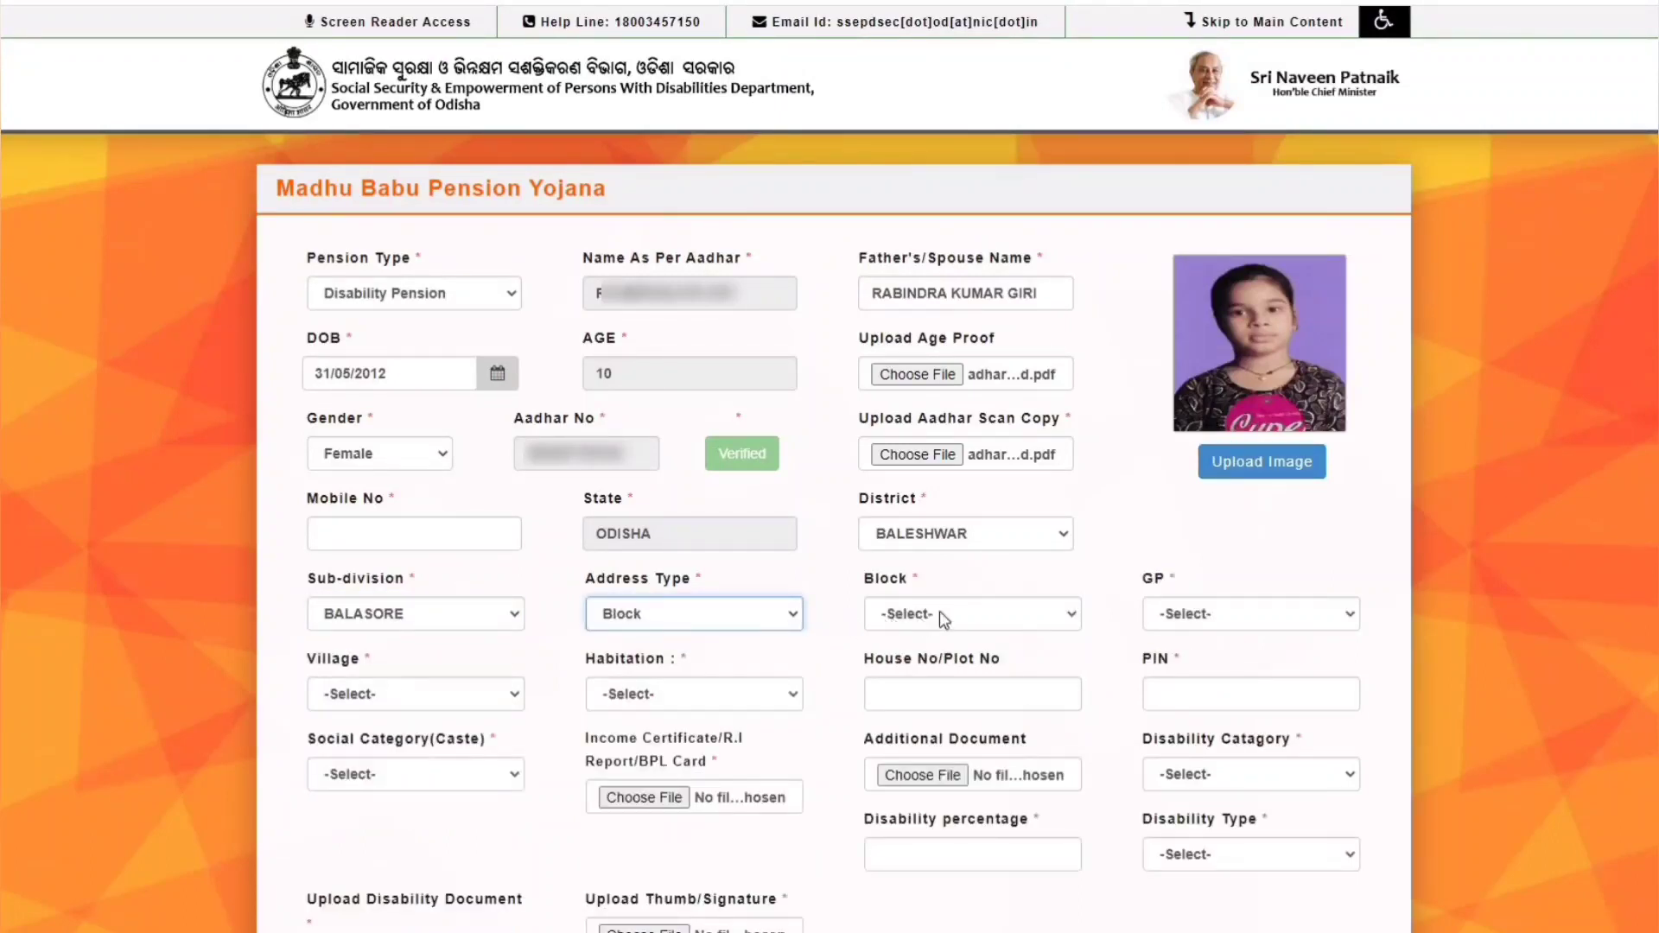
pyautogui.click(962, 615)
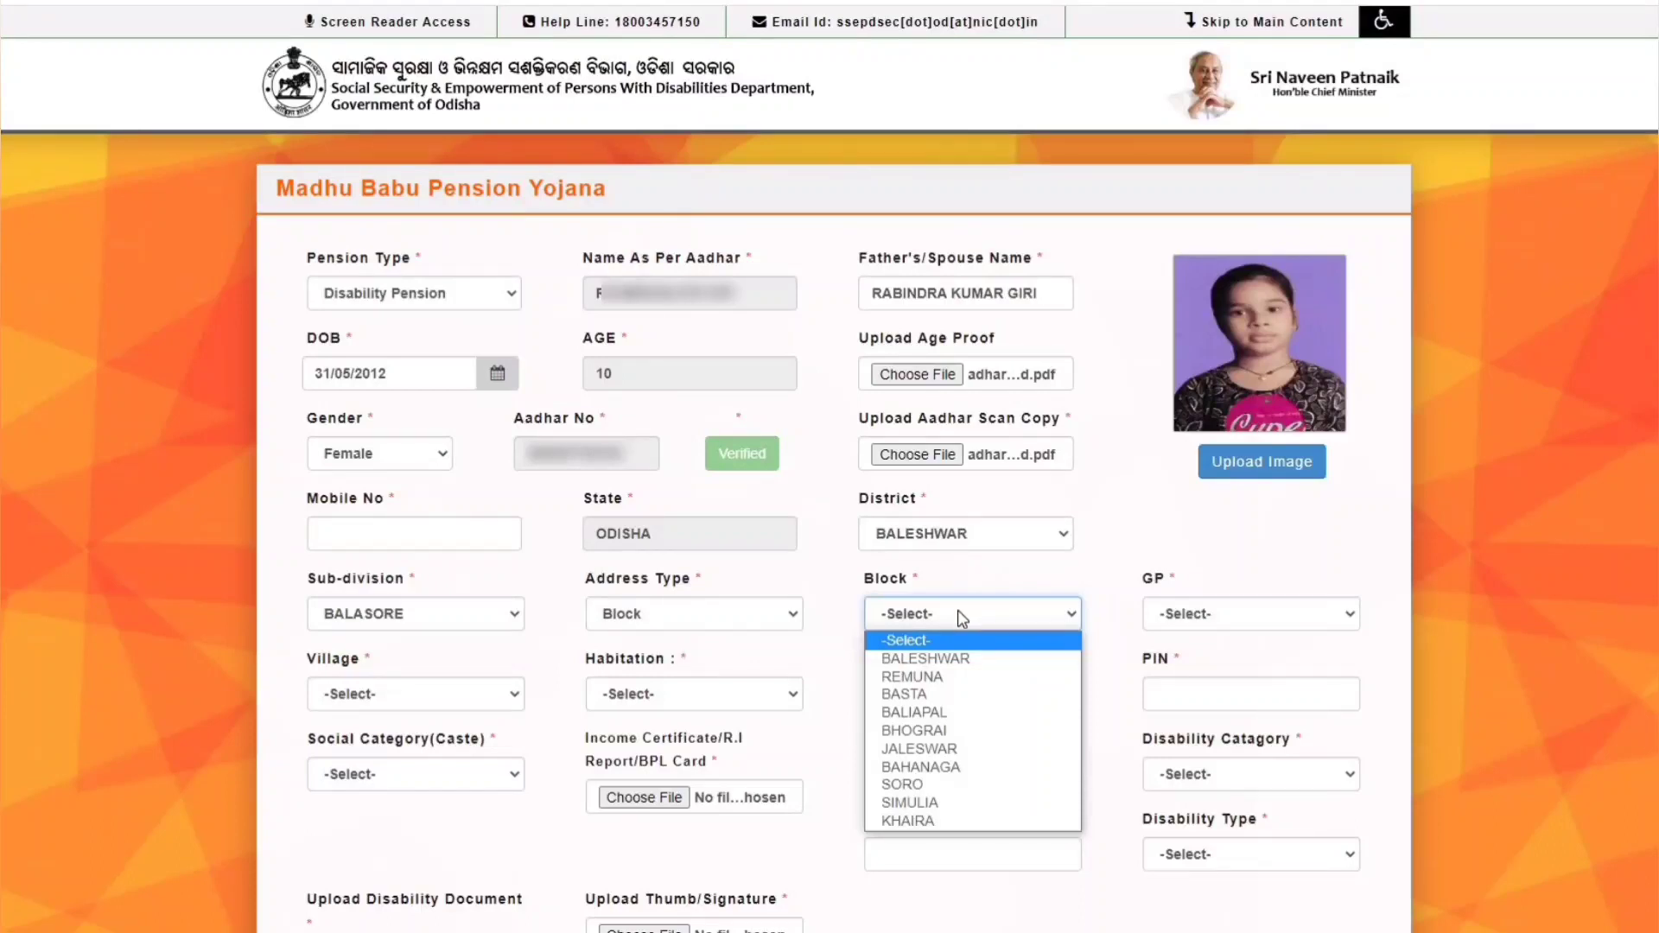
pyautogui.click(952, 694)
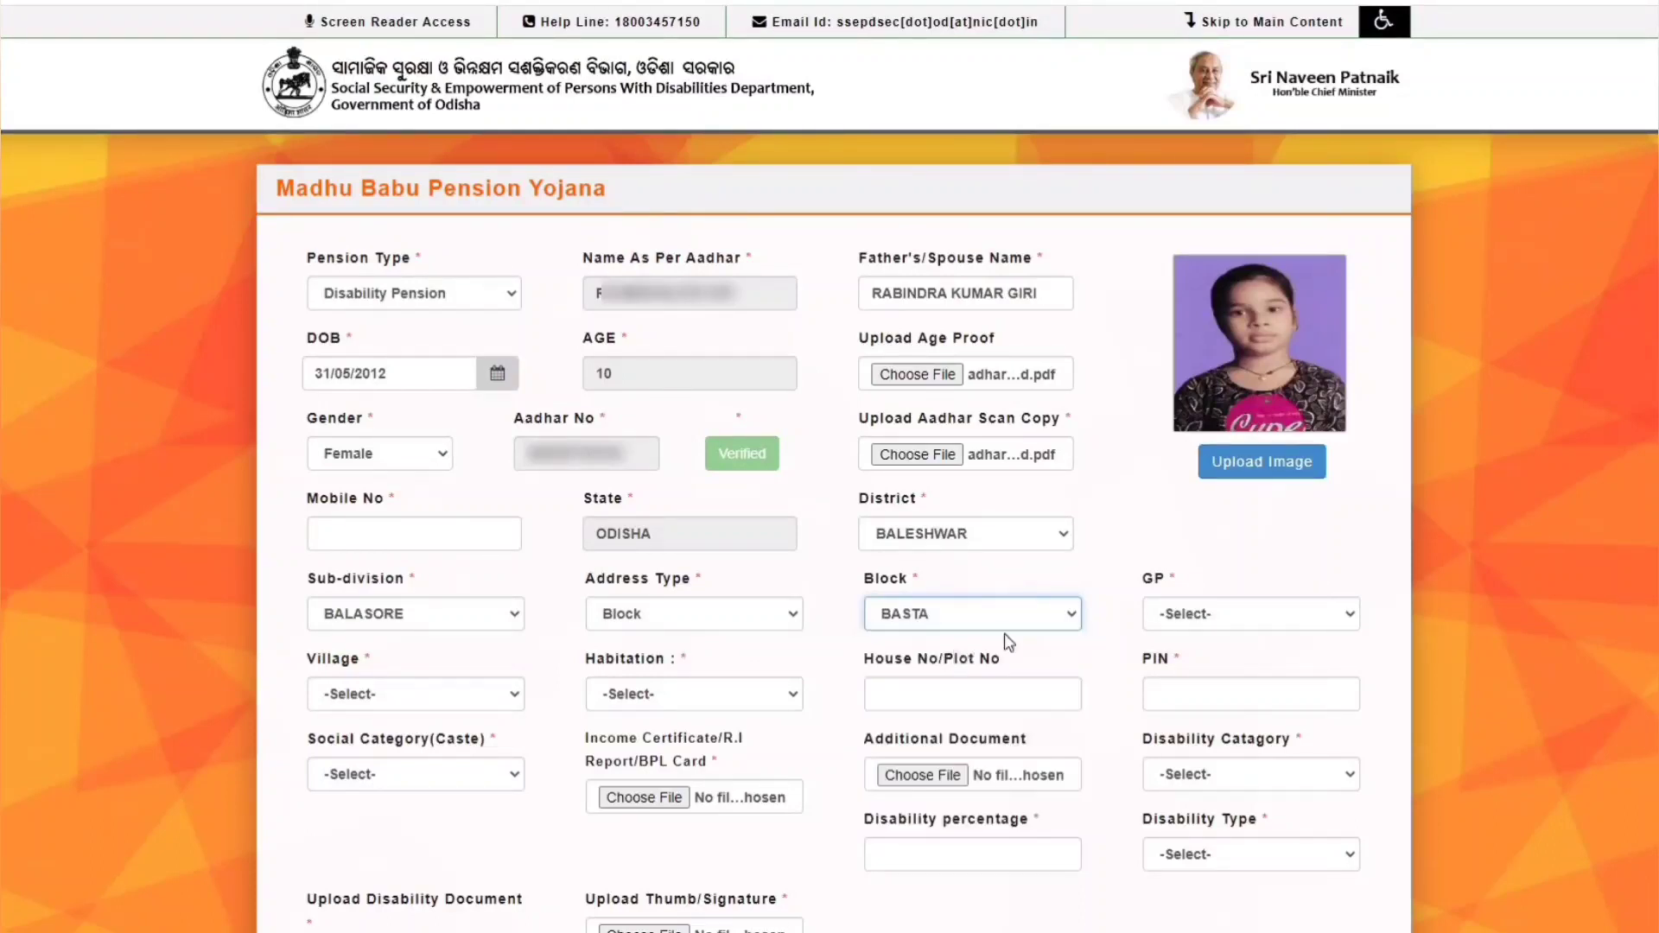
# - Check the gram panchayat list without choosing one, then visit the house number and PIN code fields
pyautogui.click(1245, 621)
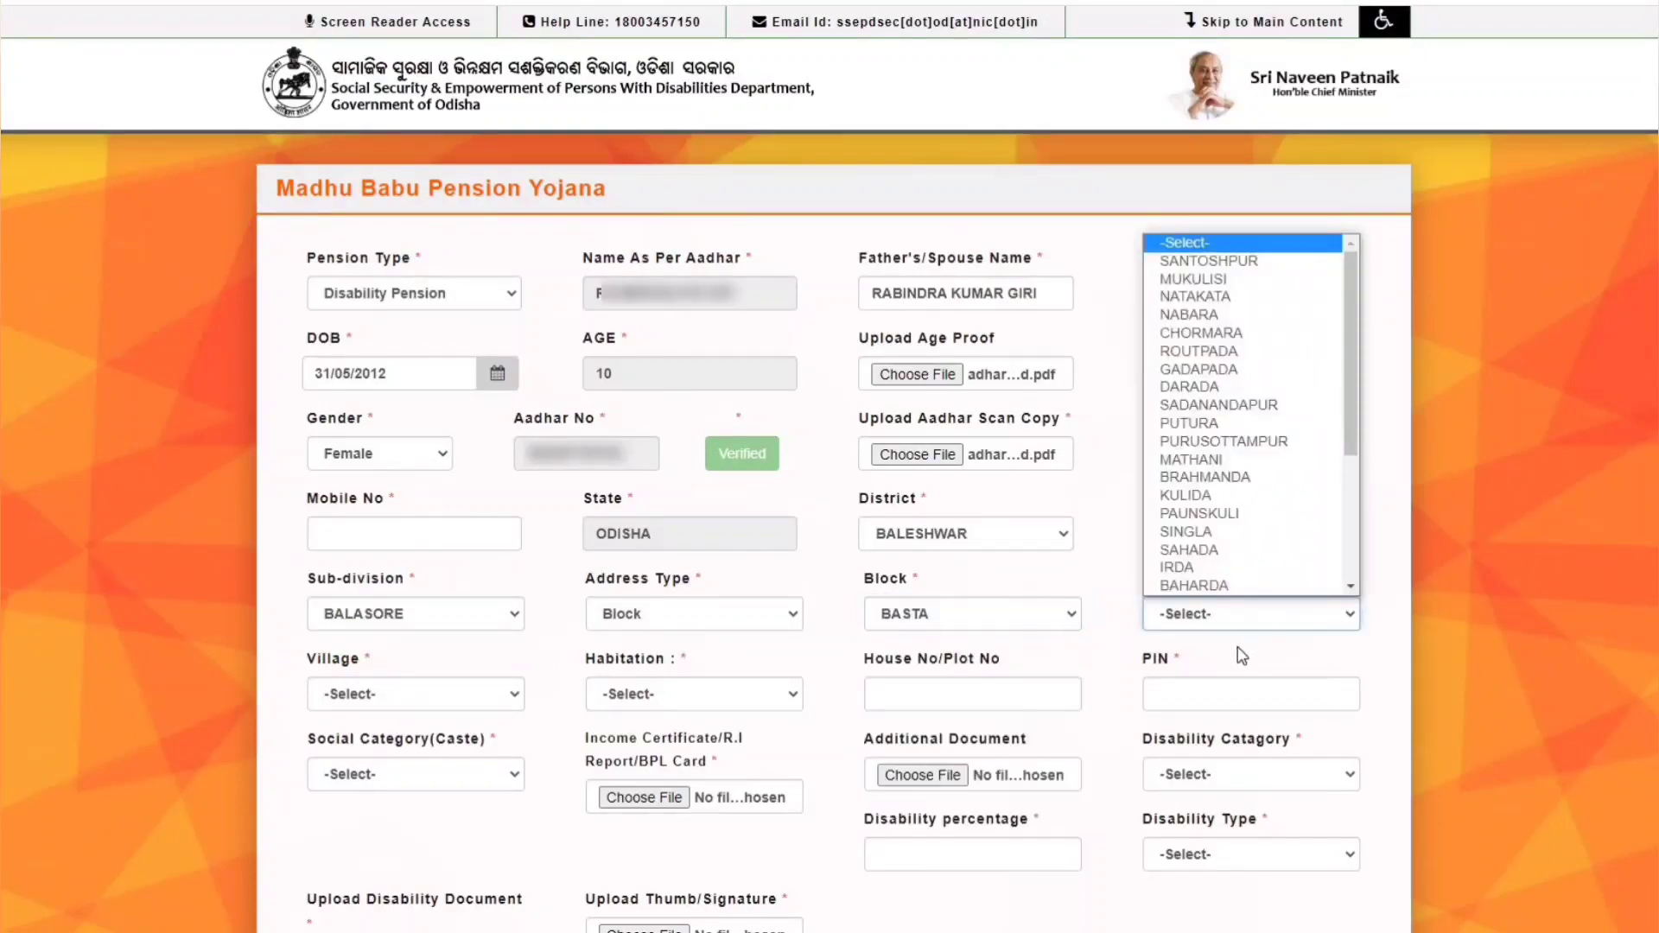
pyautogui.scroll(-2, 1215, 467)
pyautogui.scroll(2, 1215, 460)
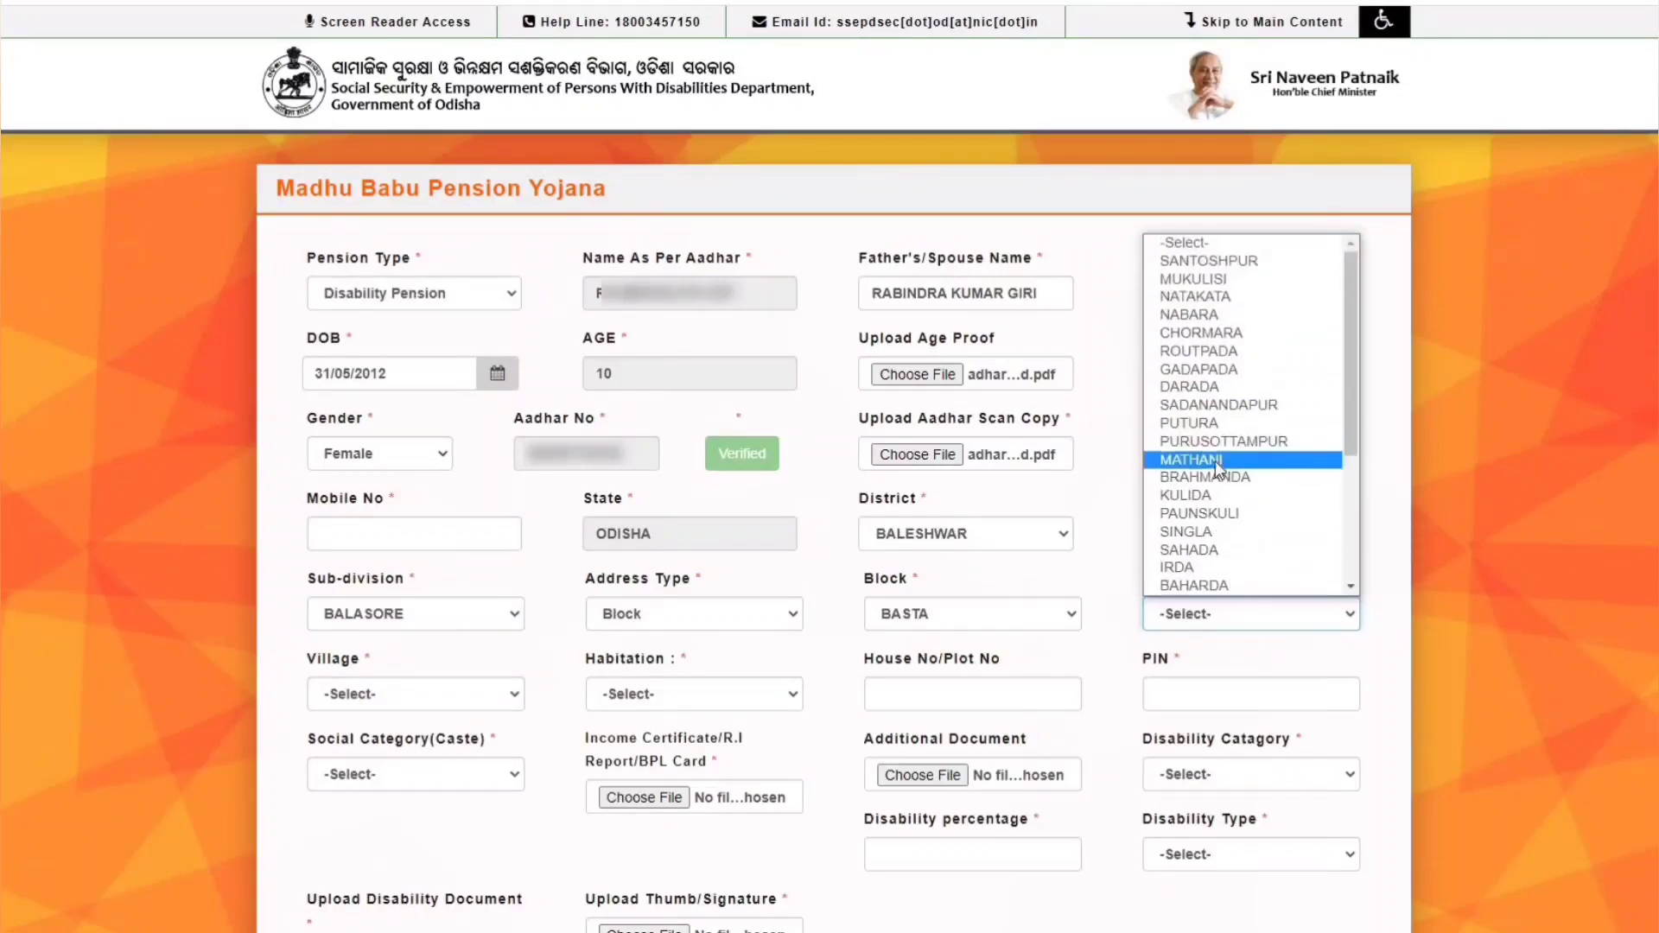
pyautogui.click(1224, 628)
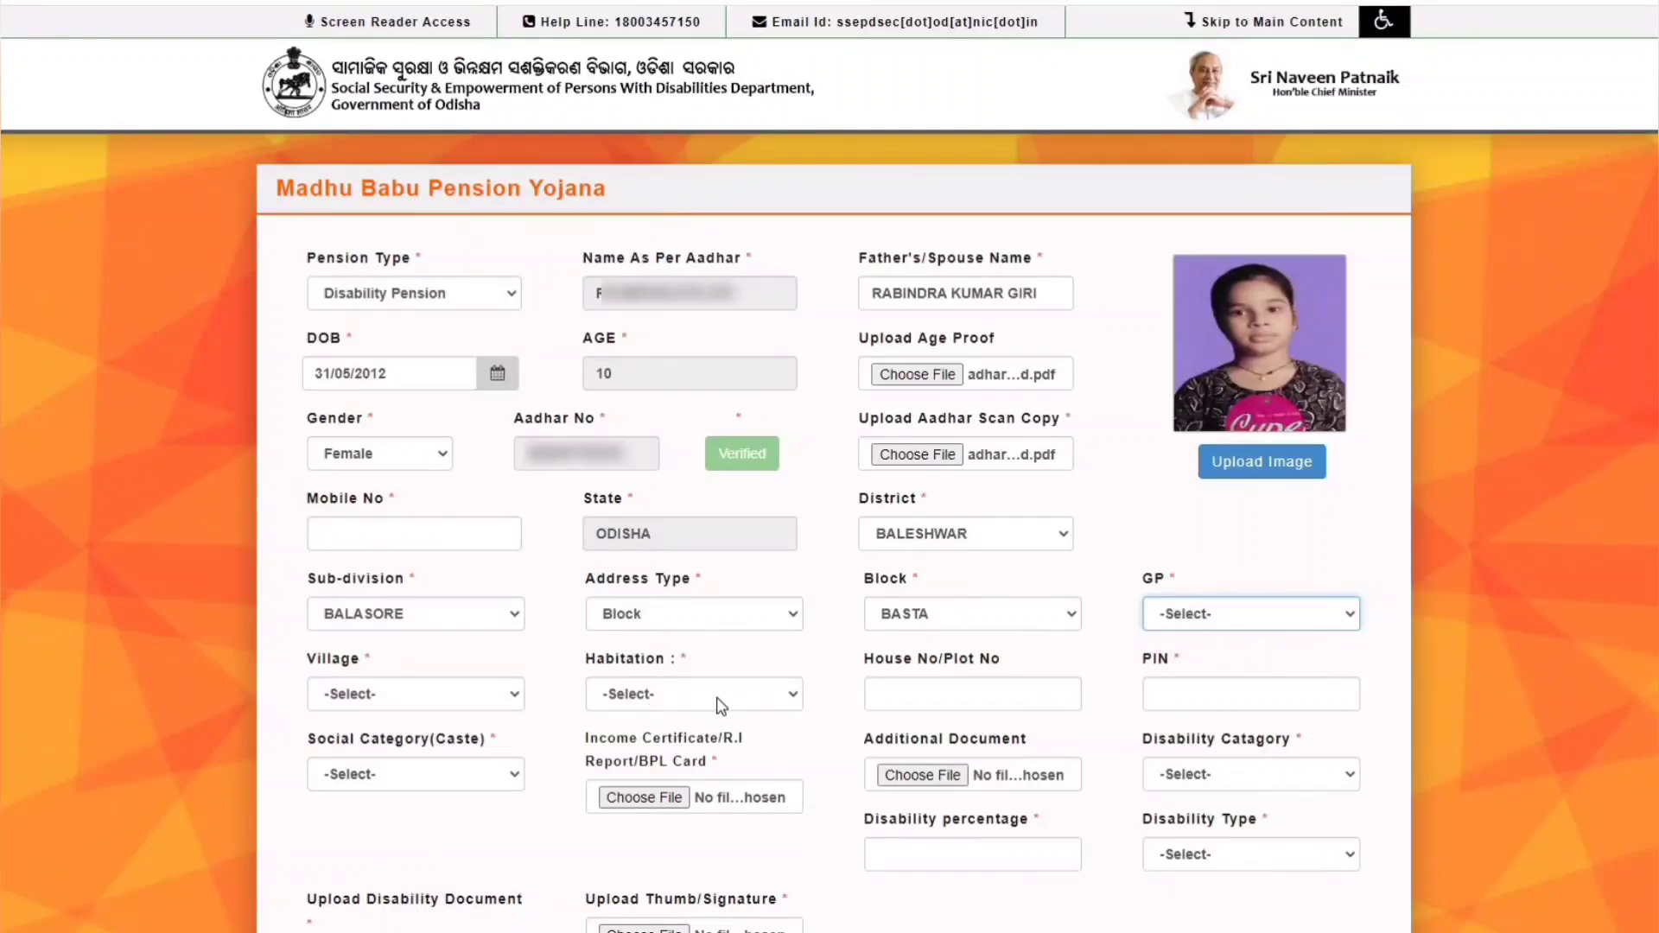
pyautogui.click(925, 693)
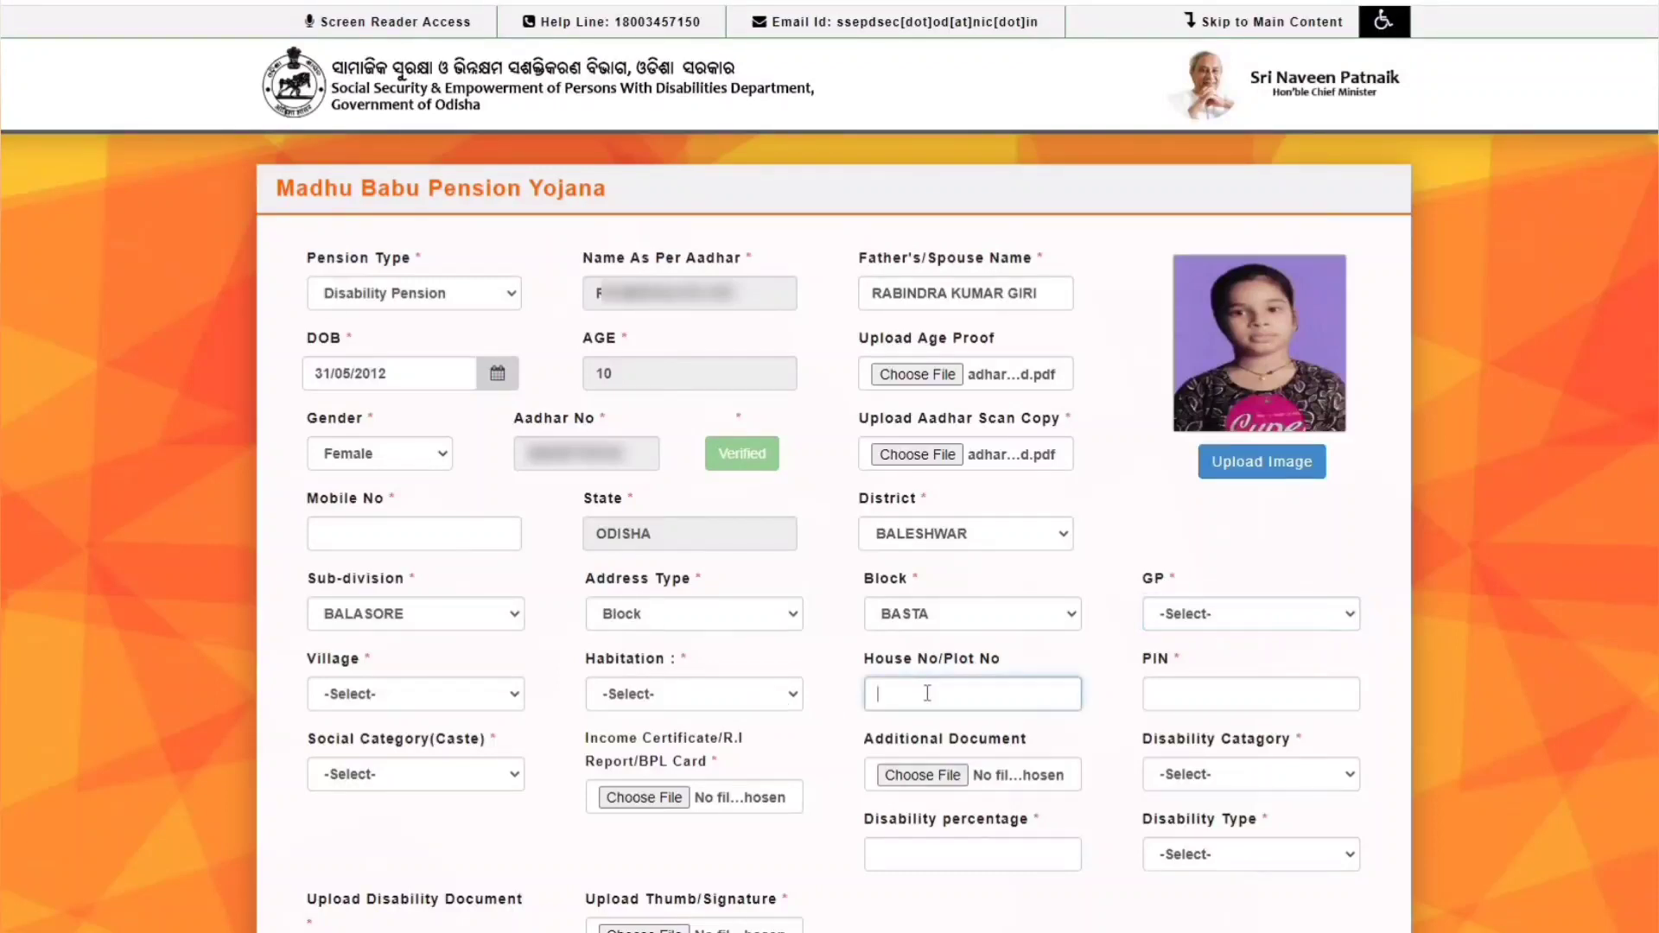
pyautogui.click(1191, 695)
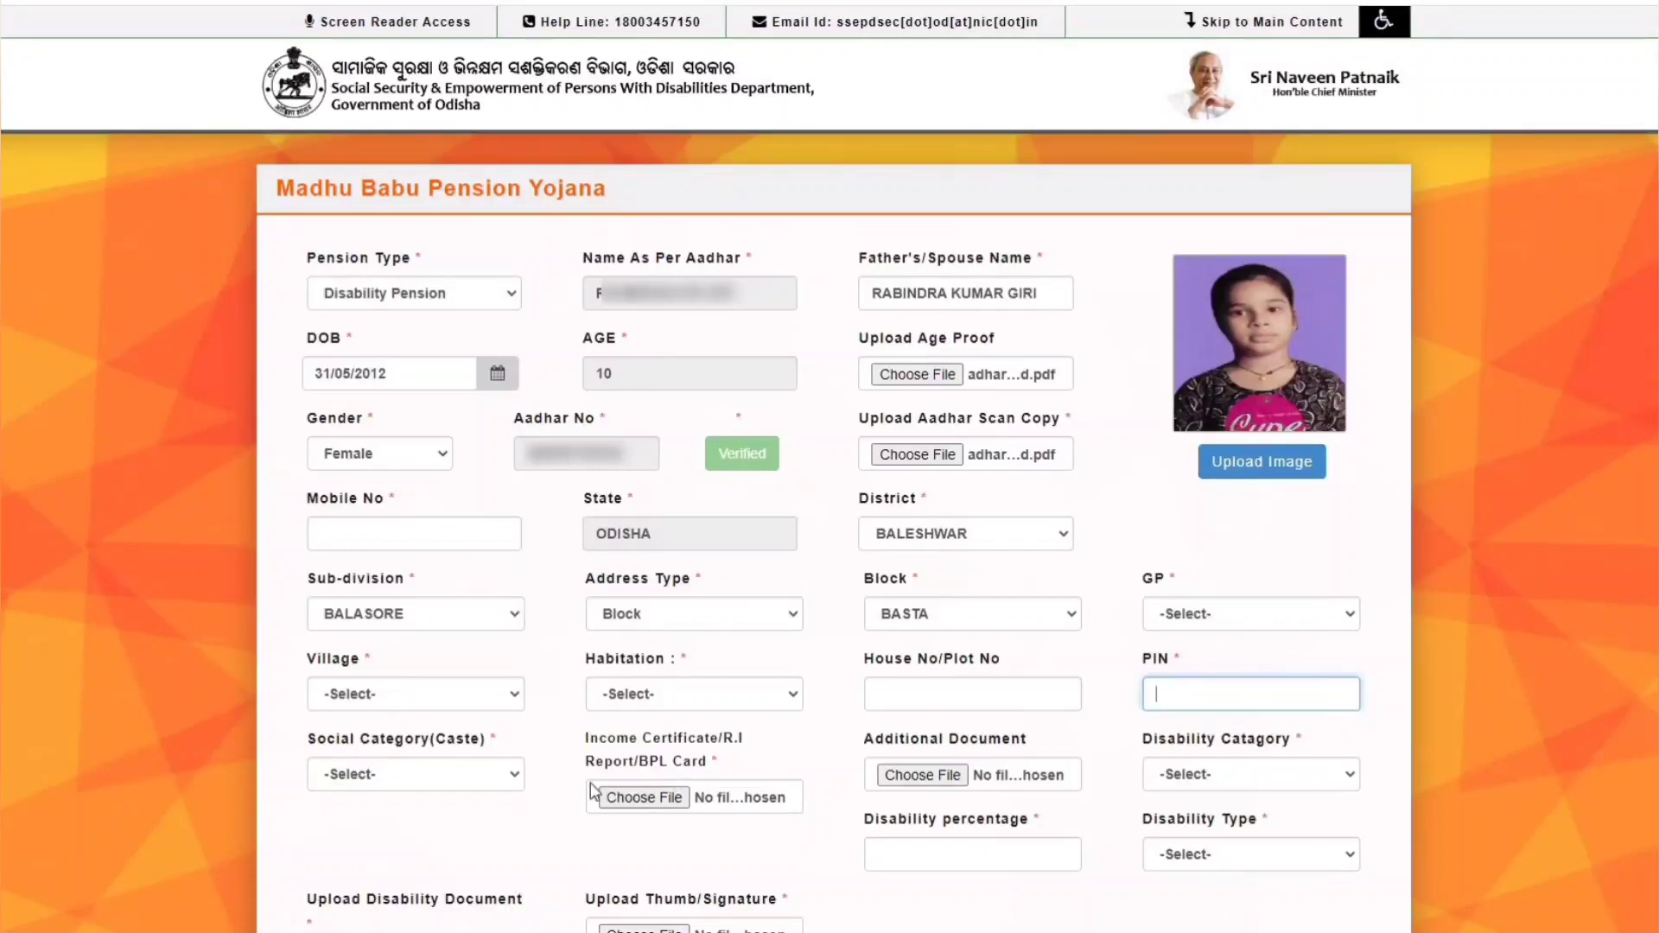
pyautogui.click(404, 781)
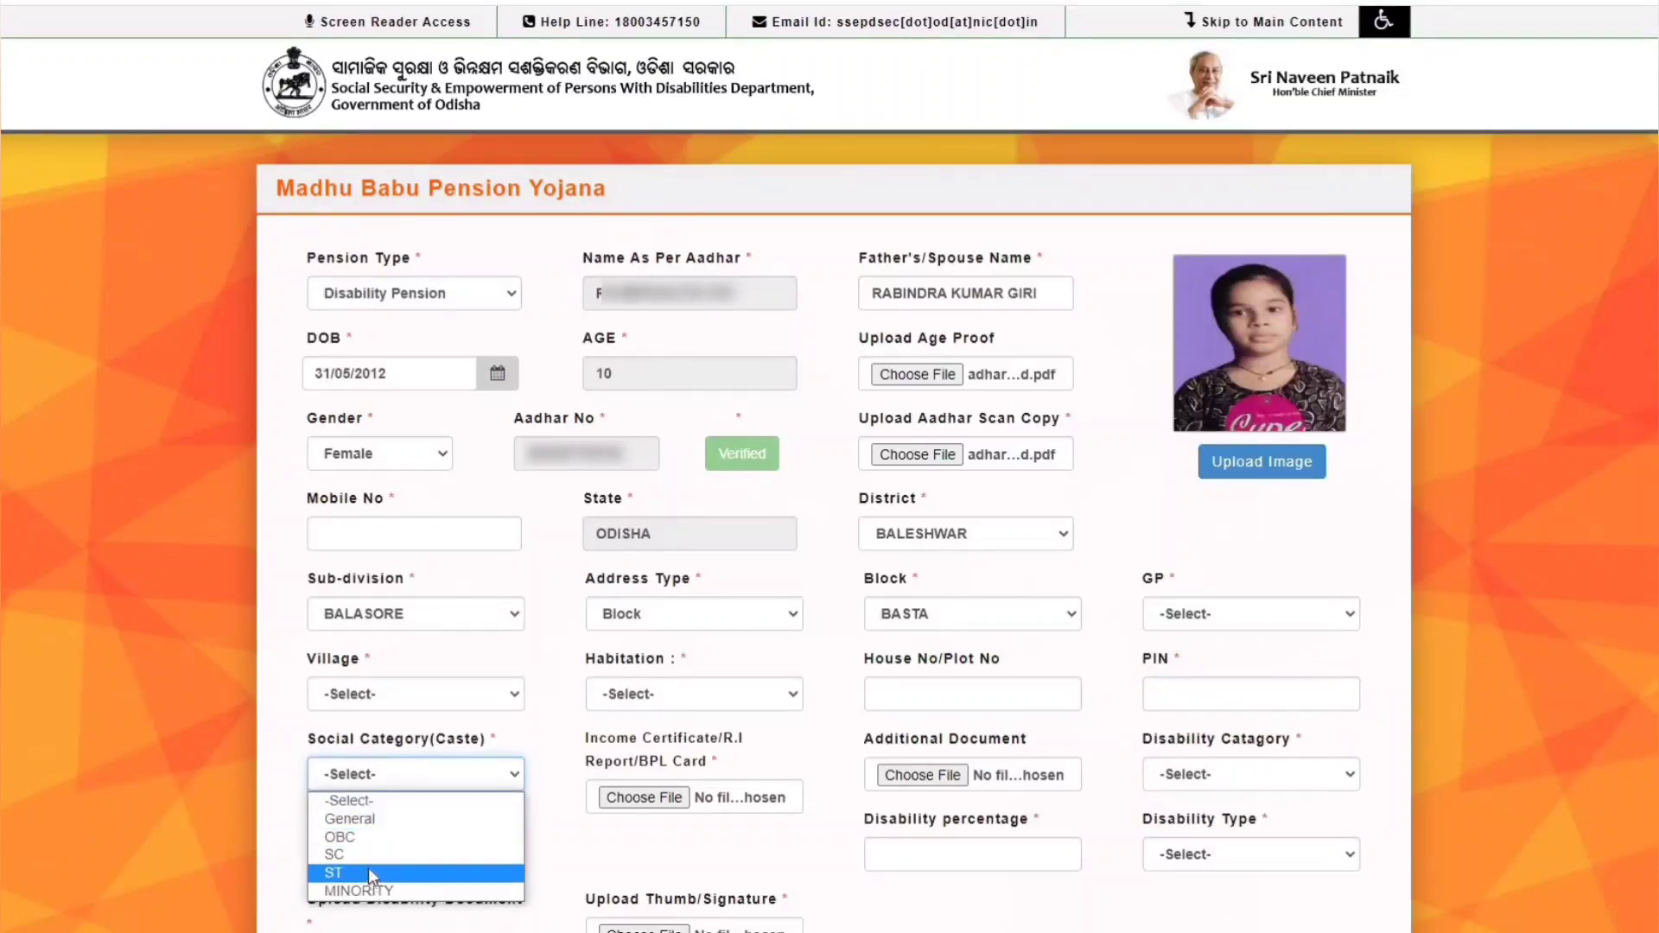
# - Set Social Category to General and attach the income certificate PDF
pyautogui.click(380, 819)
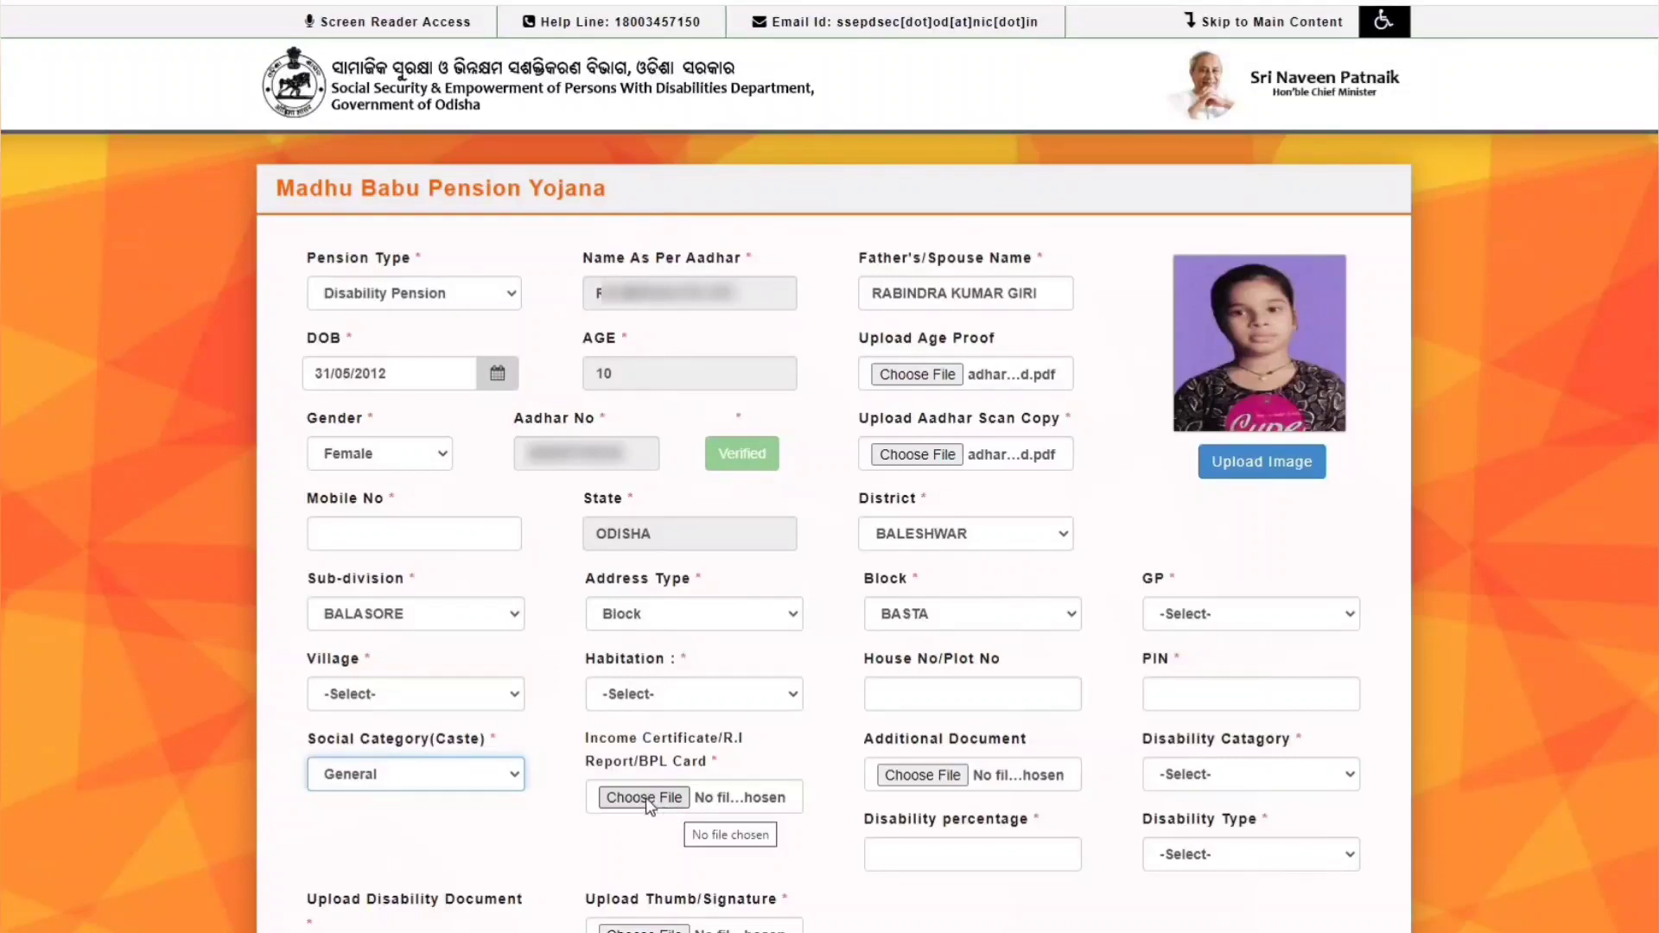
pyautogui.click(644, 800)
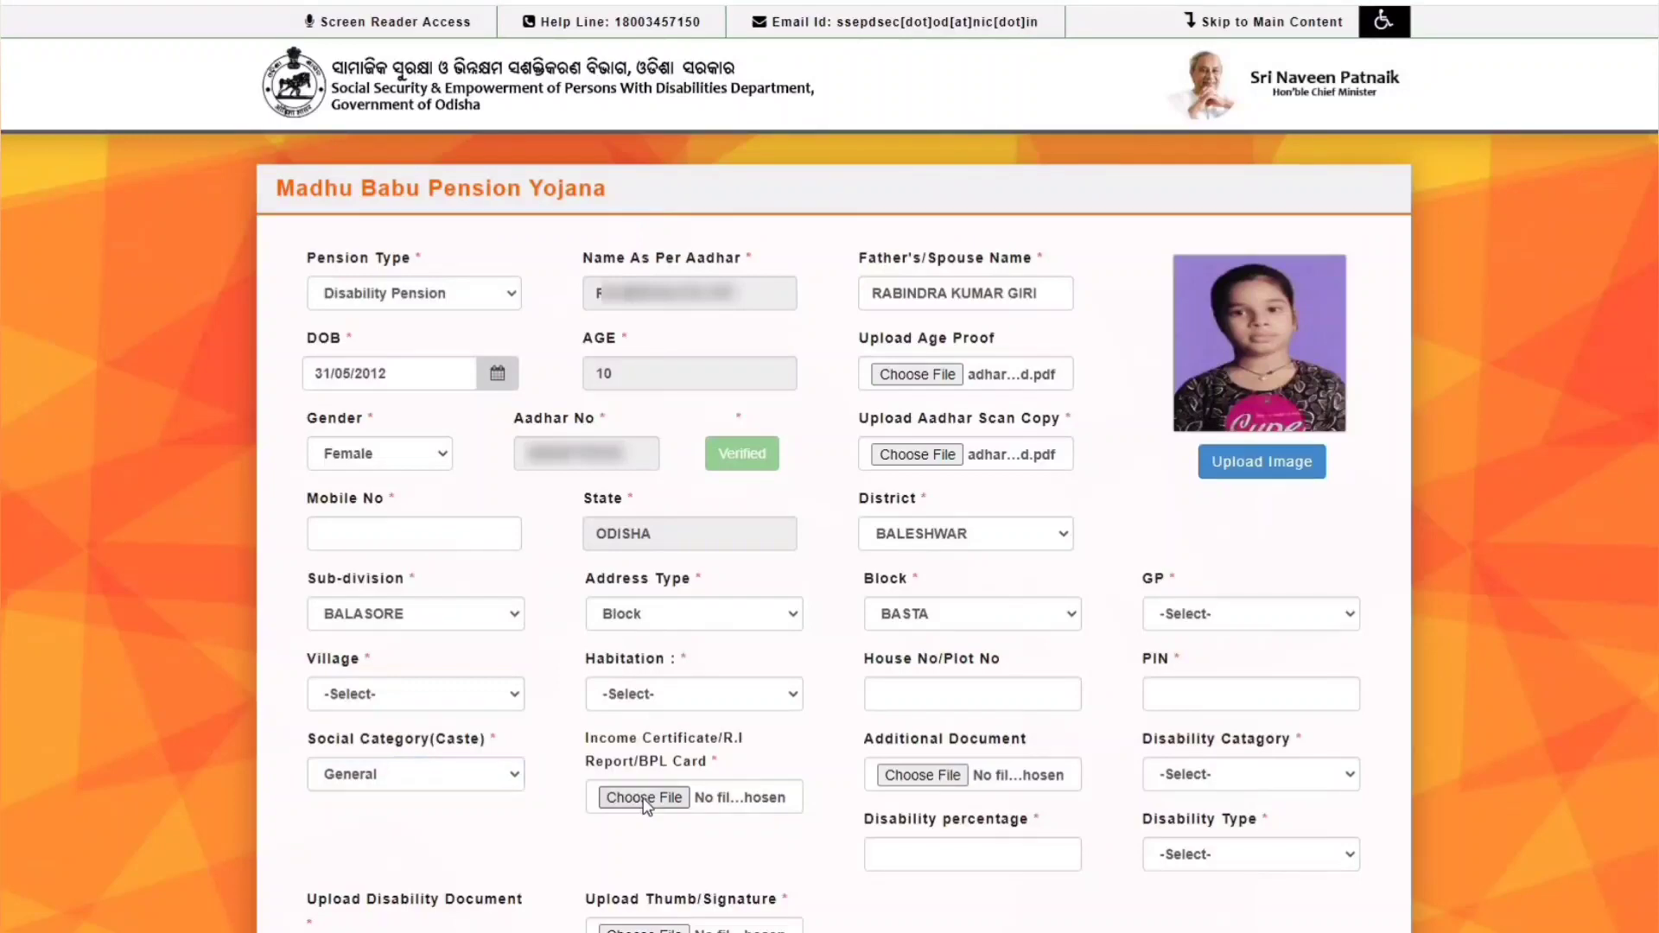
pyautogui.doubleClick(440, 99)
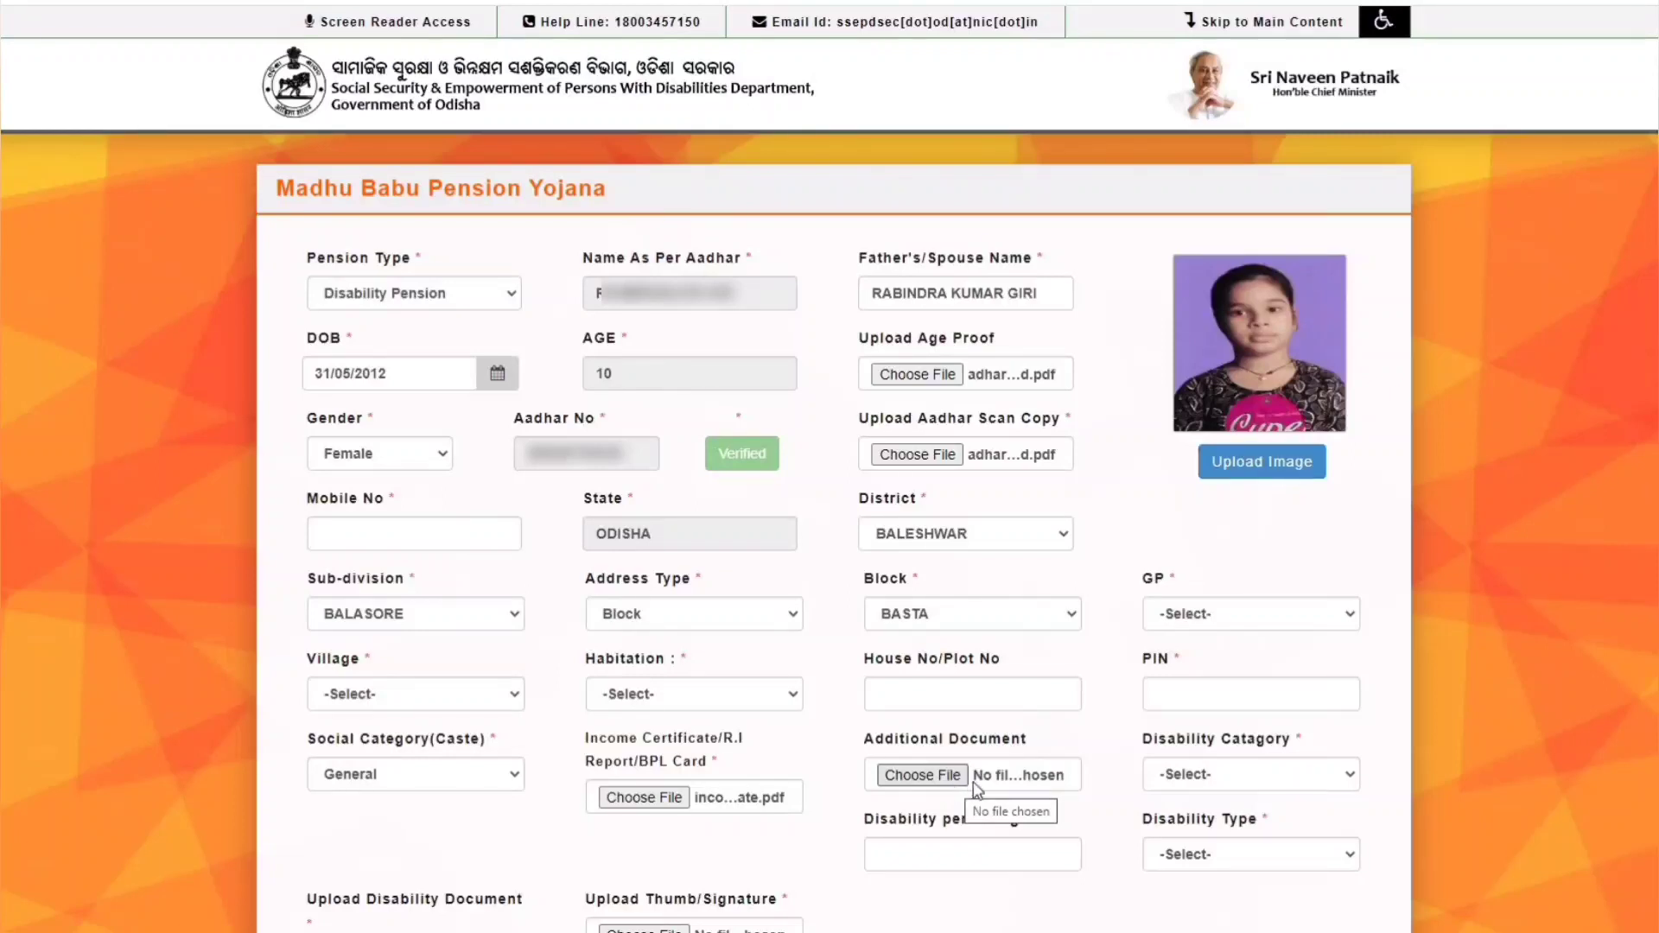
# - Choose Locomotor Disability, enter 60 percent, and select Permanate as disability type
pyautogui.click(1247, 777)
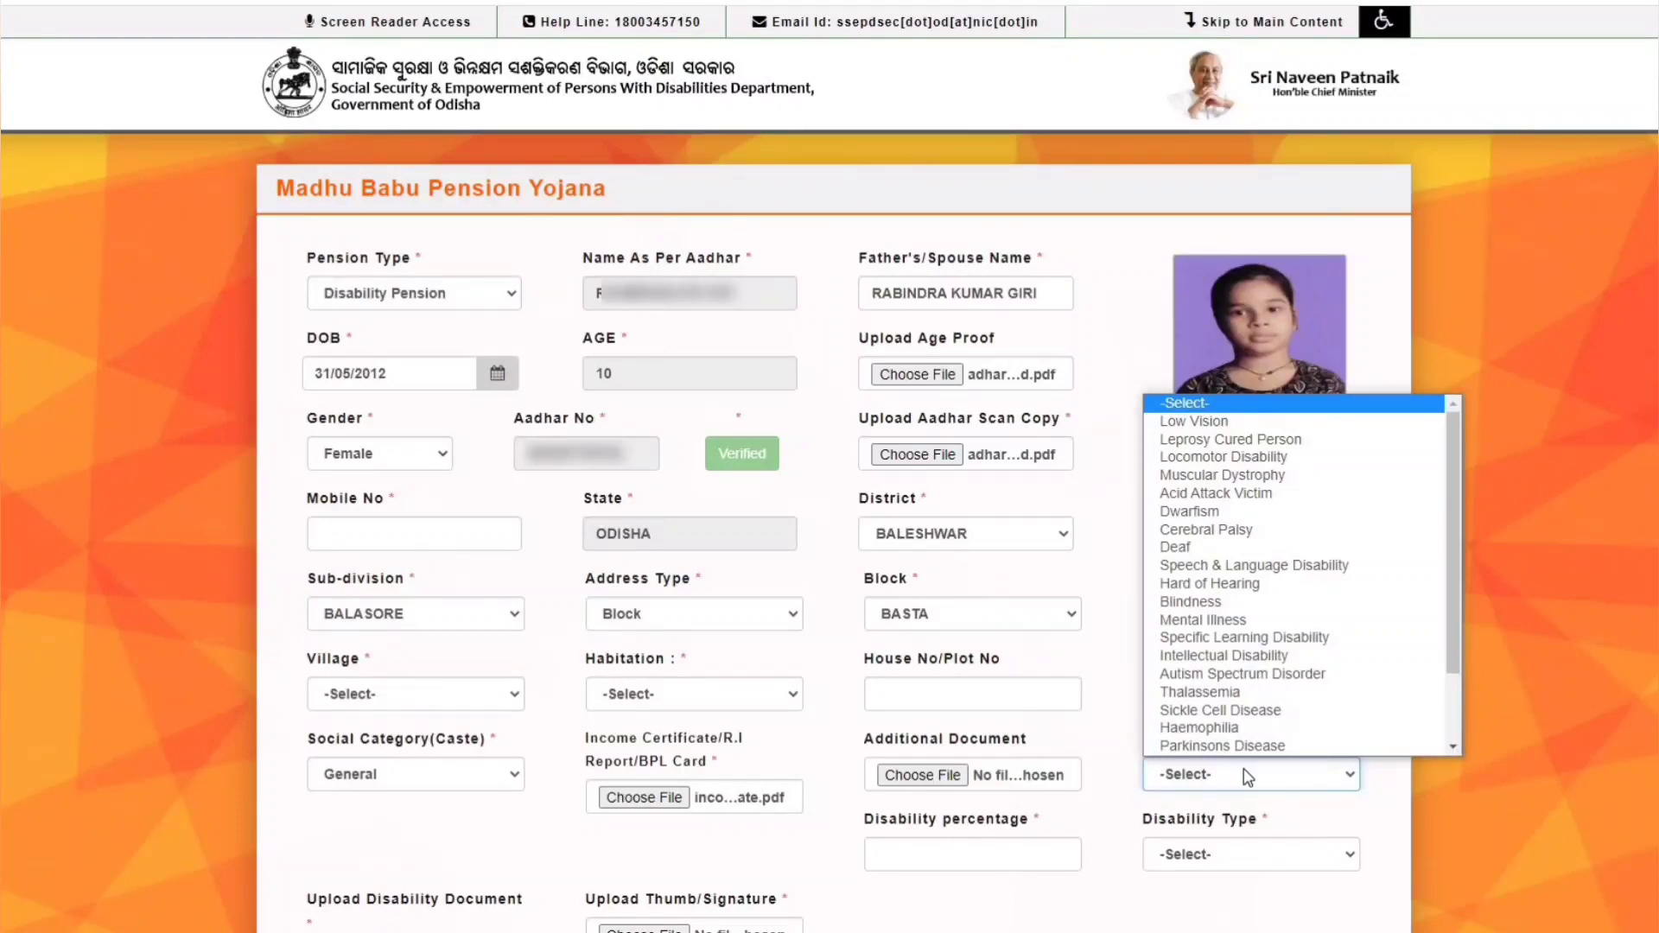
pyautogui.press('Down')
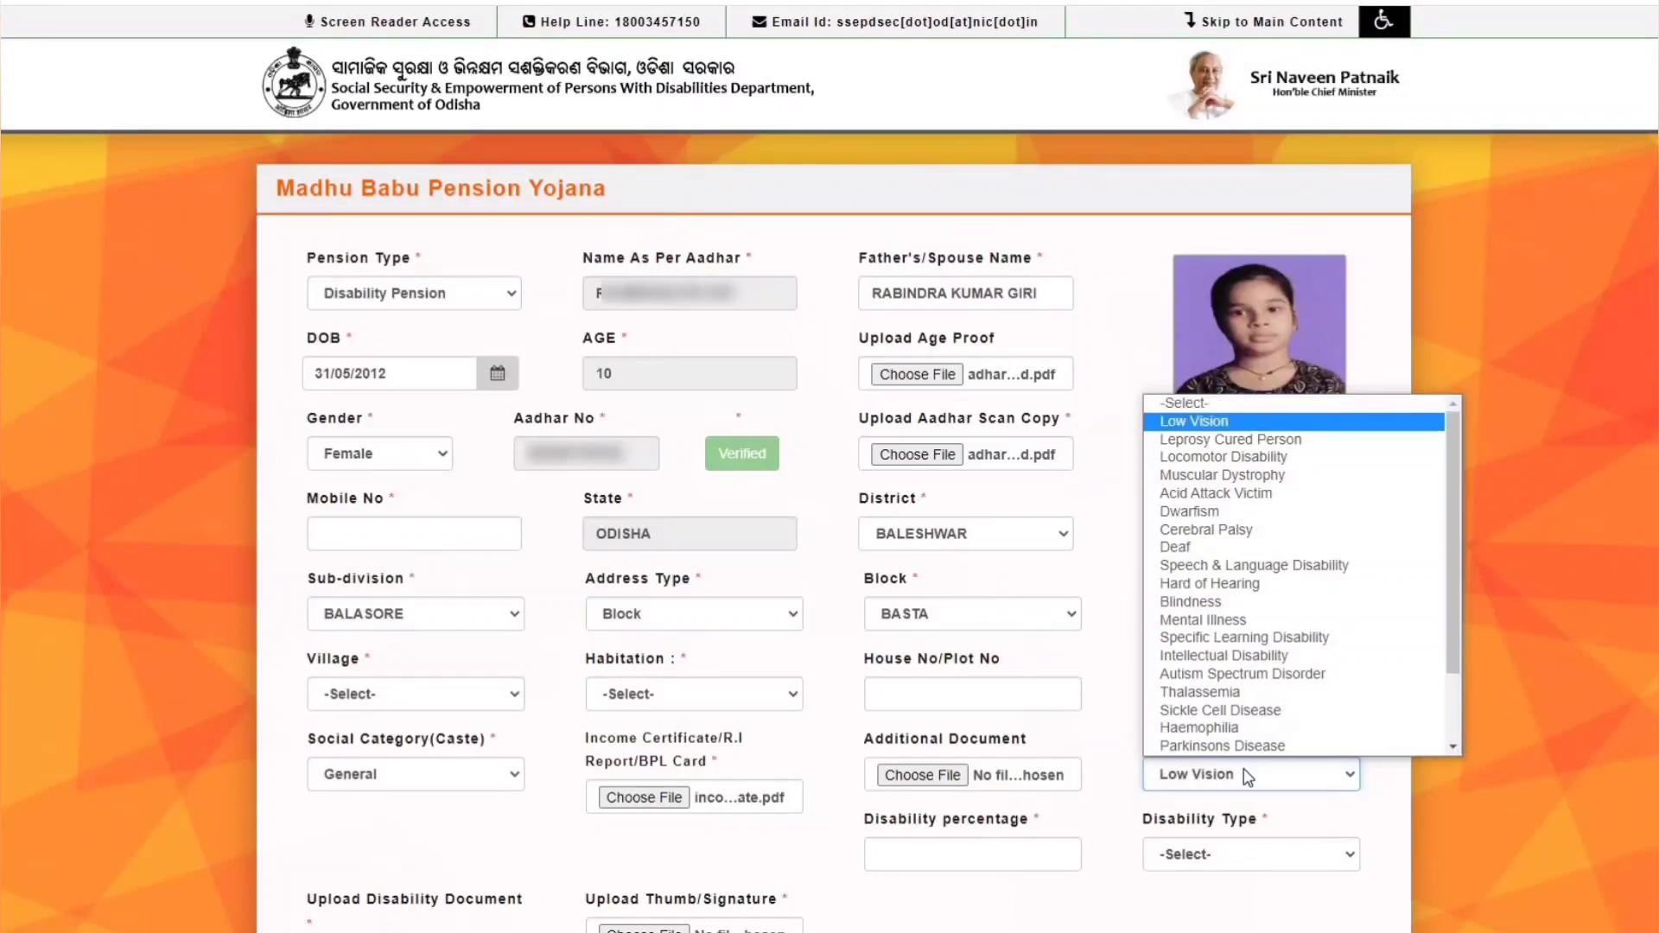
pyautogui.click(1224, 457)
pyautogui.click(921, 856)
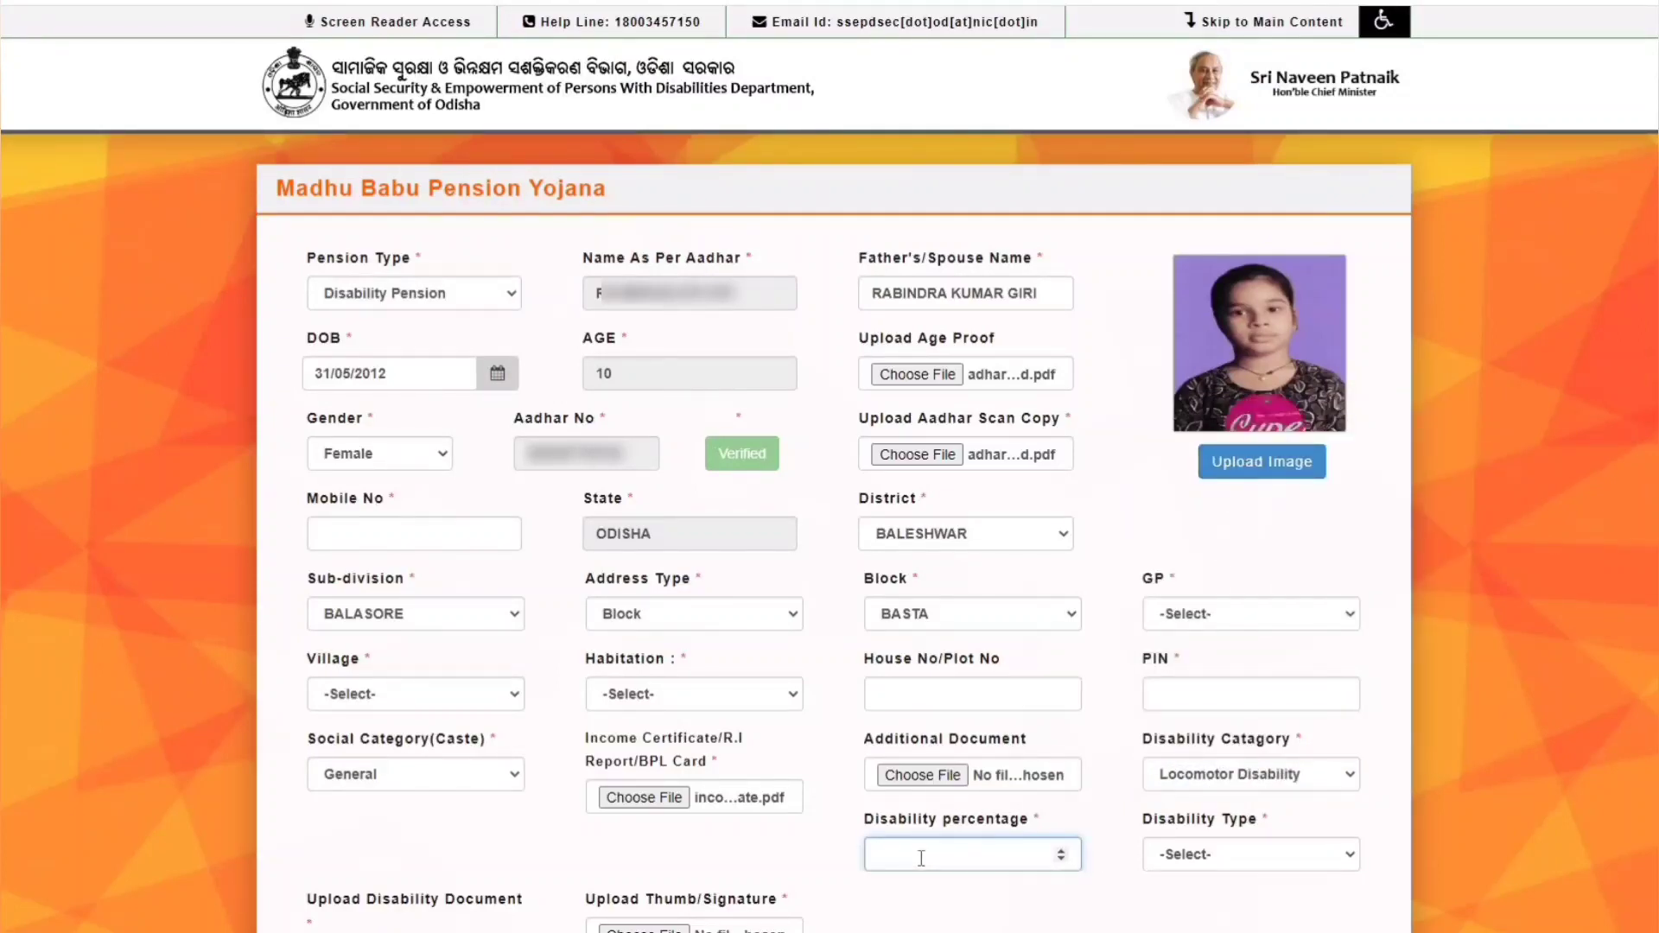
pyautogui.write('60')
pyautogui.click(1224, 856)
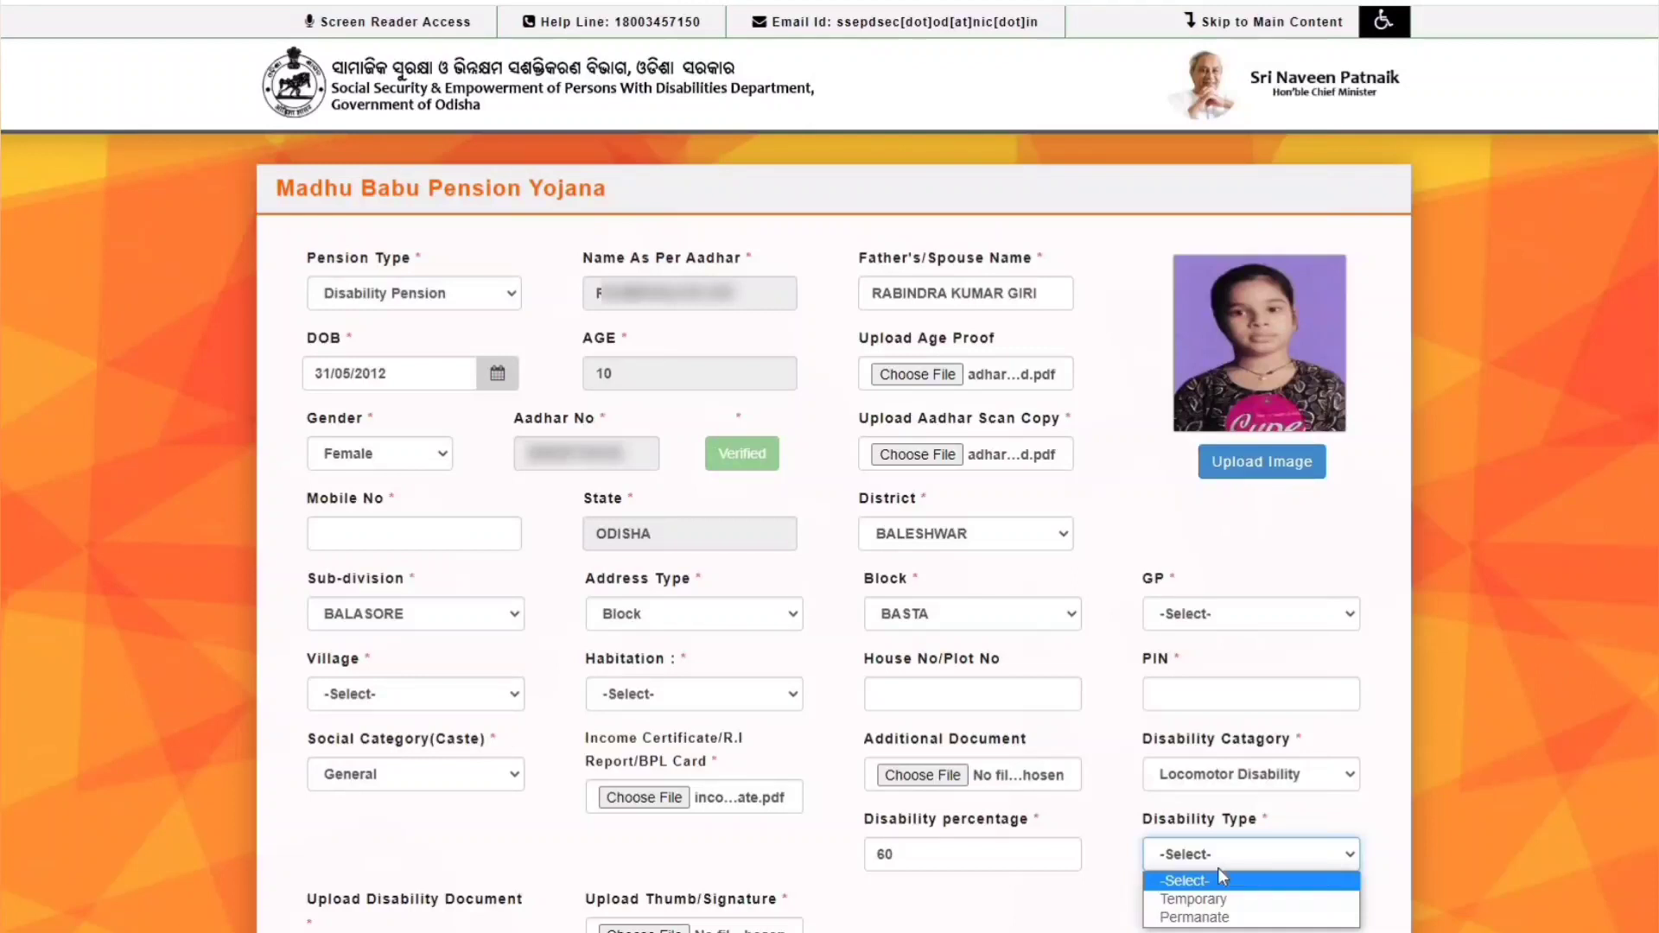
pyautogui.click(1216, 916)
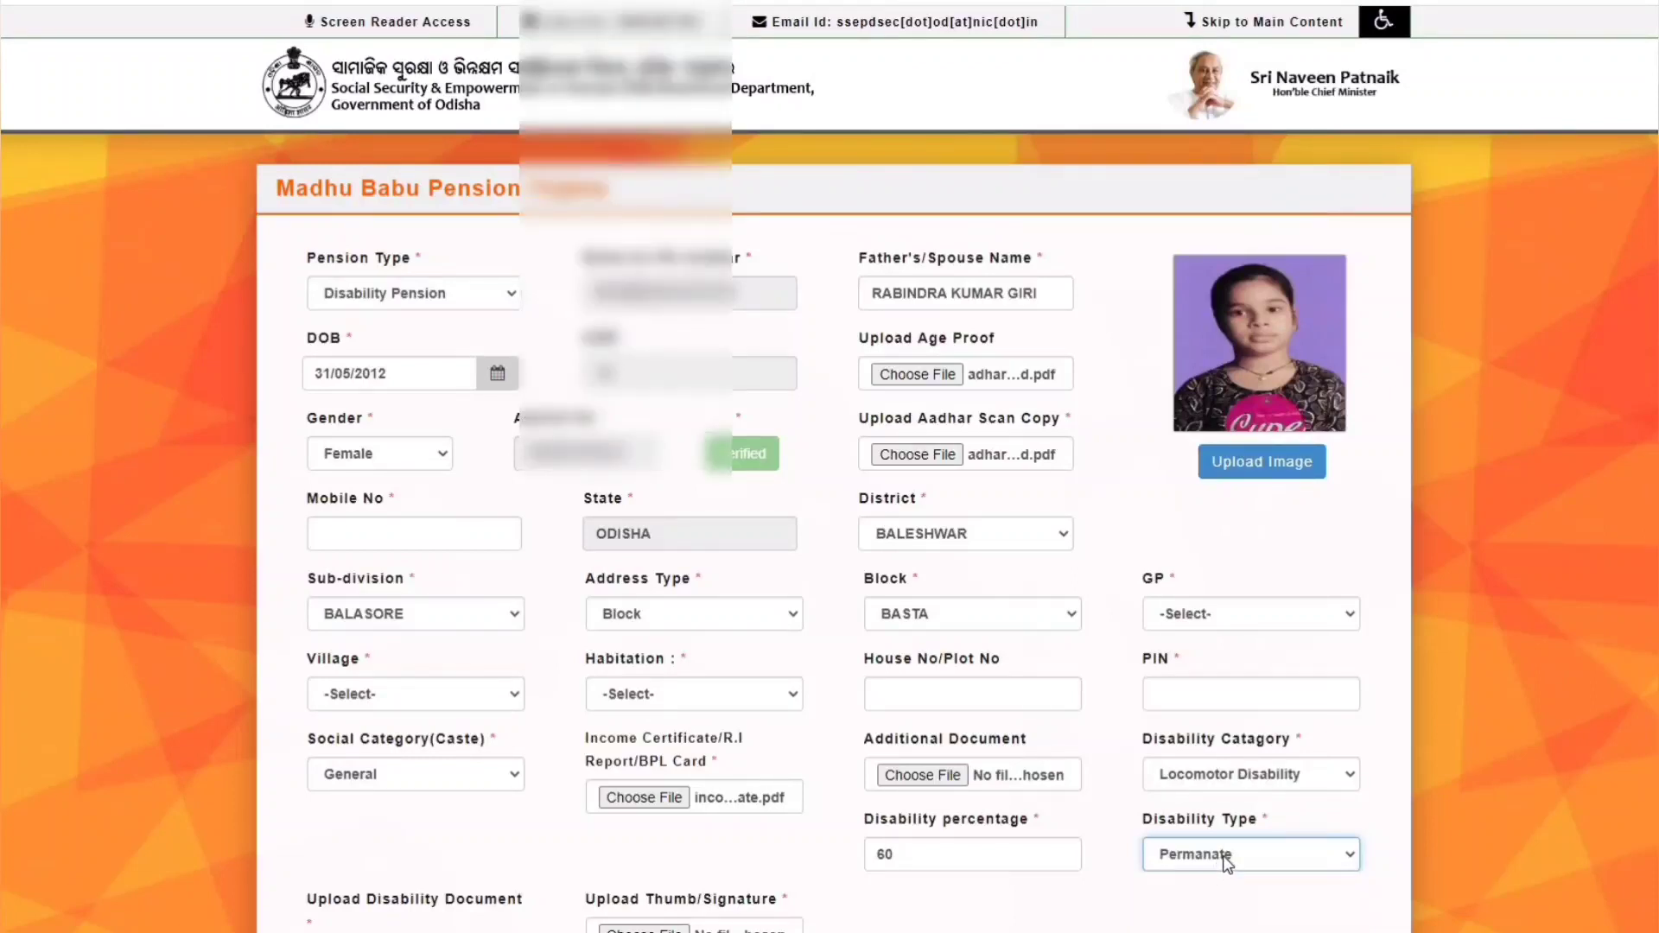
# - Attach the disability certificate PDF as disability document and SIGN image as thumb/signature
pyautogui.scroll(-9, 1227, 857)
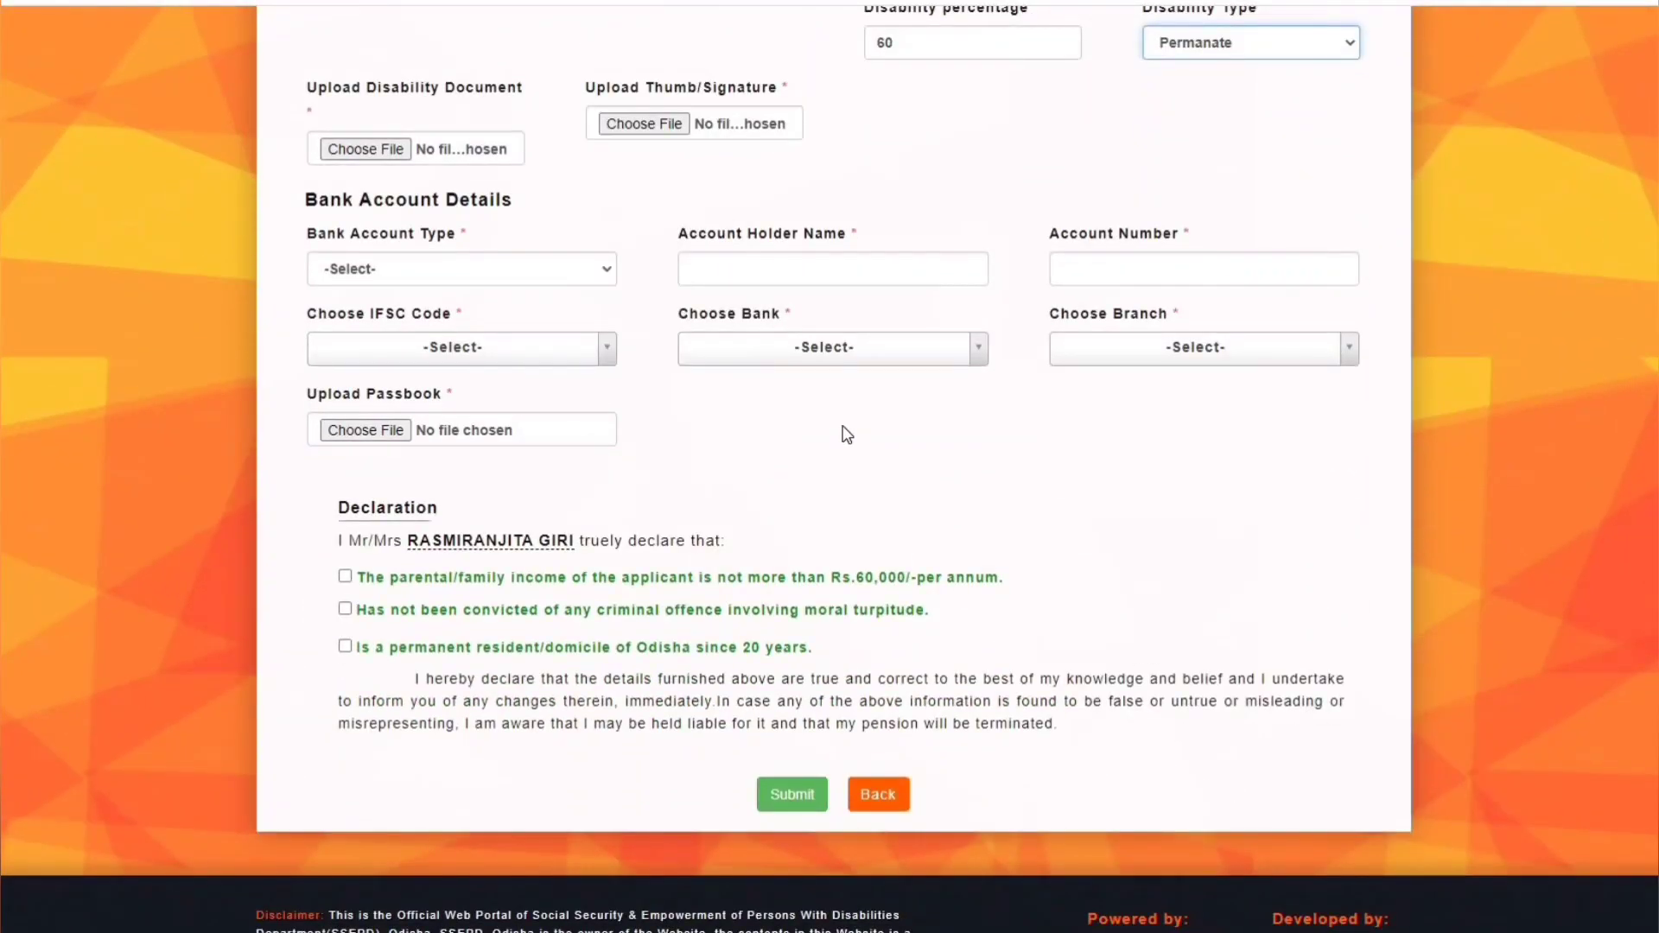
pyautogui.click(366, 151)
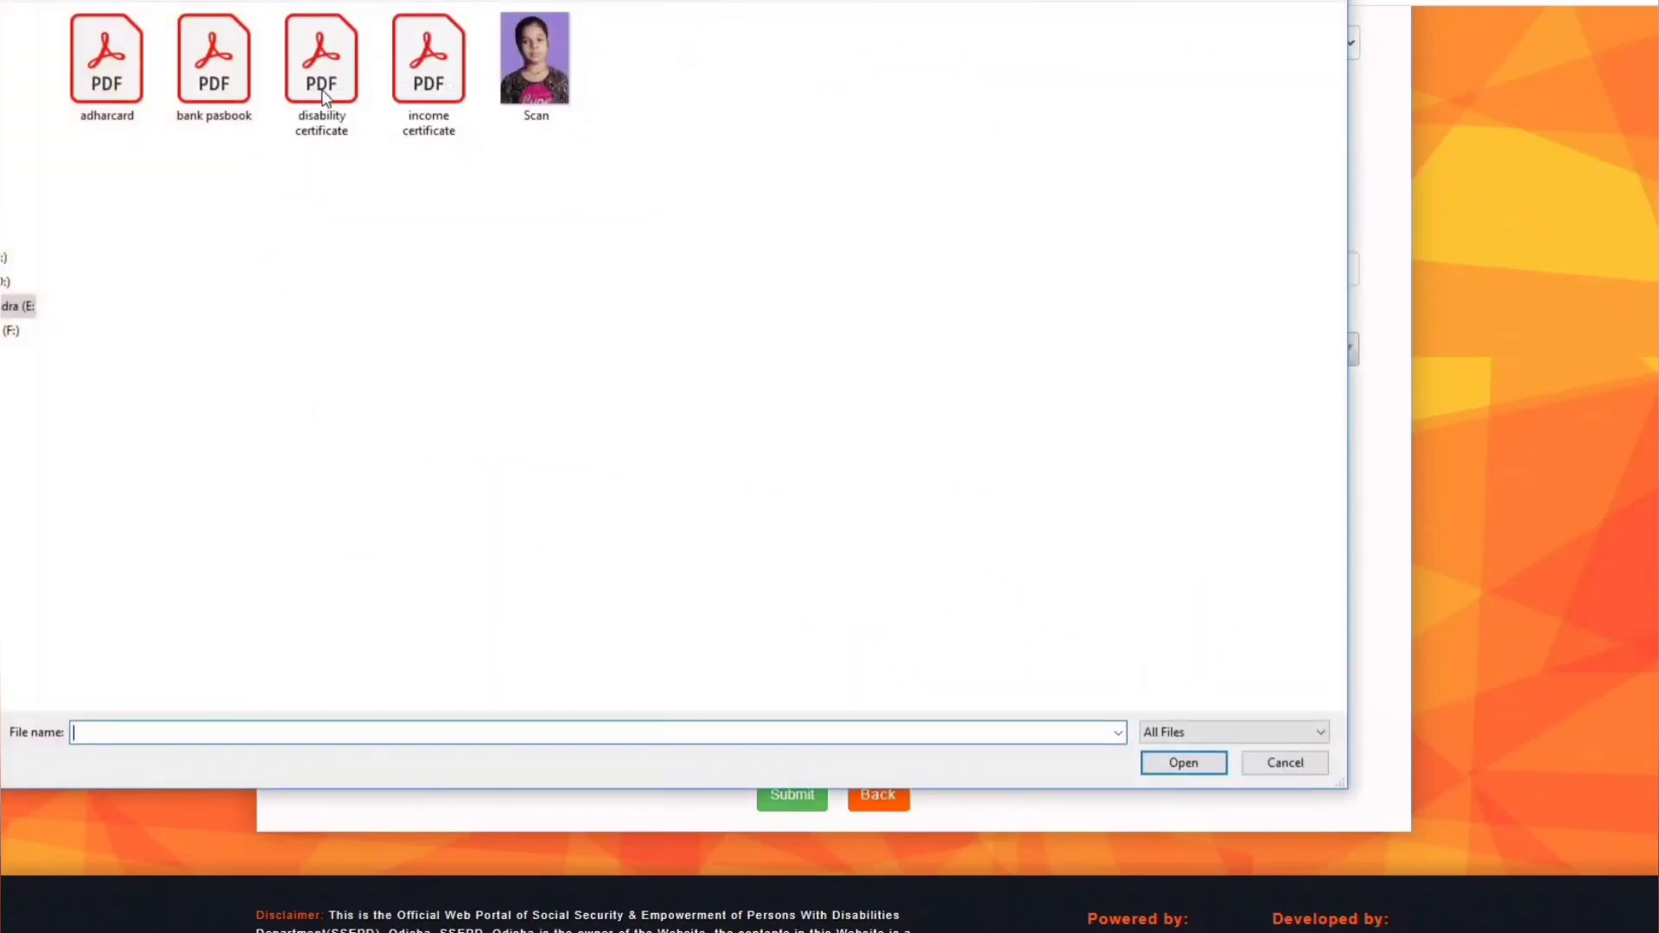
pyautogui.doubleClick(322, 65)
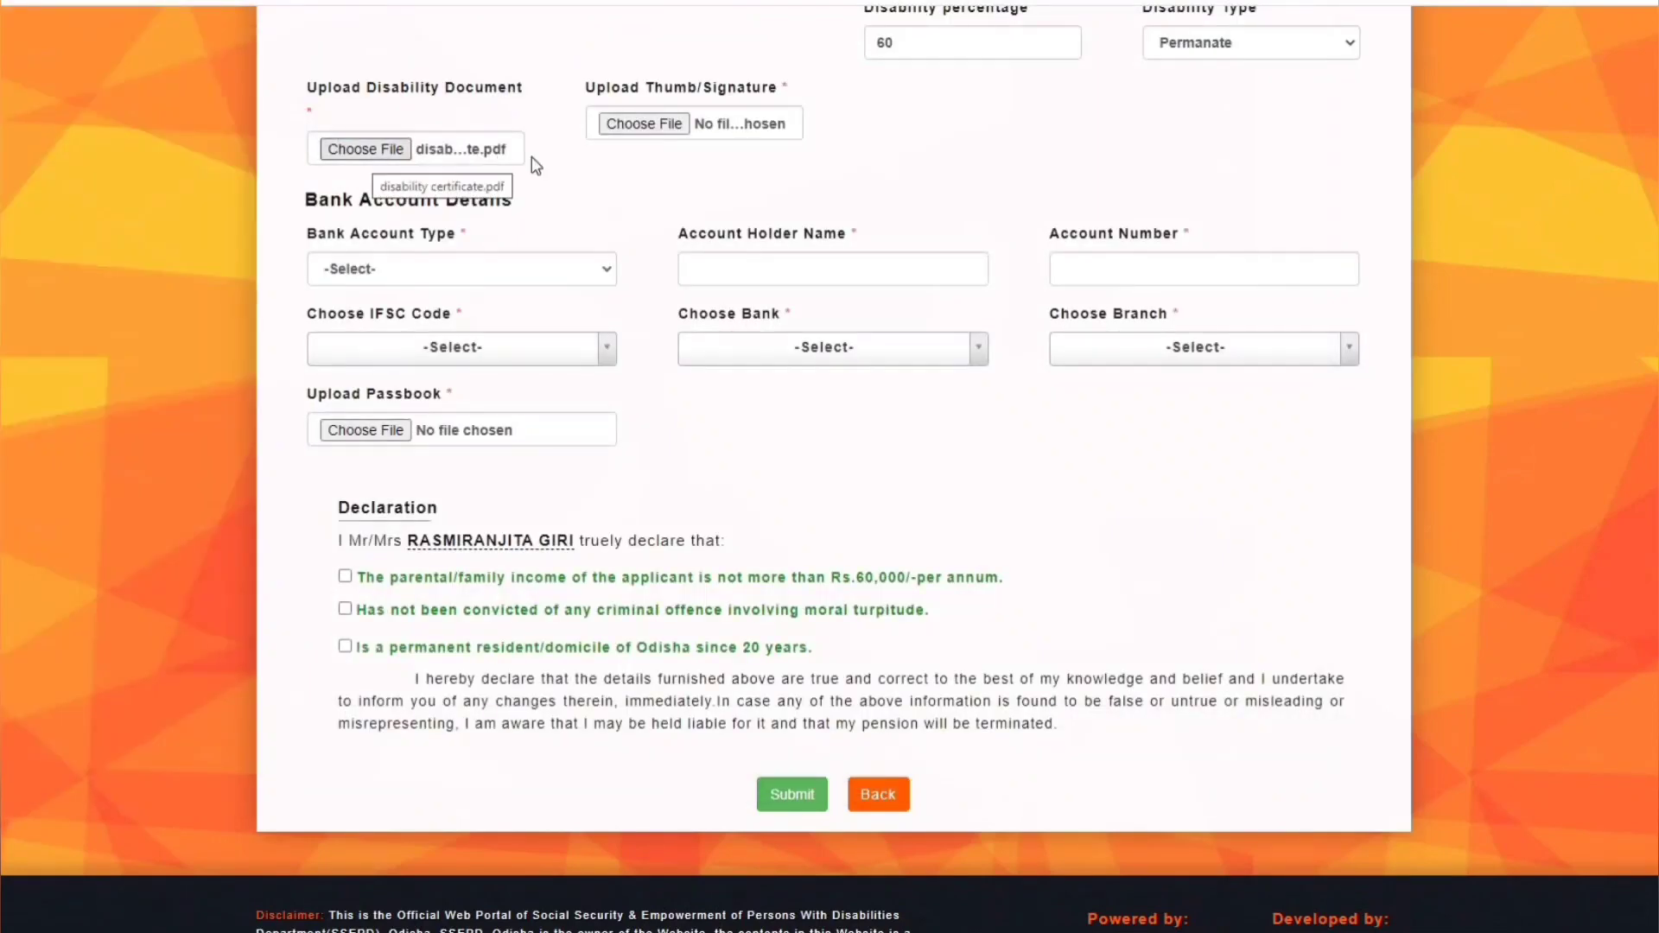
pyautogui.click(644, 124)
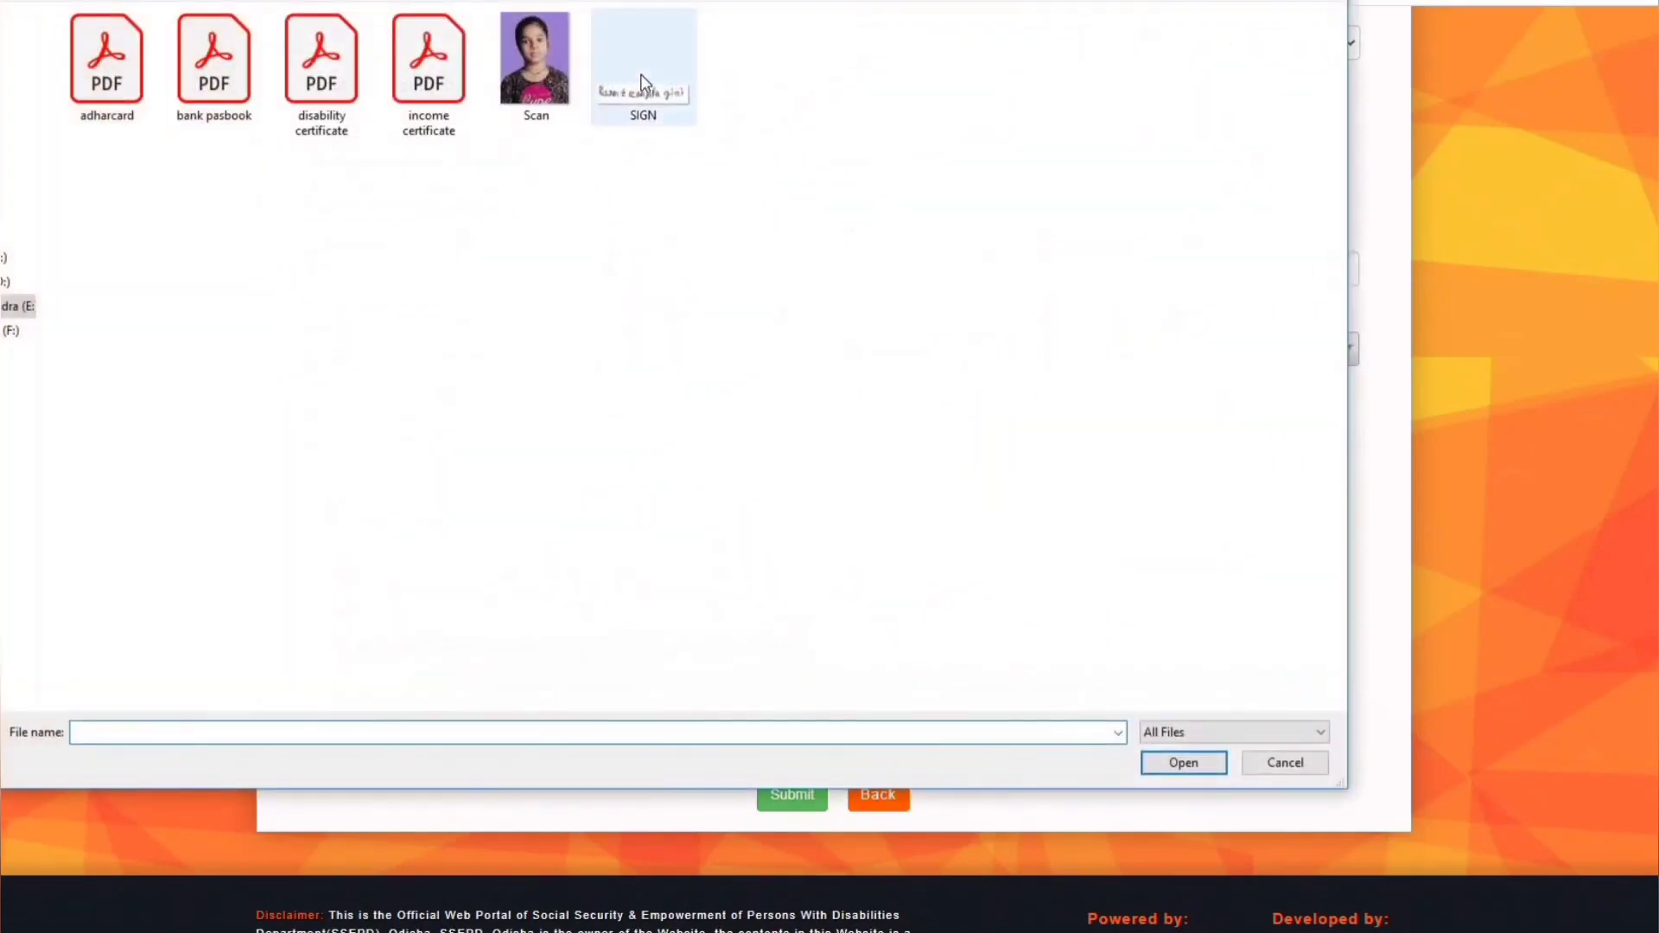
pyautogui.doubleClick(641, 81)
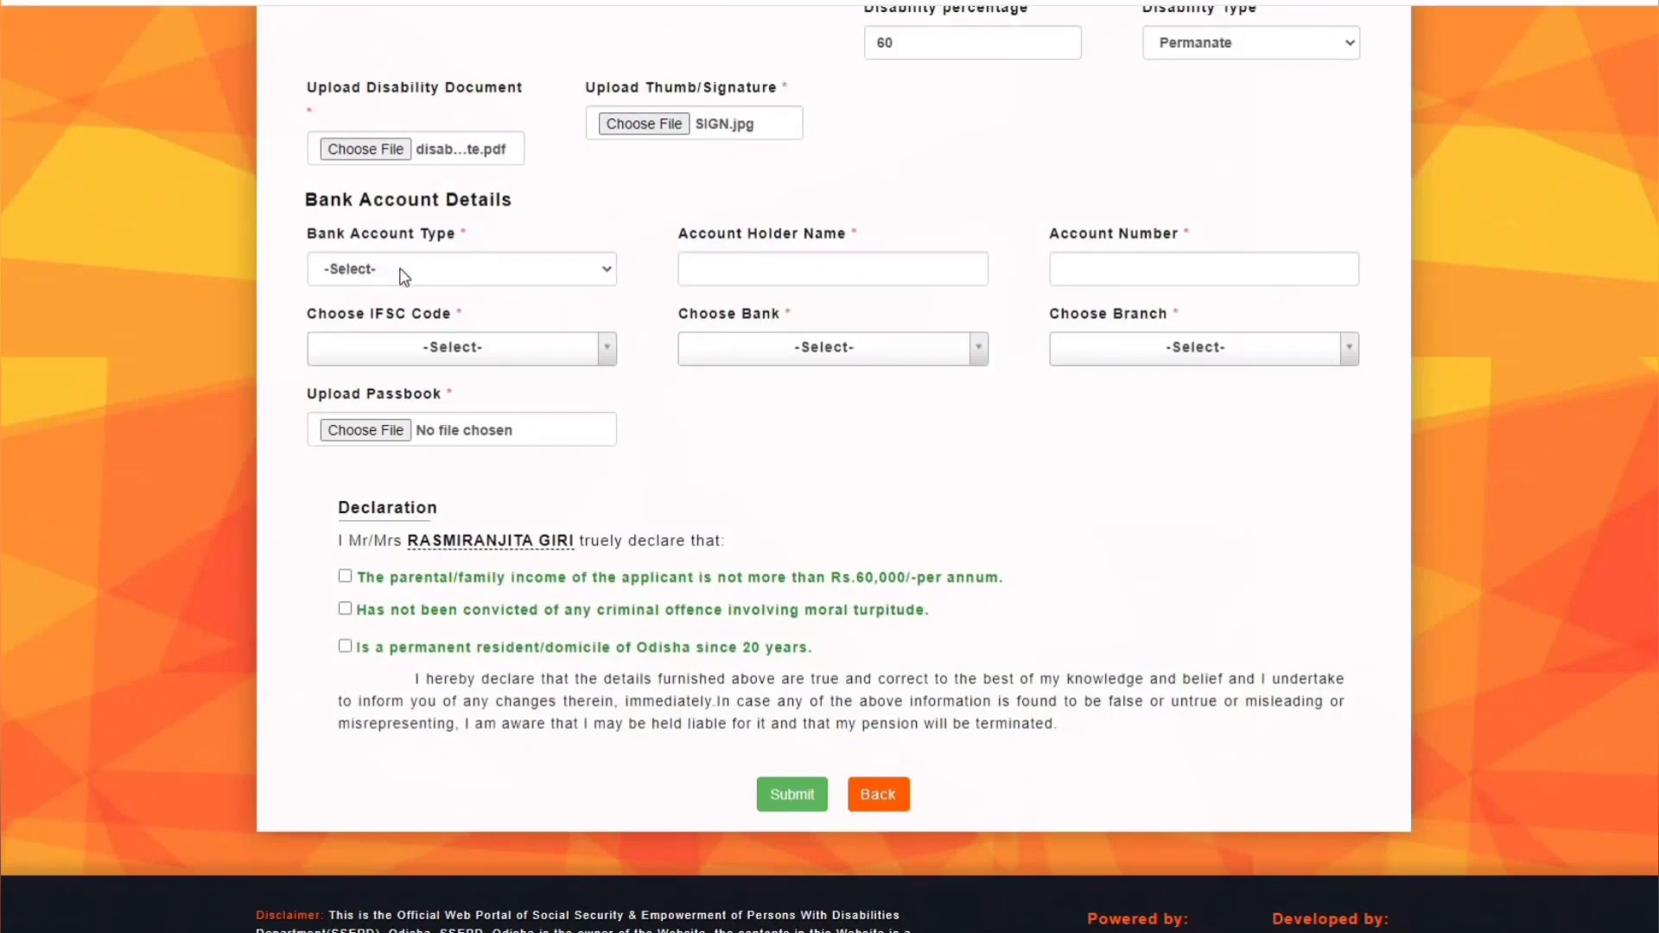
pyautogui.click(423, 270)
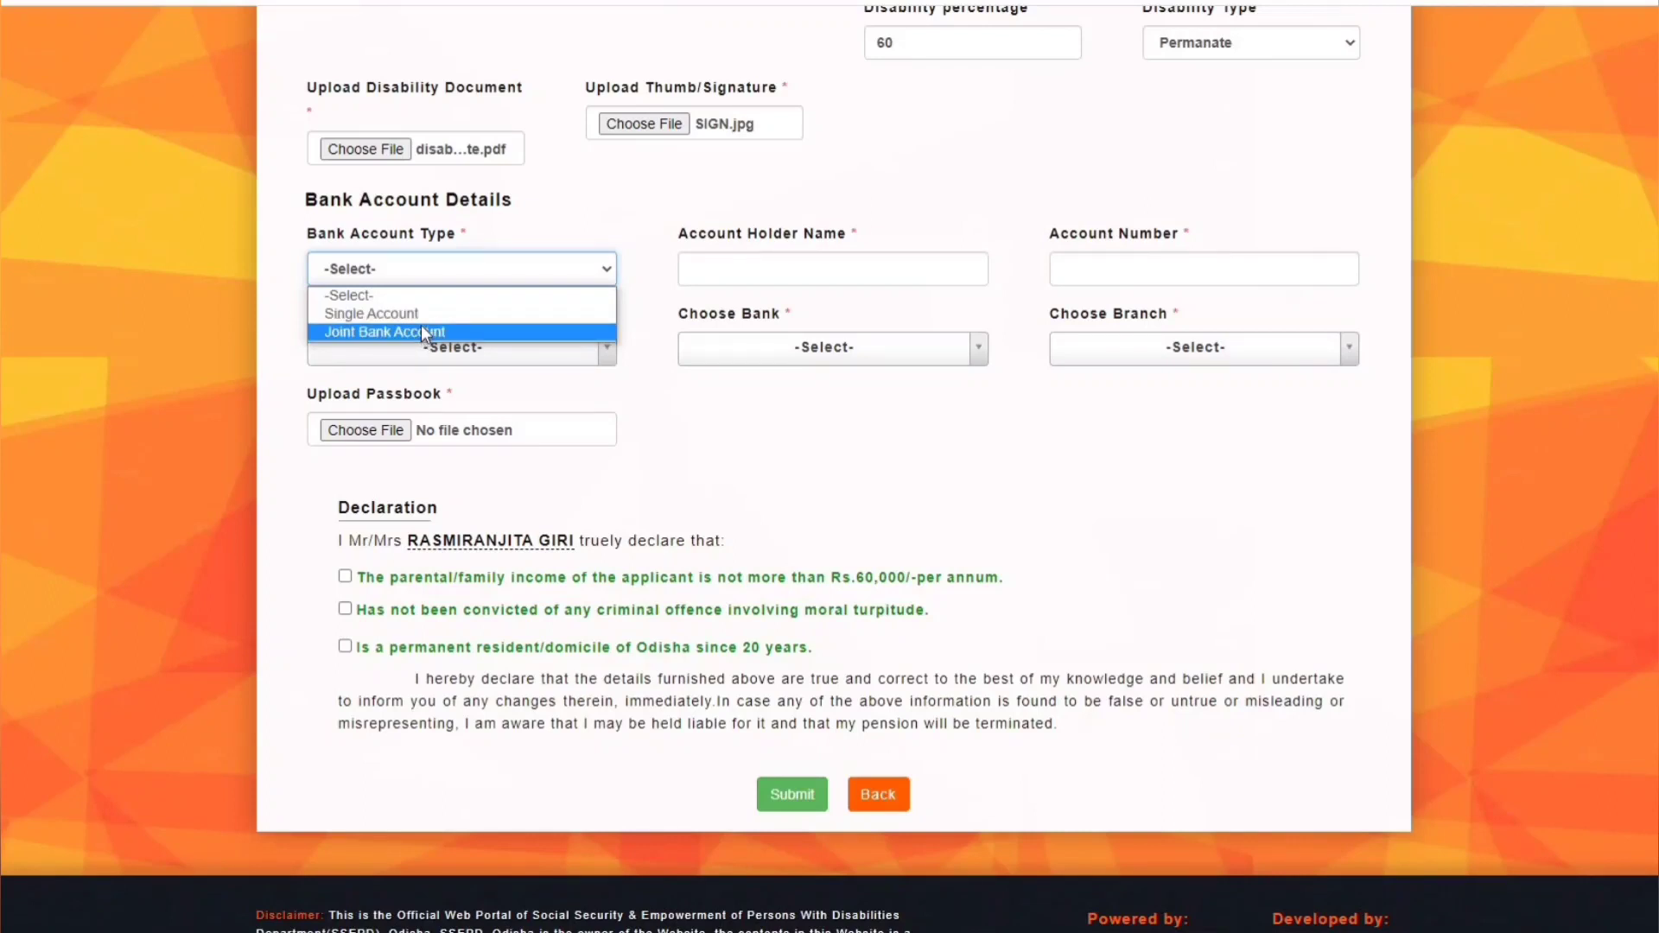
# - Set Single Account with IFSC AUBL0002496, AU SMALL FINANCE BANK LIMITED, BHUBANESWAR branch
pyautogui.click(421, 313)
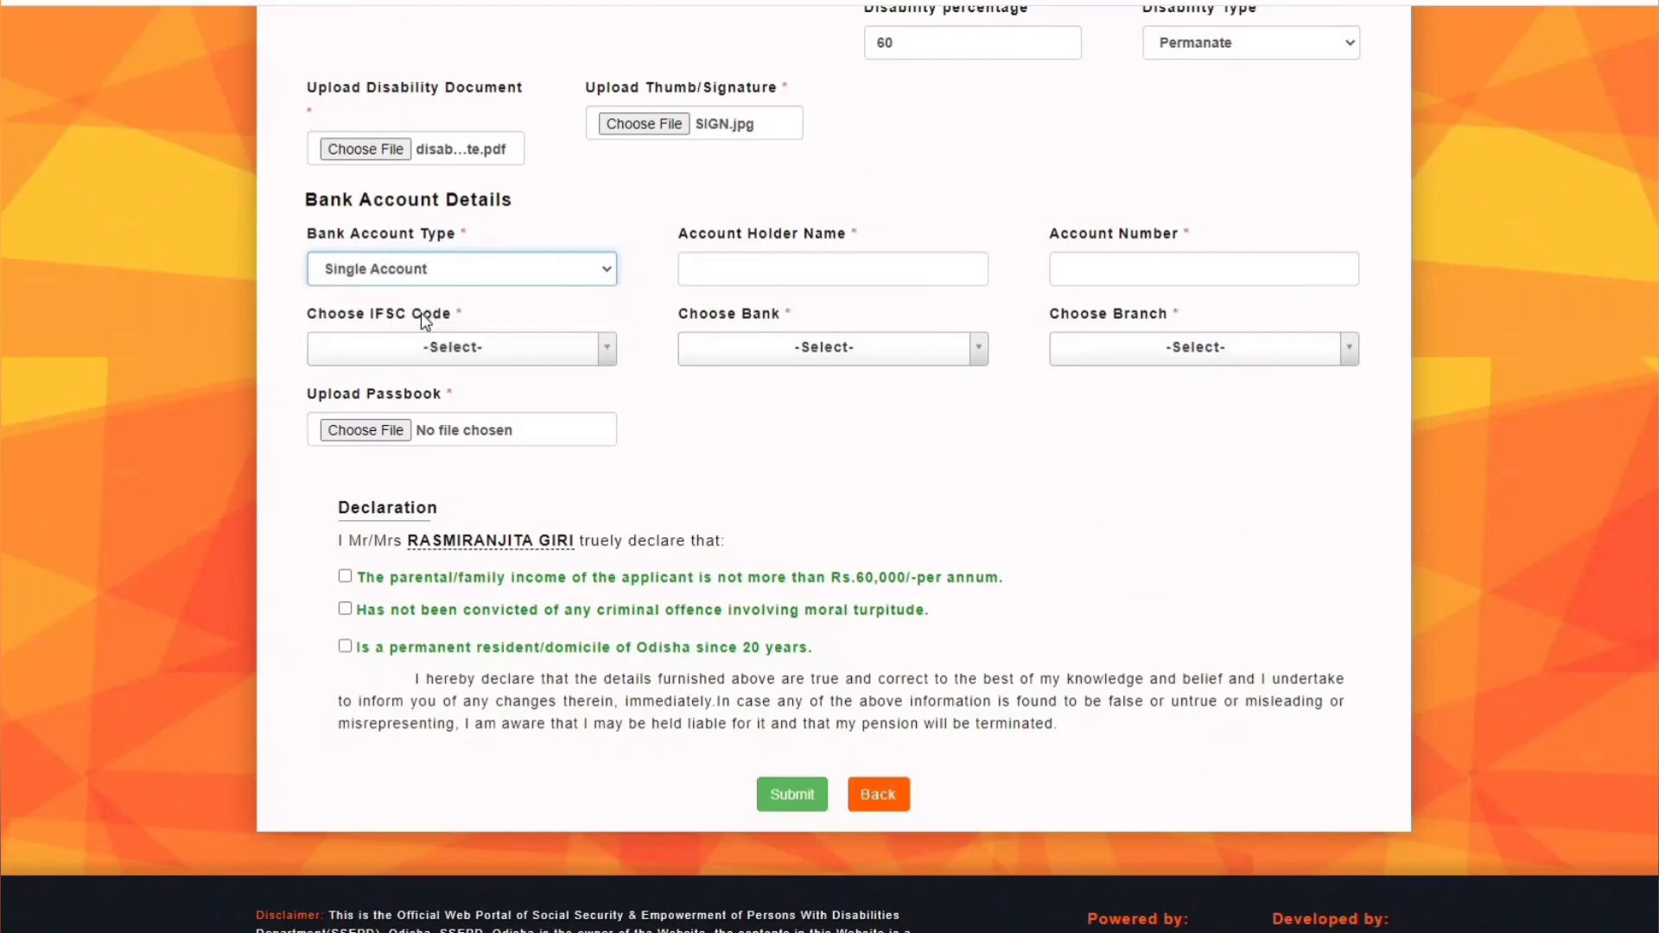
pyautogui.click(785, 271)
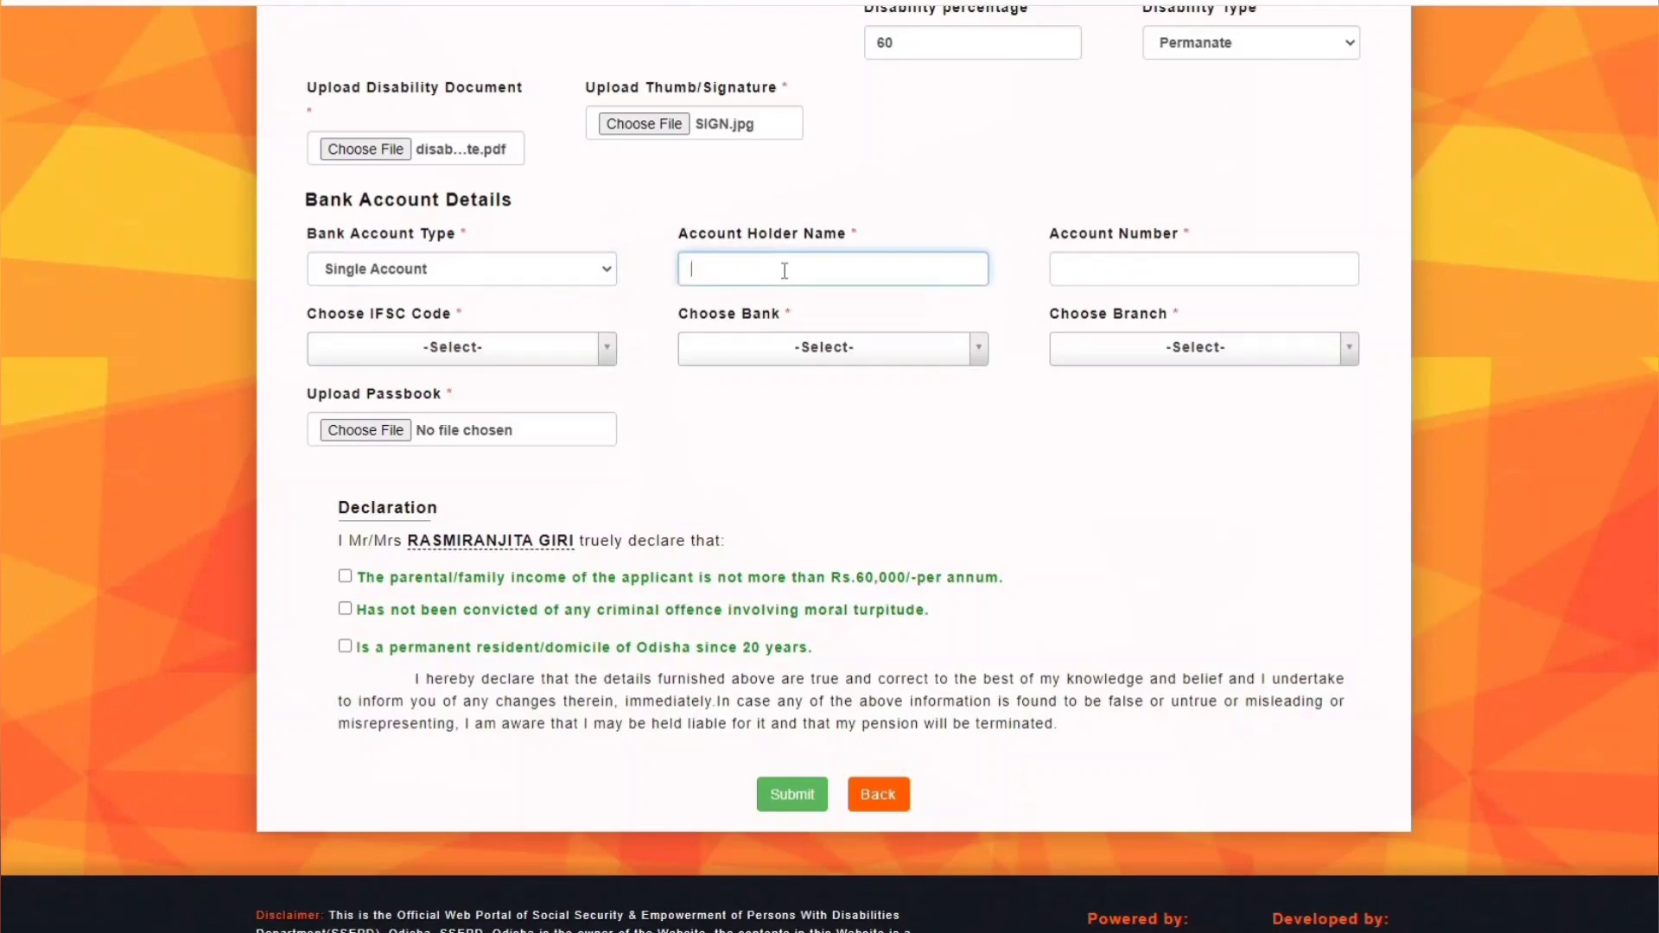
pyautogui.click(1158, 277)
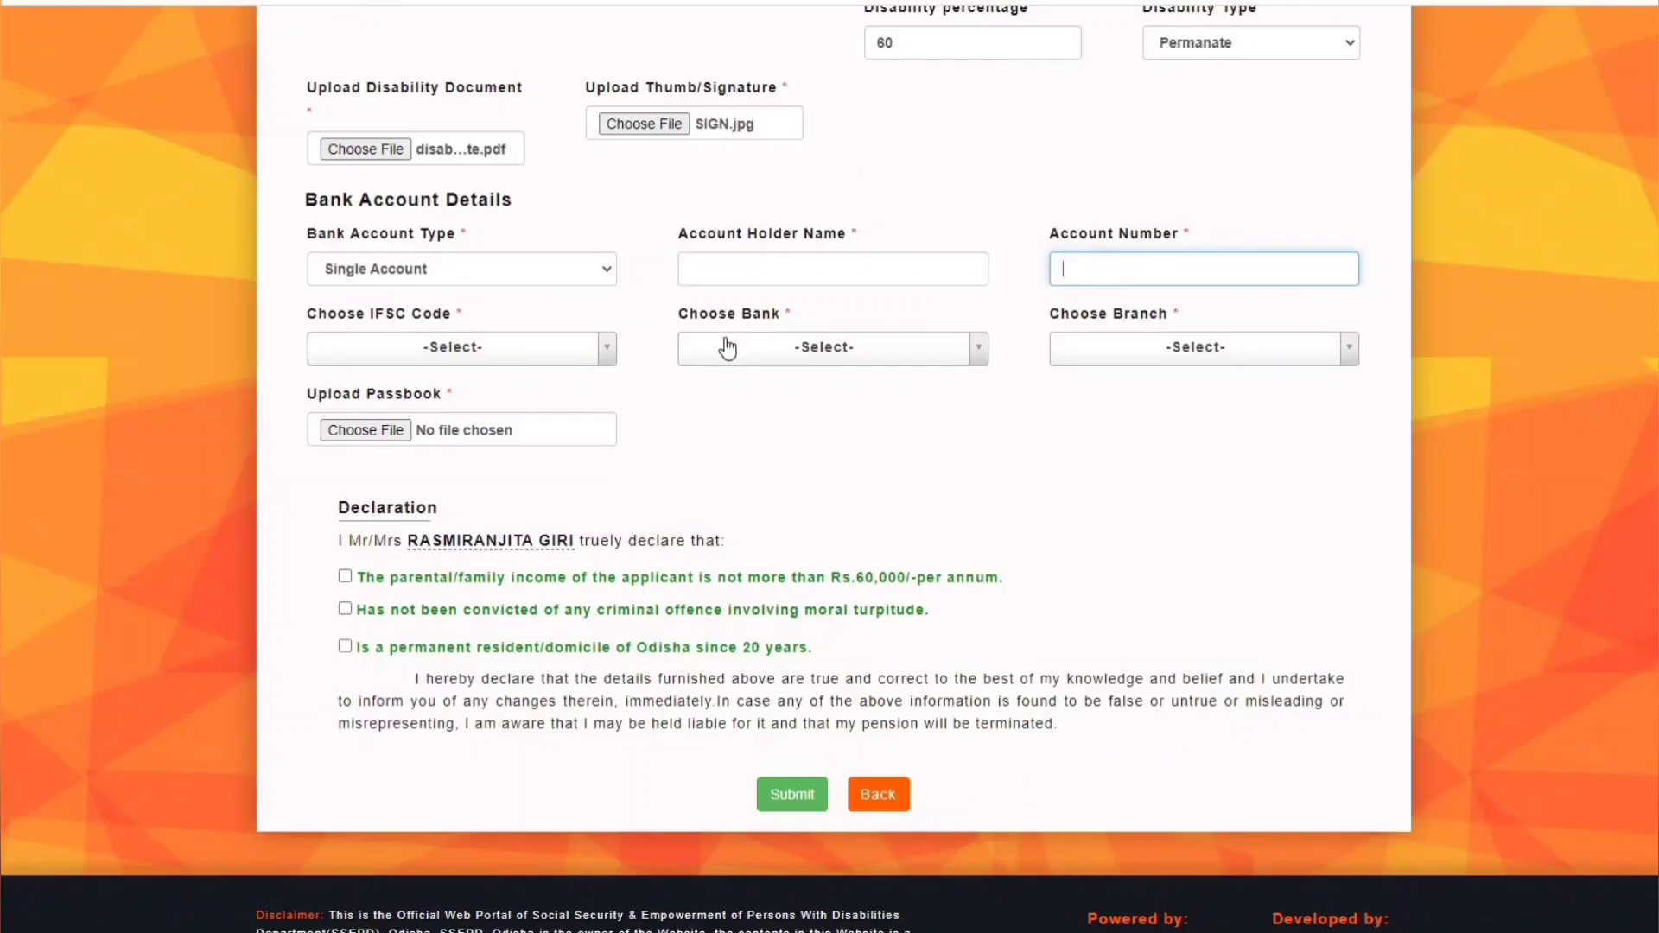
pyautogui.click(465, 354)
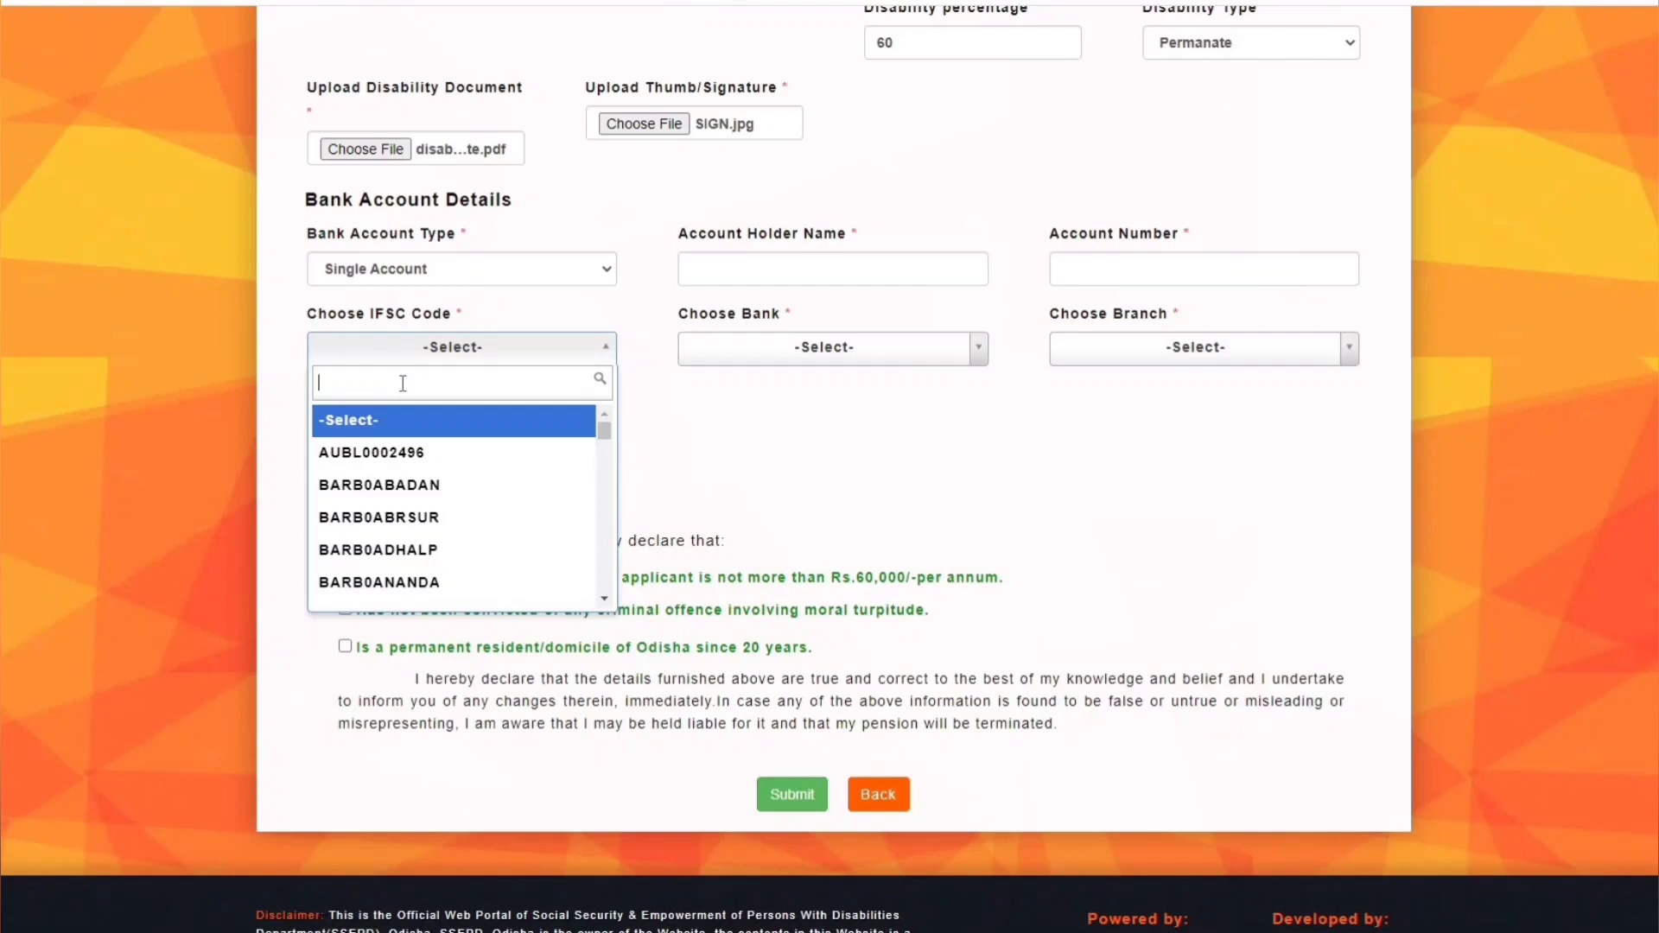
pyautogui.click(398, 452)
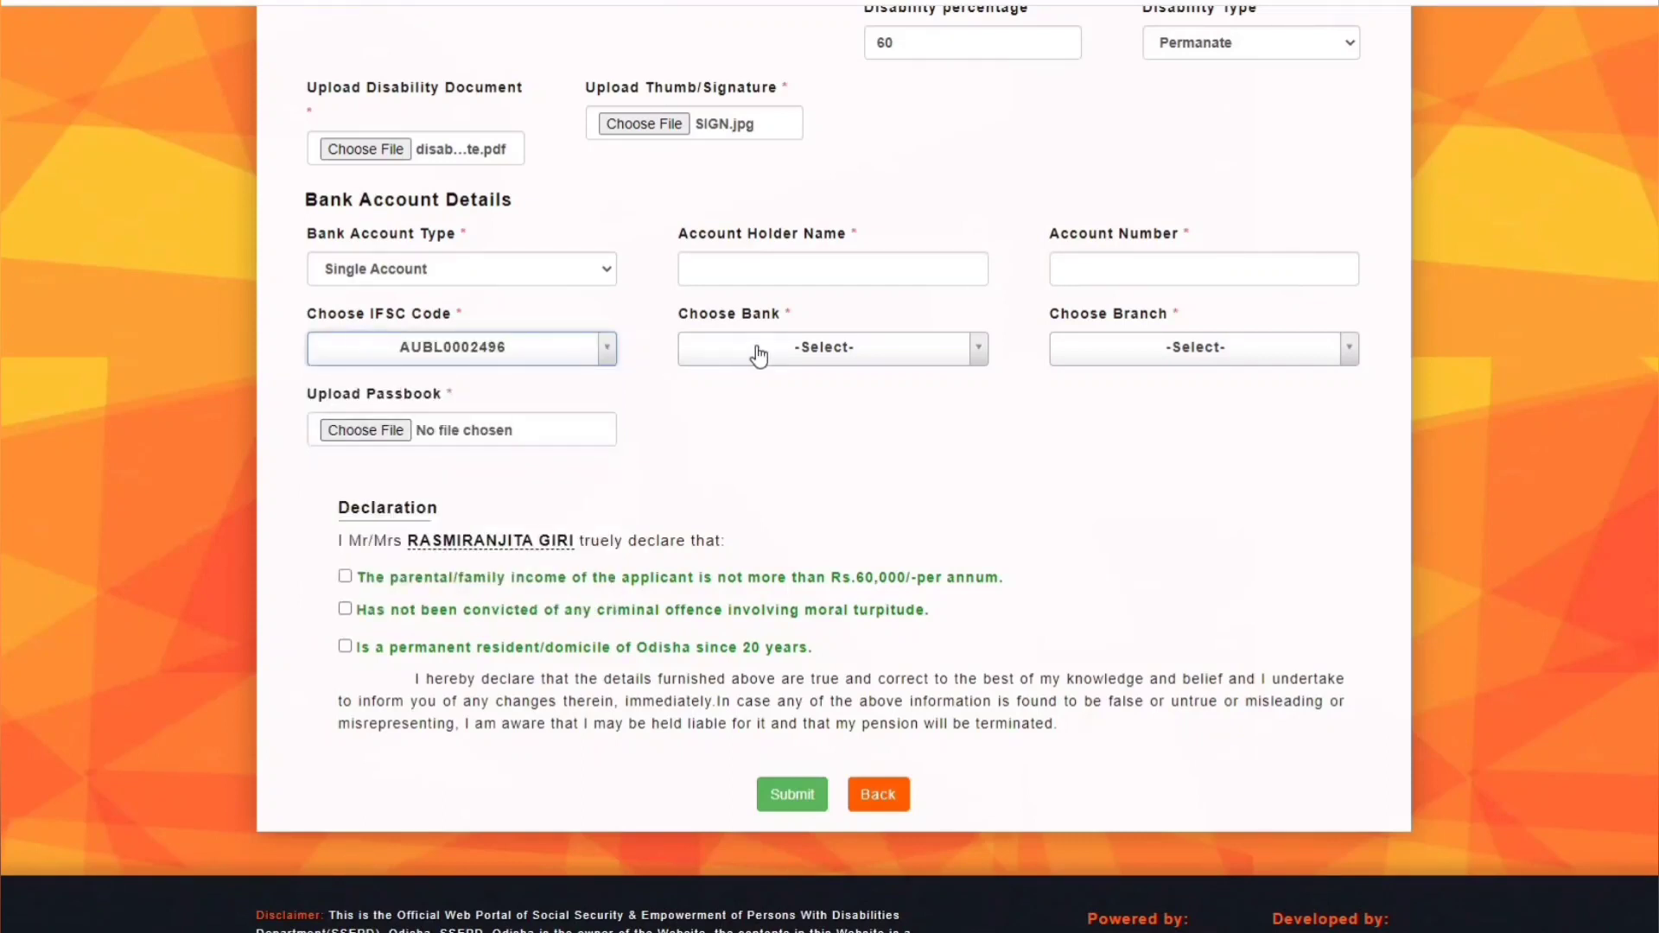
pyautogui.click(797, 350)
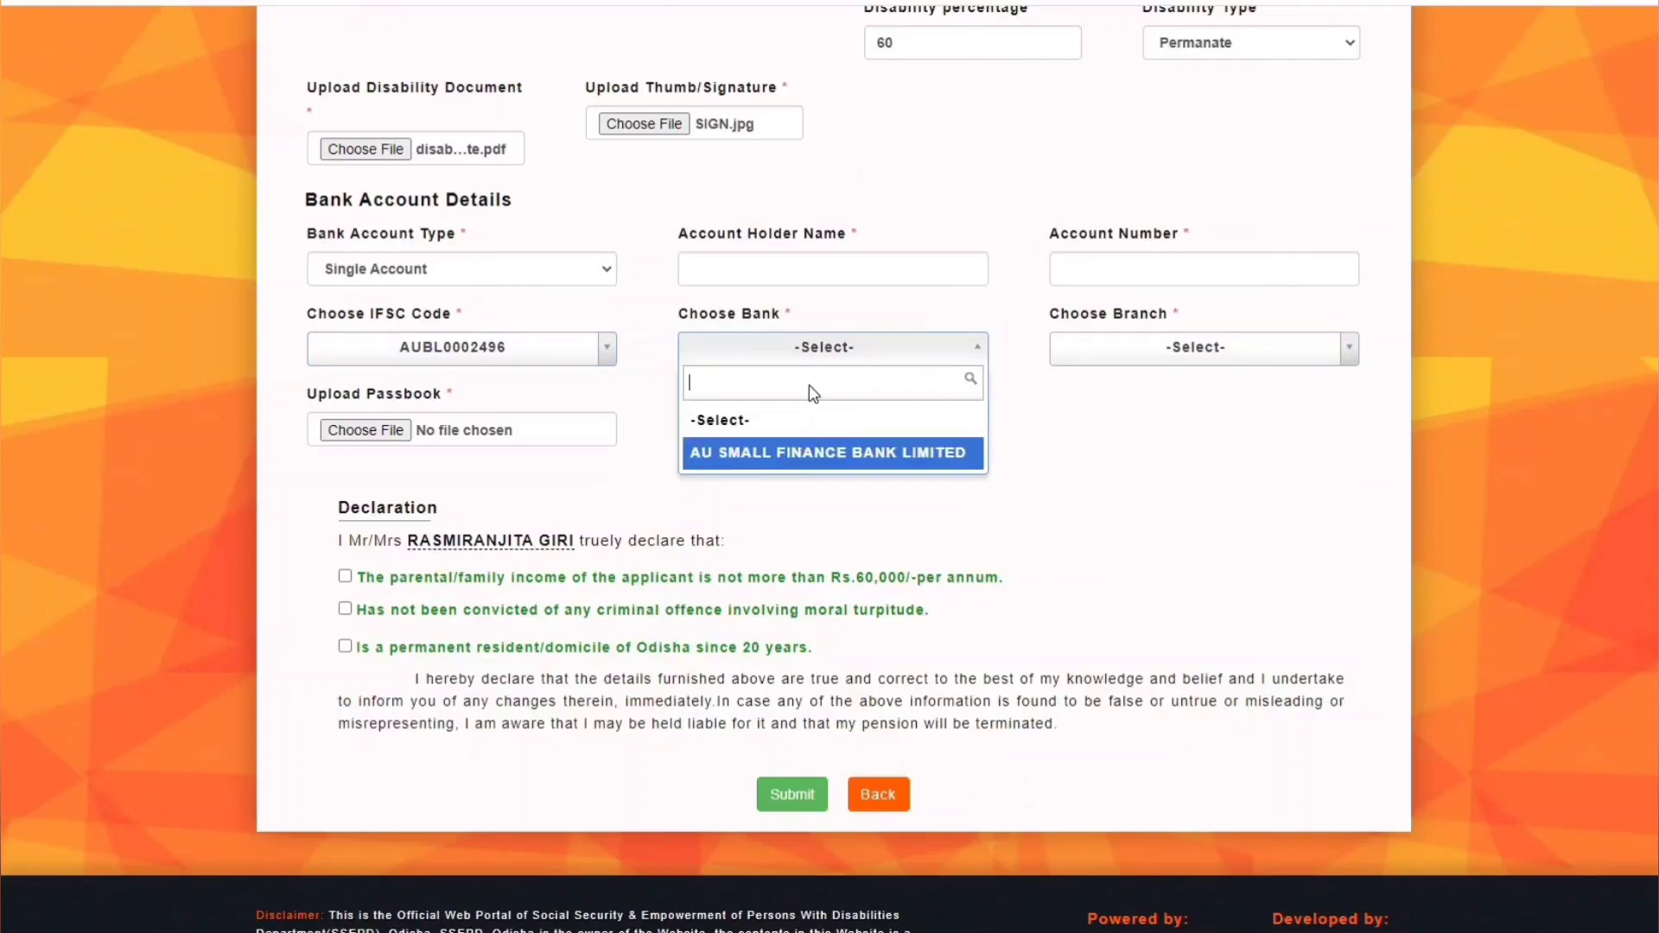
pyautogui.click(795, 454)
pyautogui.click(1219, 358)
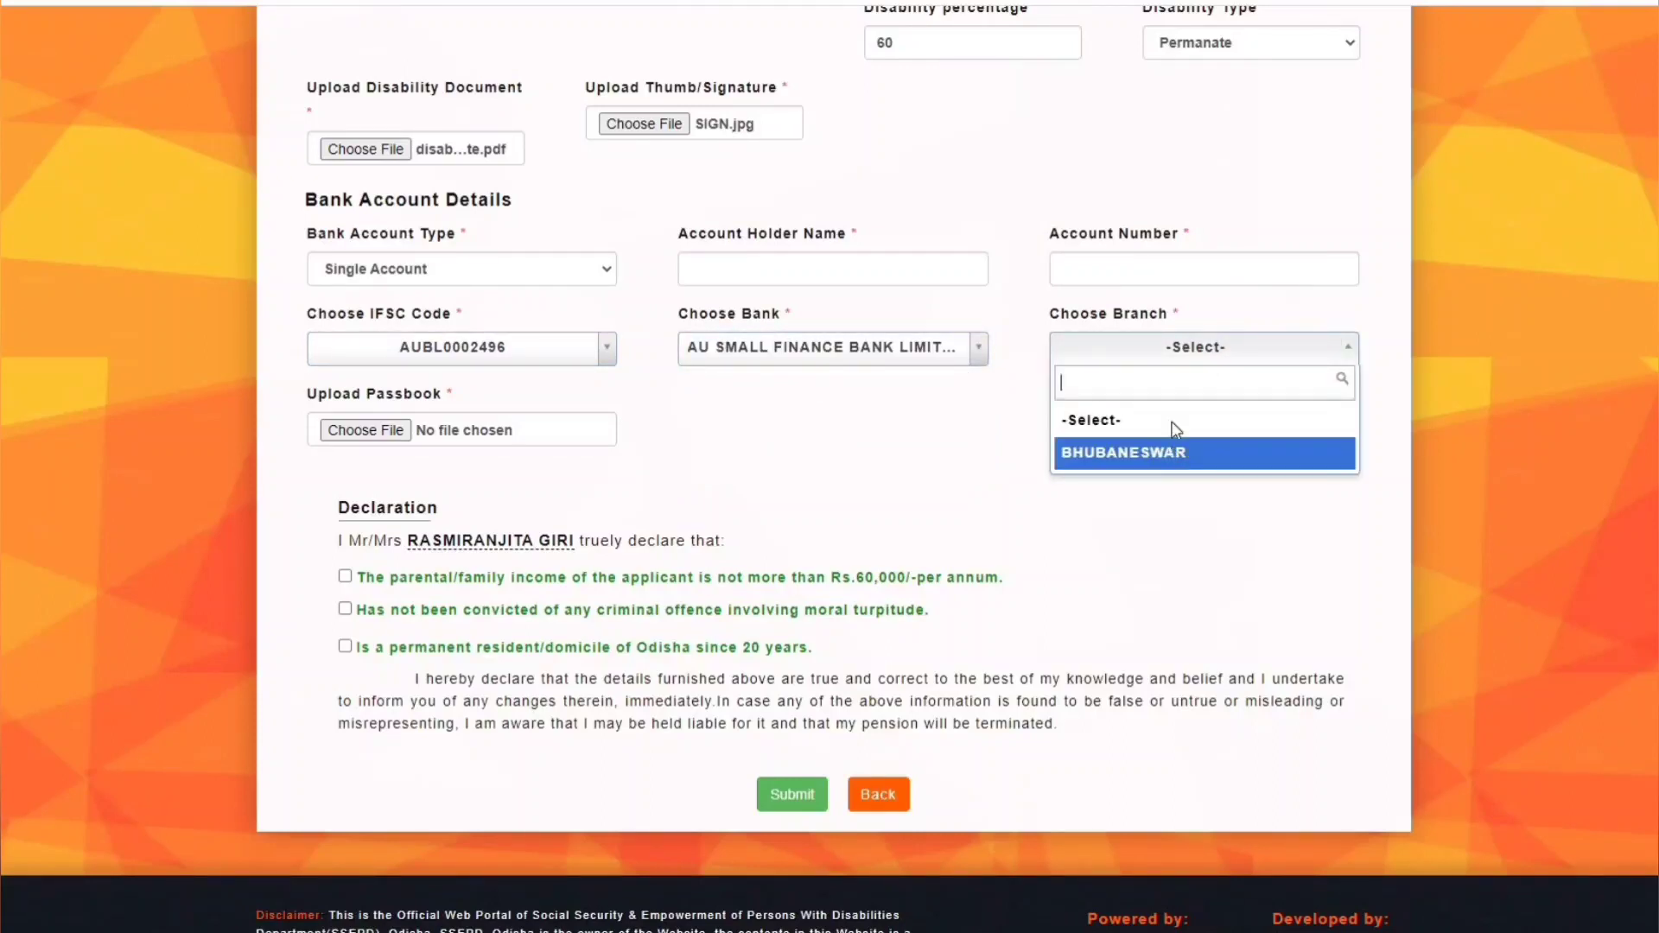
pyautogui.click(1182, 452)
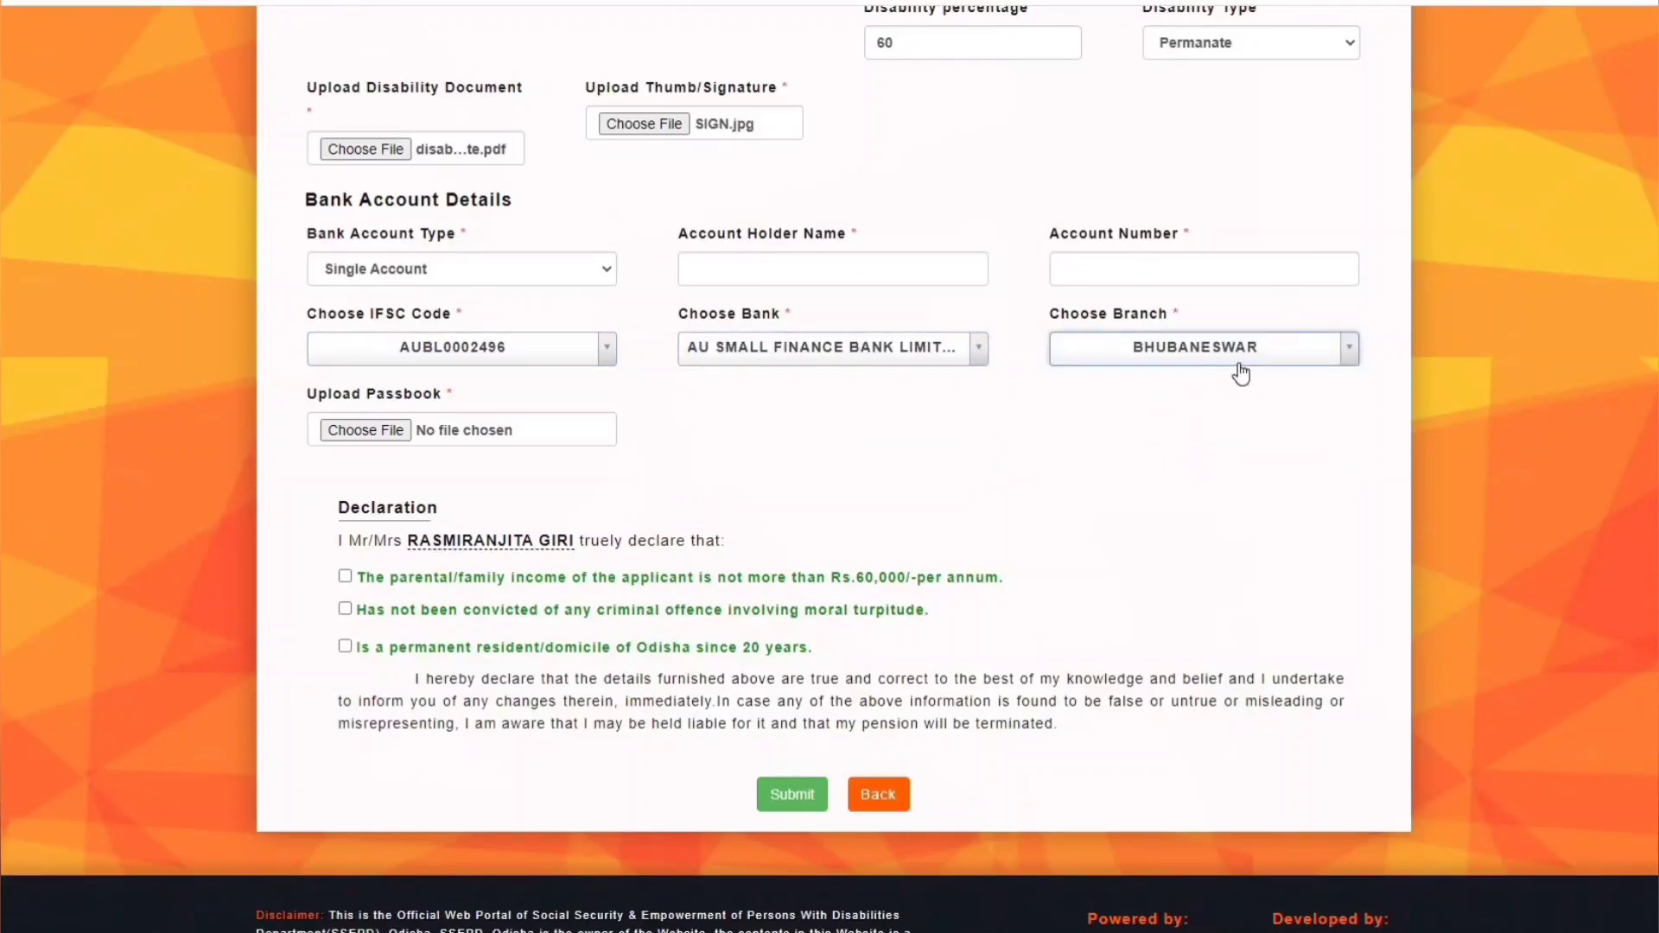
# - Attach the bank pasbook PDF and tick the family income declaration
pyautogui.click(367, 432)
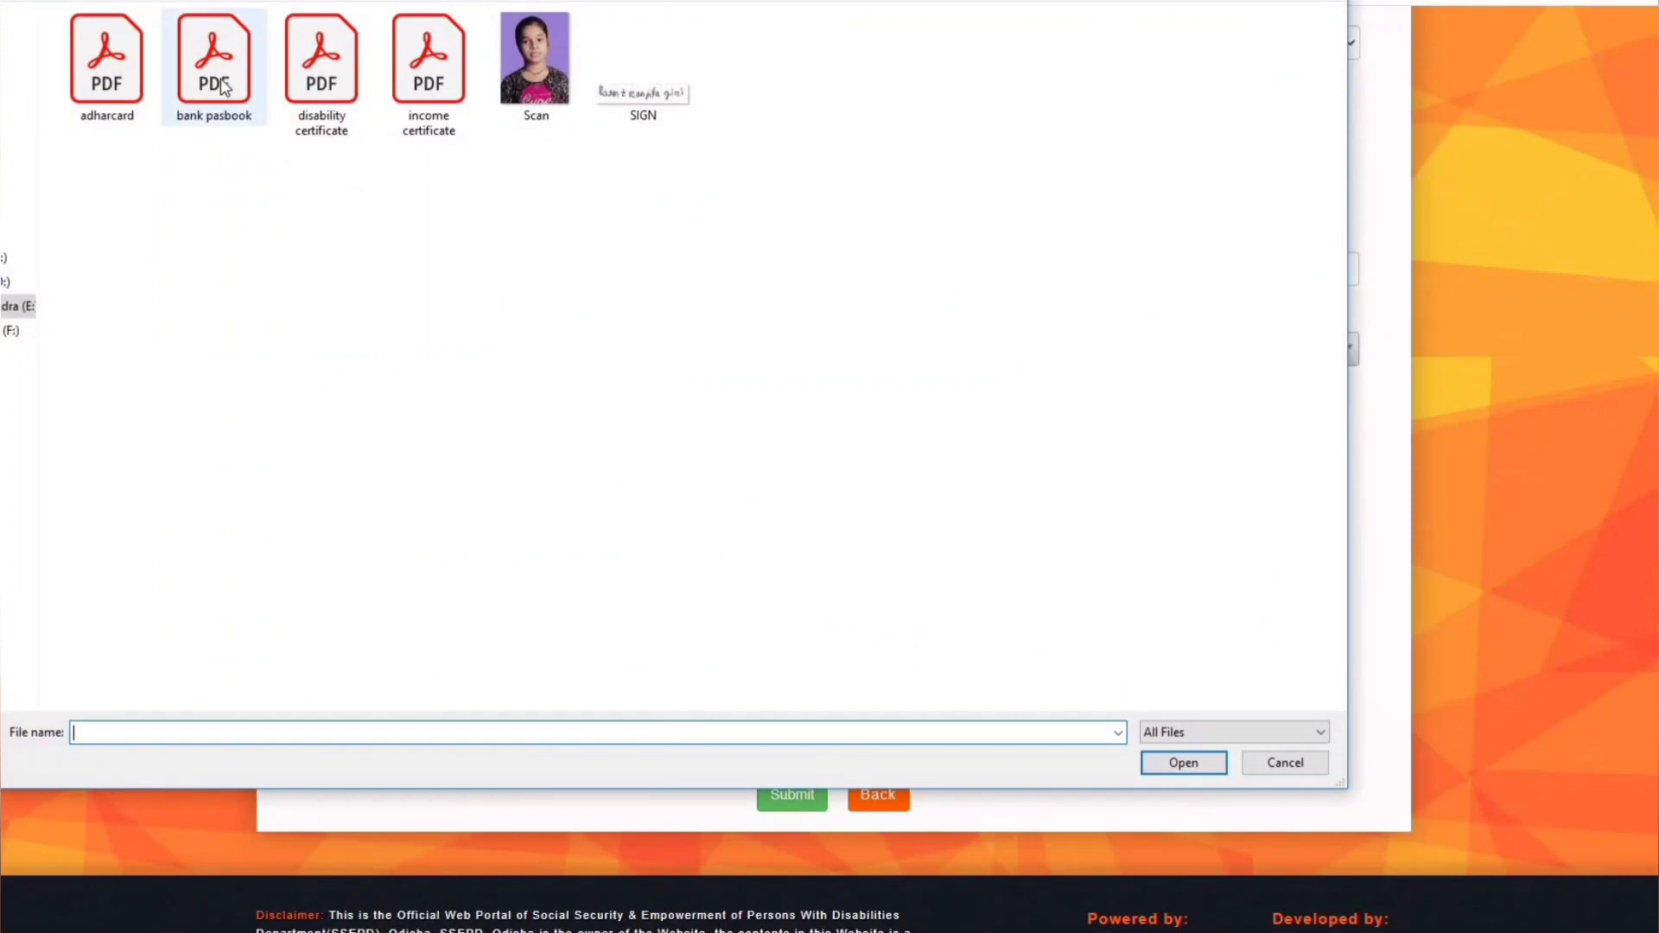
pyautogui.doubleClick(216, 78)
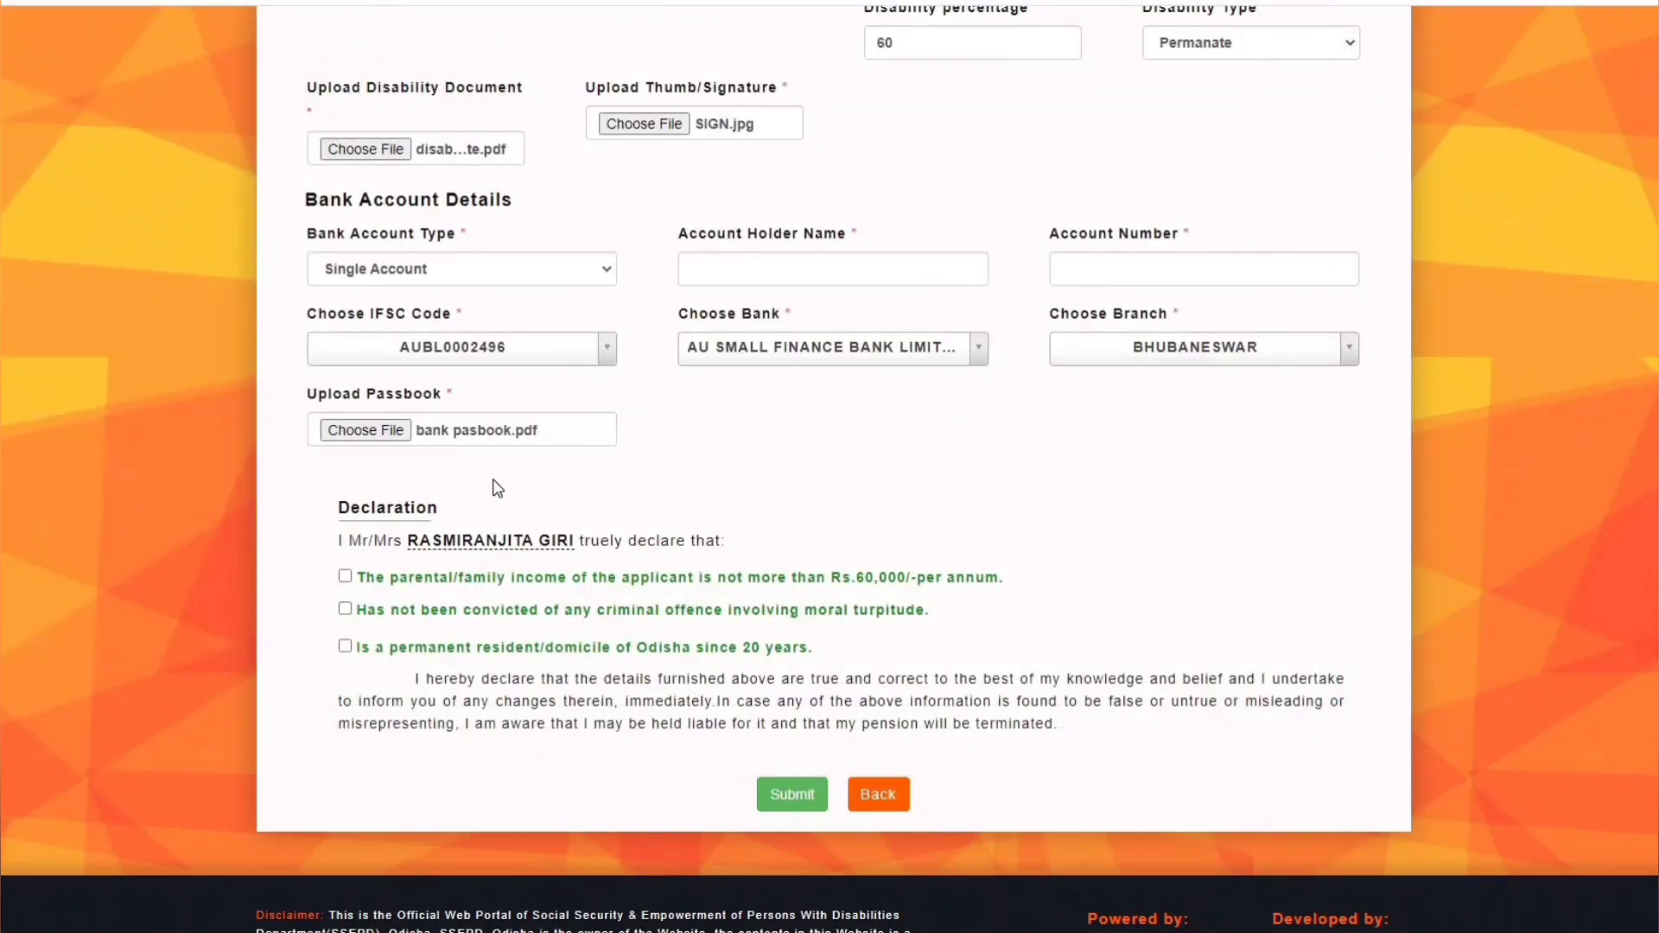
pyautogui.click(344, 577)
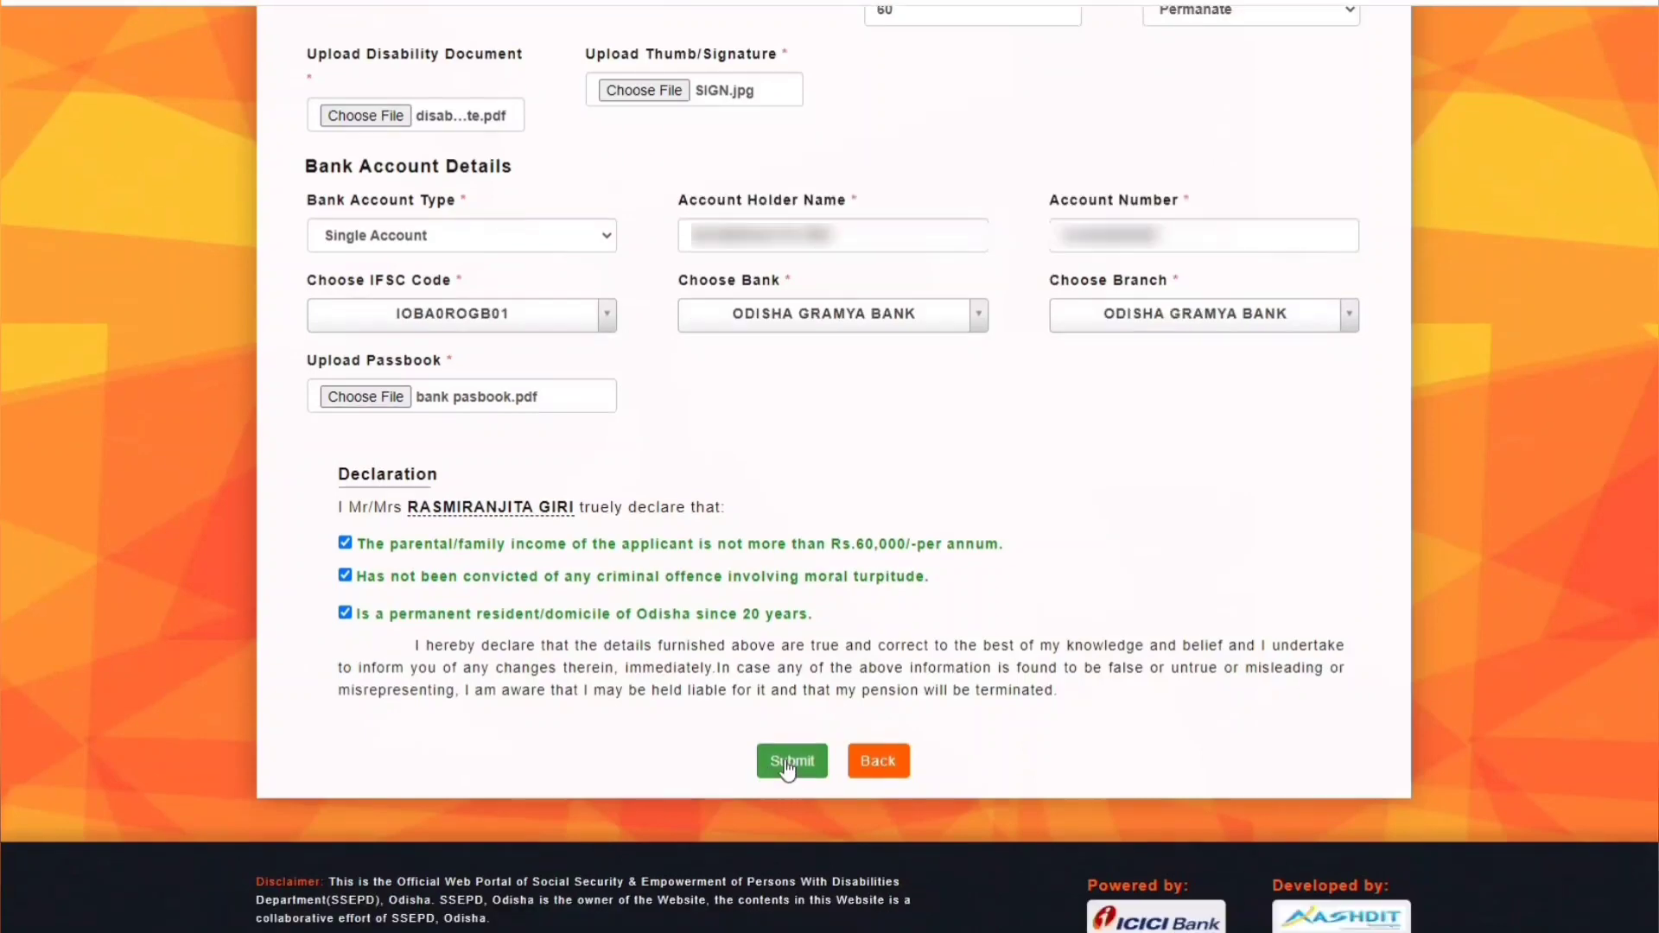
# - Submit the application and confirm Yes to save it
pyautogui.click(785, 761)
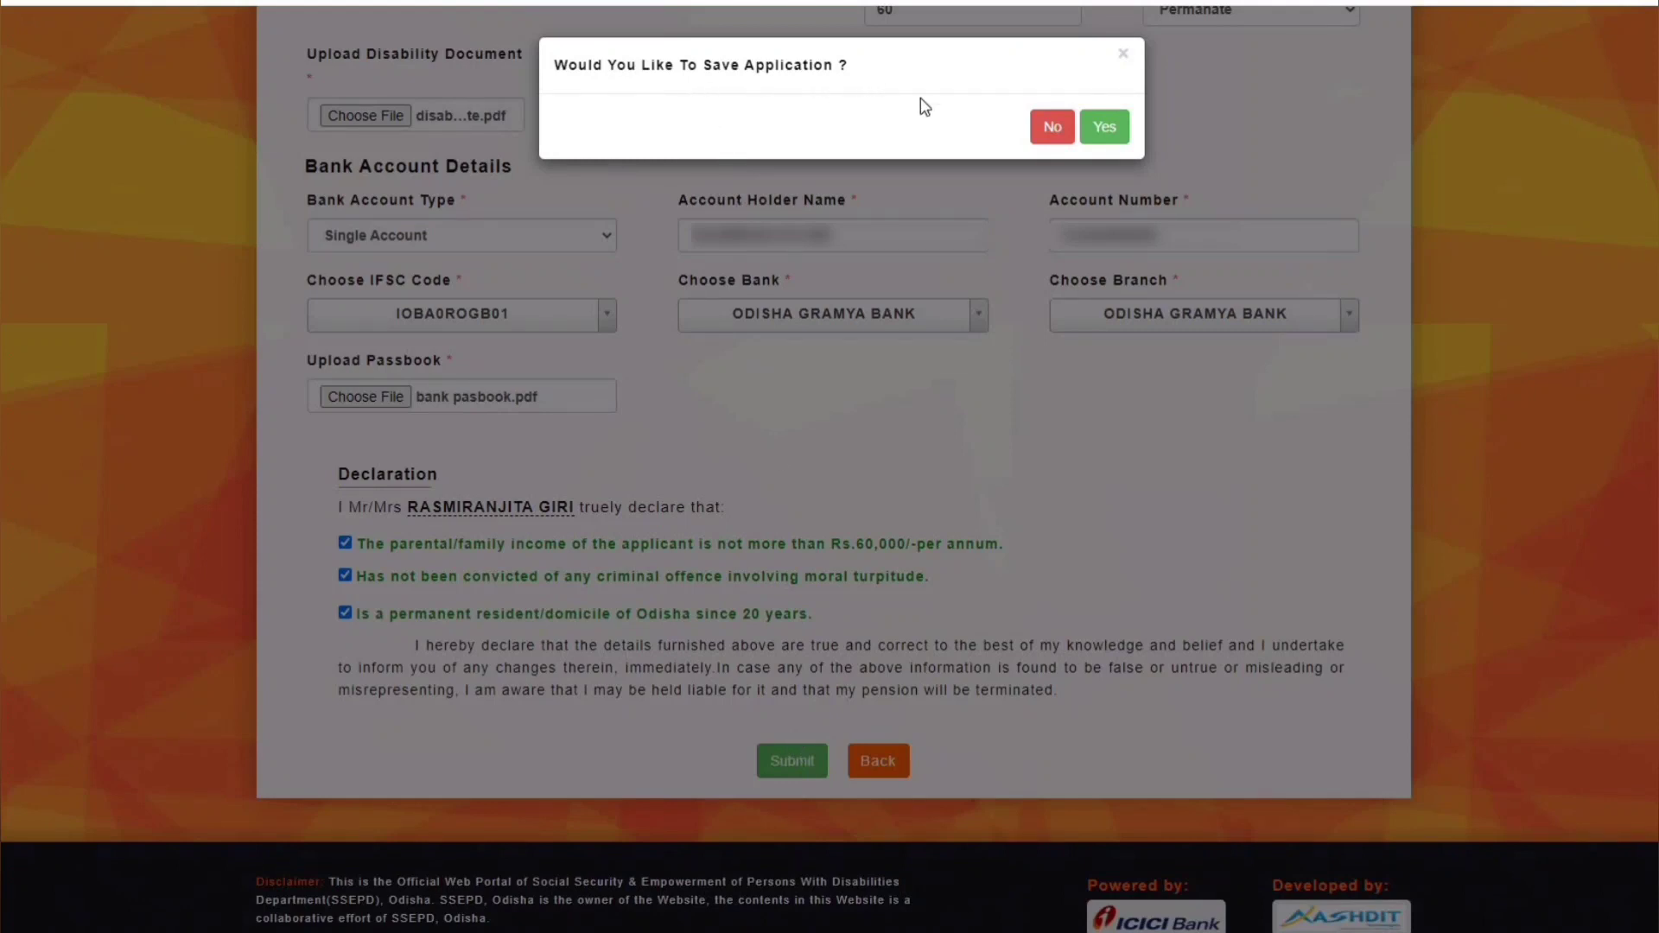
pyautogui.click(1108, 131)
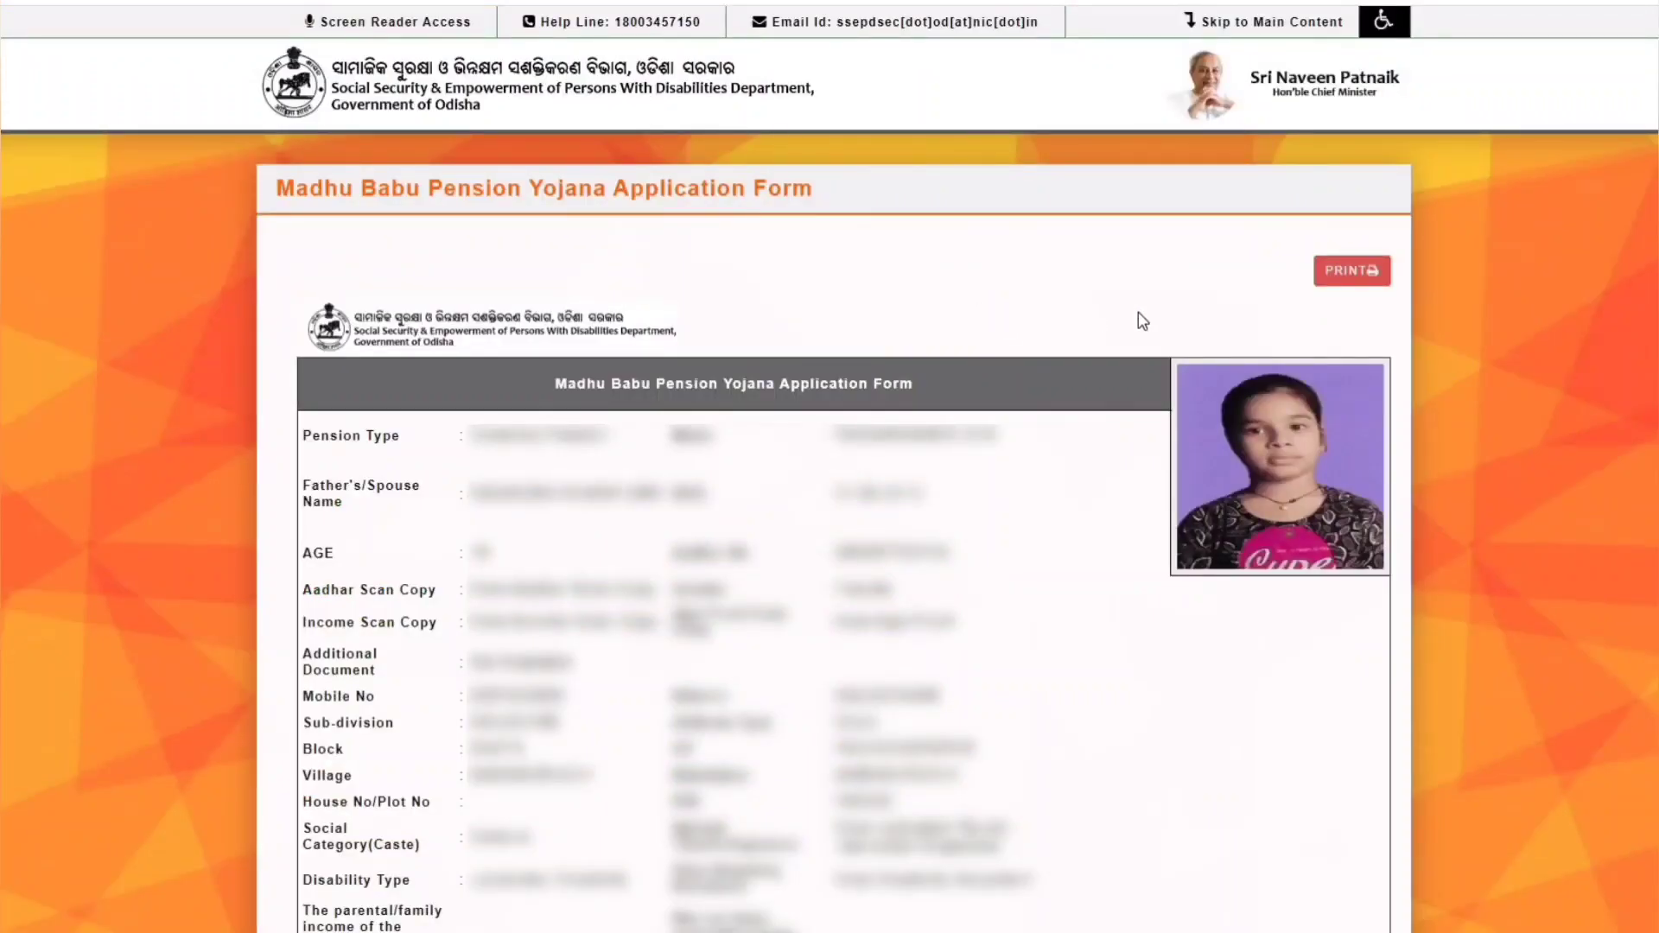
# - Print the pension application form, copy its Application Number, and return to the beneficiary page
pyautogui.click(1356, 271)
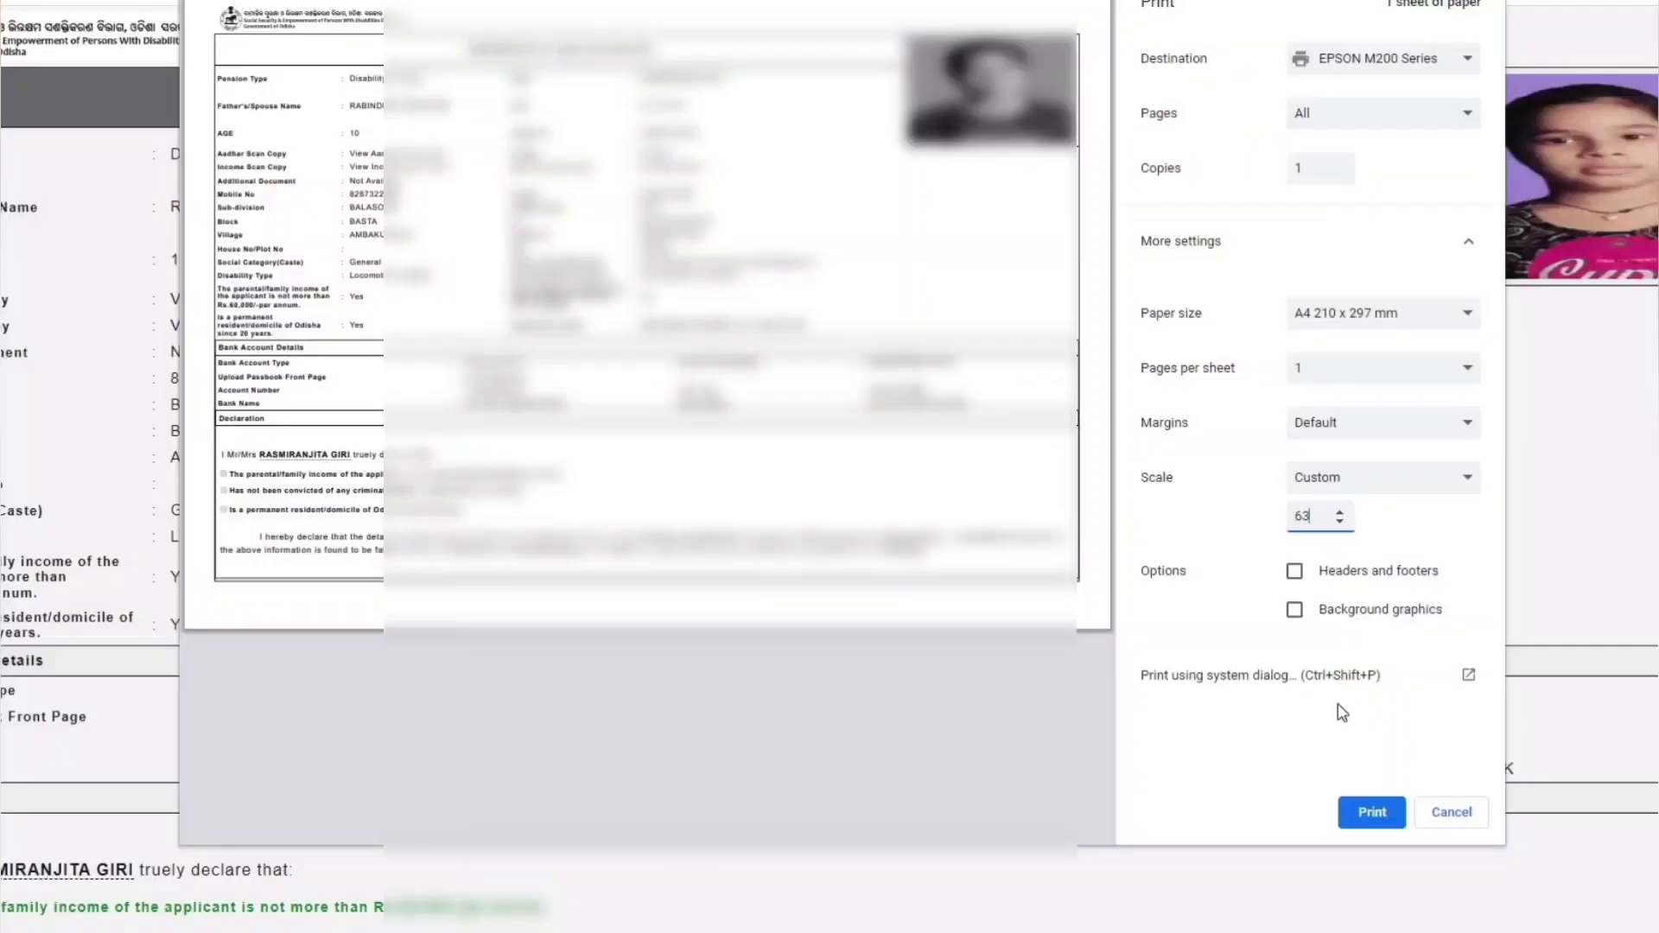
pyautogui.click(1371, 814)
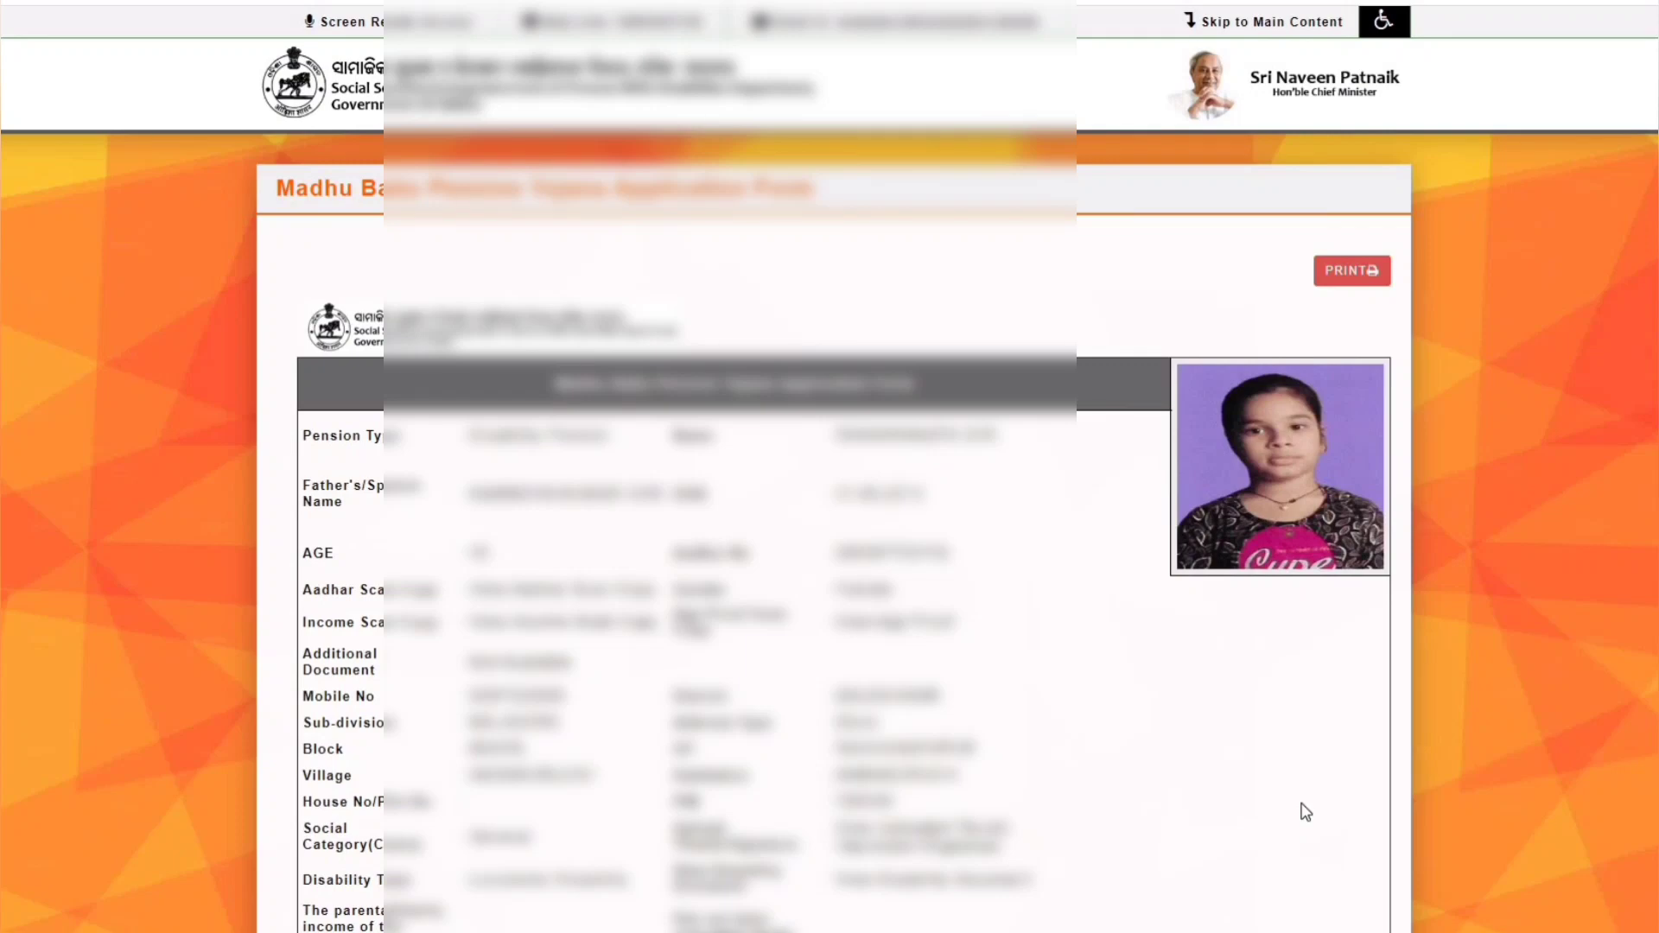
pyautogui.scroll(-8, 1304, 812)
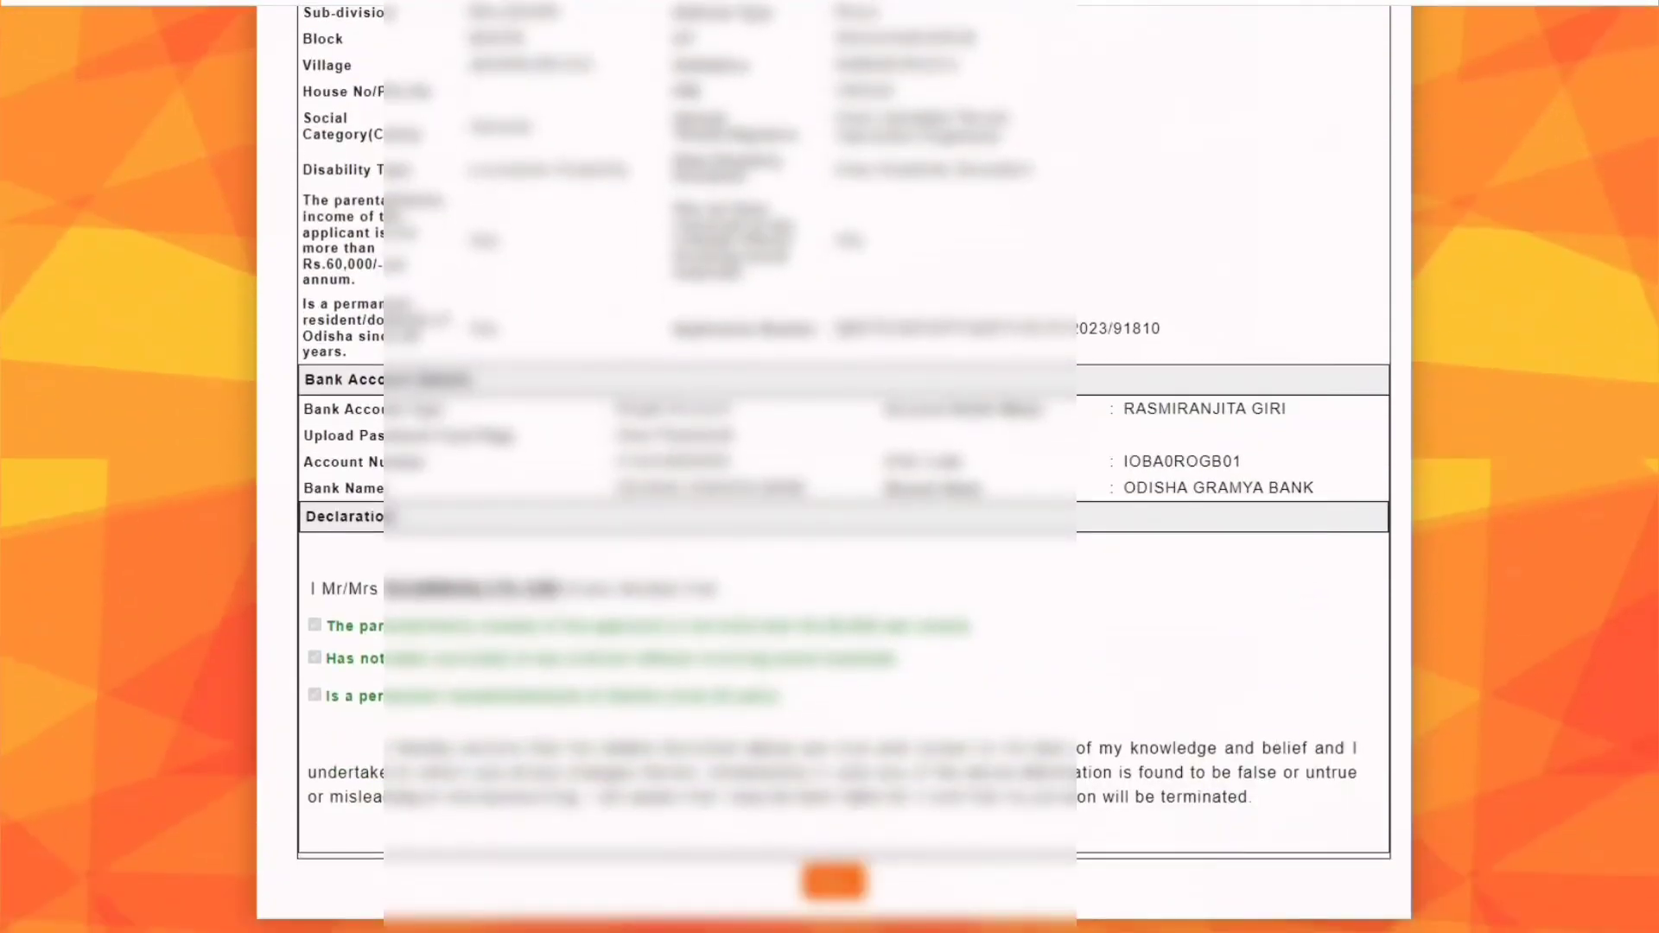
pyautogui.moveTo(834, 328); pyautogui.dragTo(1164, 330)
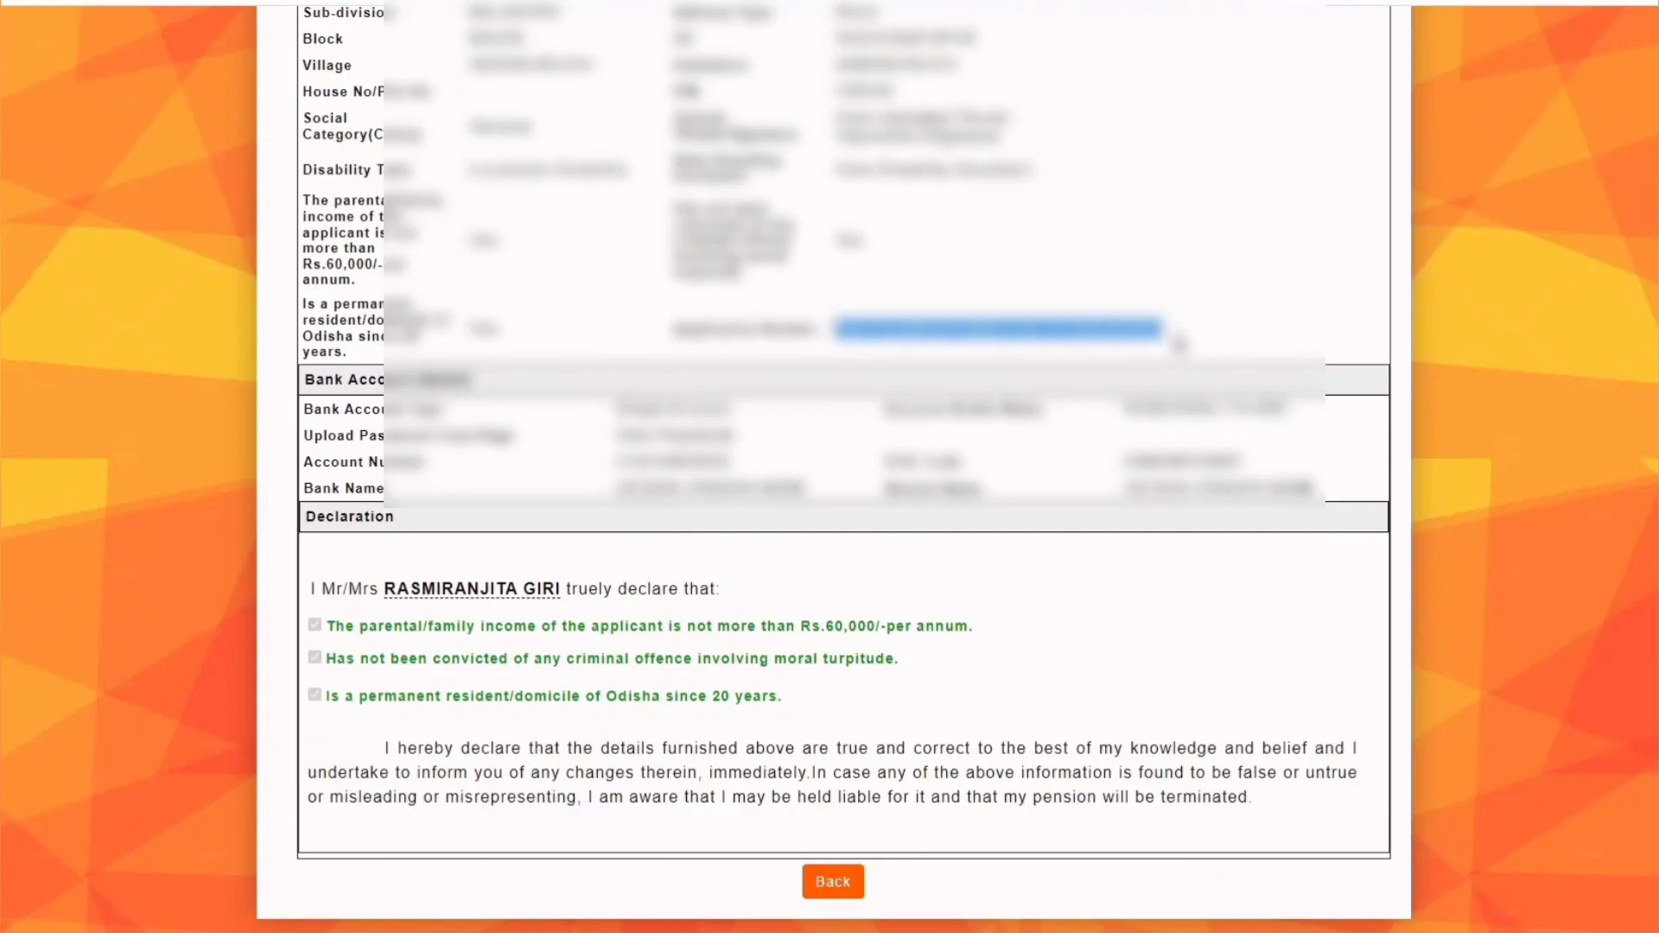
pyautogui.click(1180, 344)
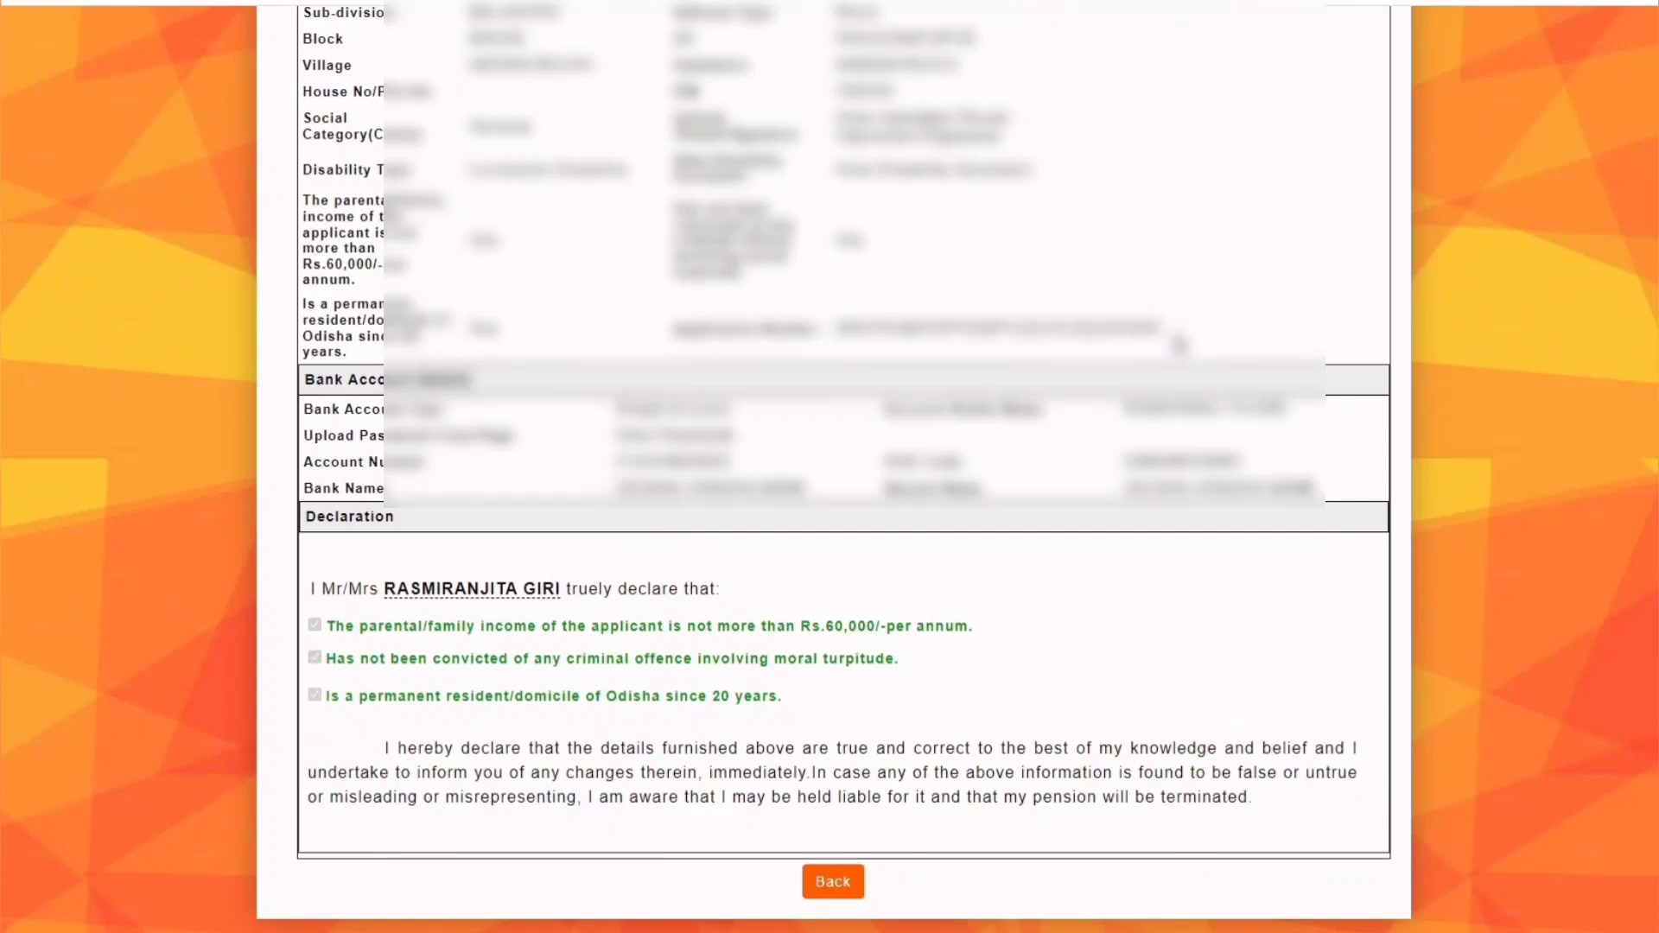
pyautogui.click(834, 884)
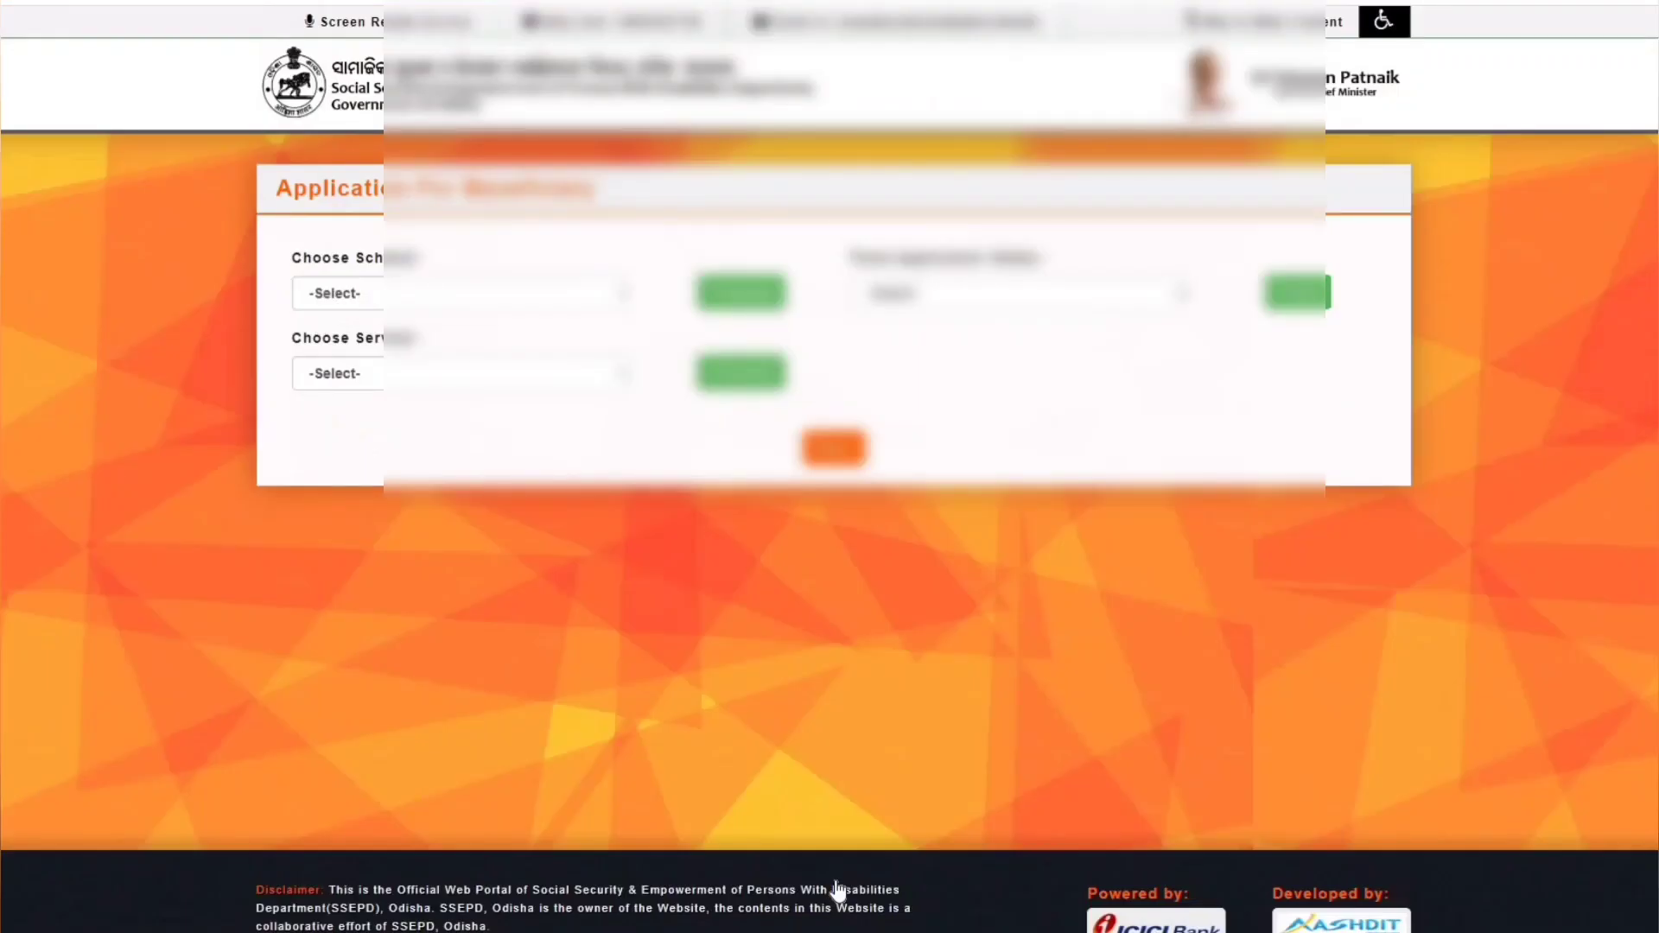
# - Track the Madhu Babu Pension Yojana application using the pasted number, showing status Forwarded To BSSO
pyautogui.click(968, 303)
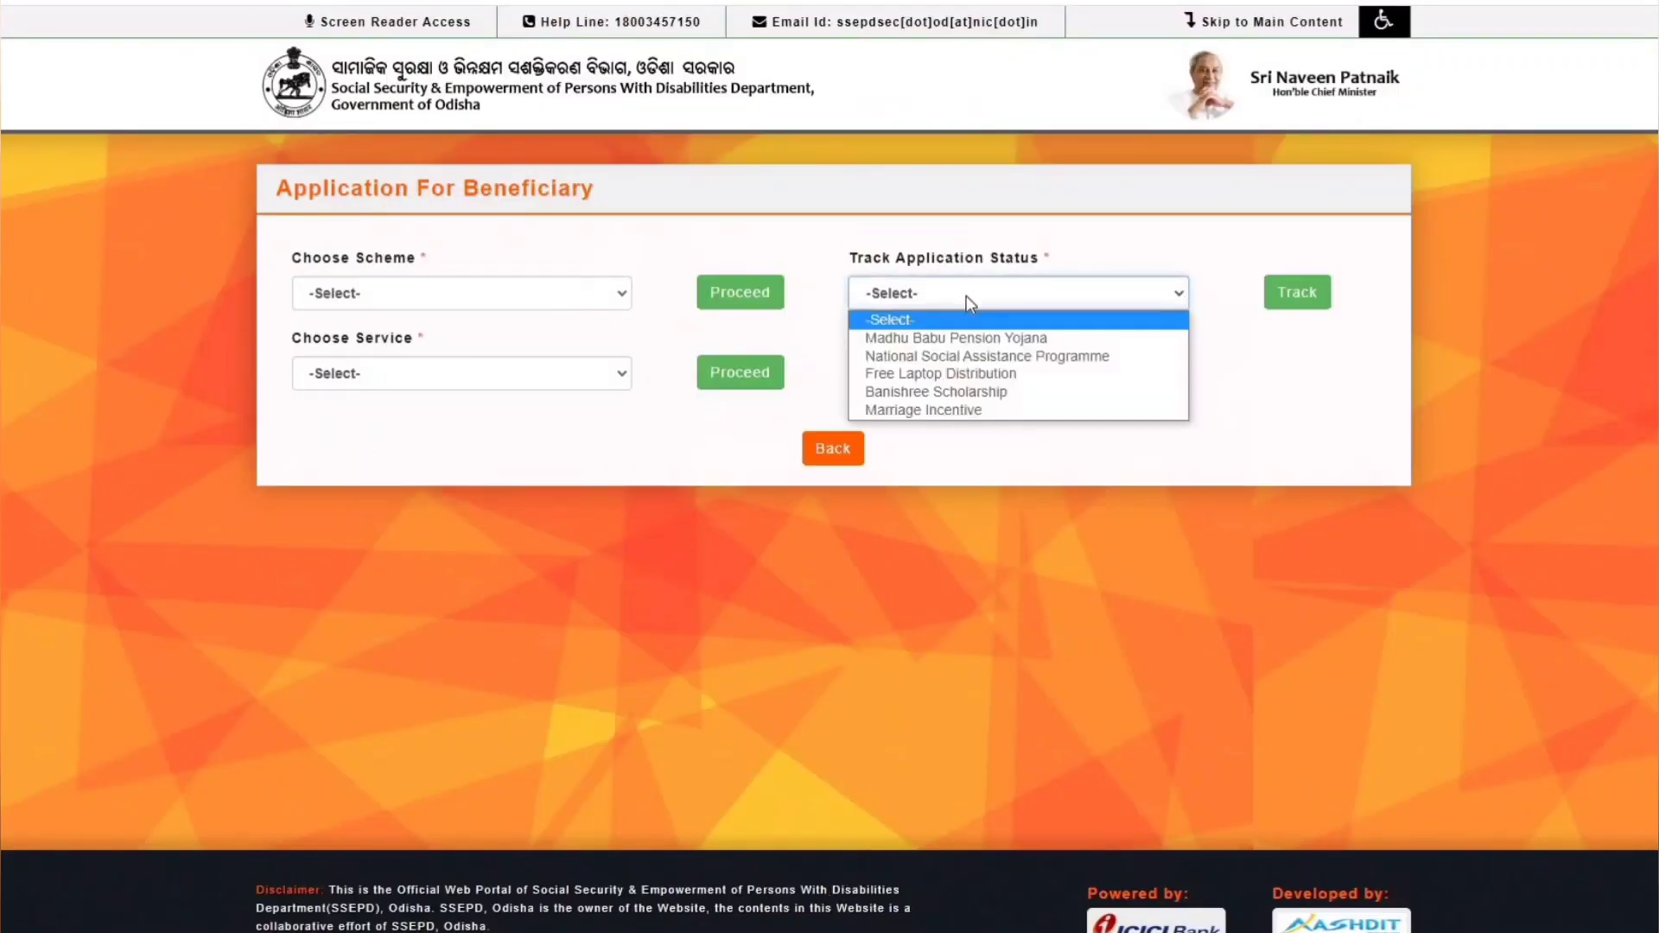
pyautogui.click(963, 337)
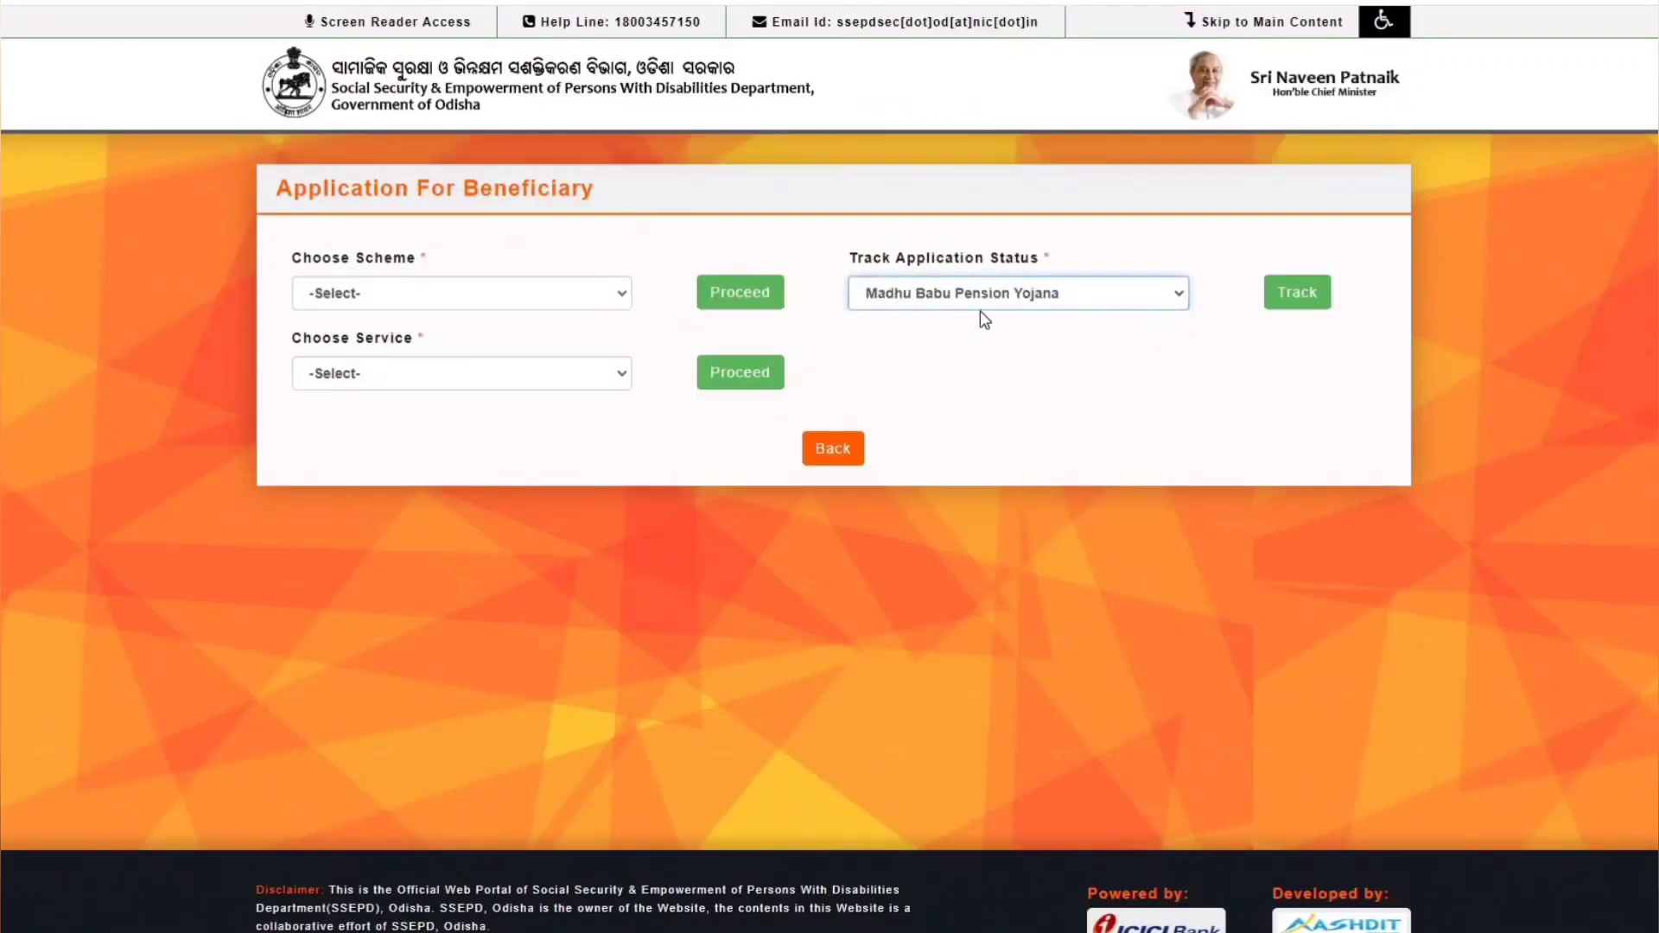
pyautogui.click(1296, 298)
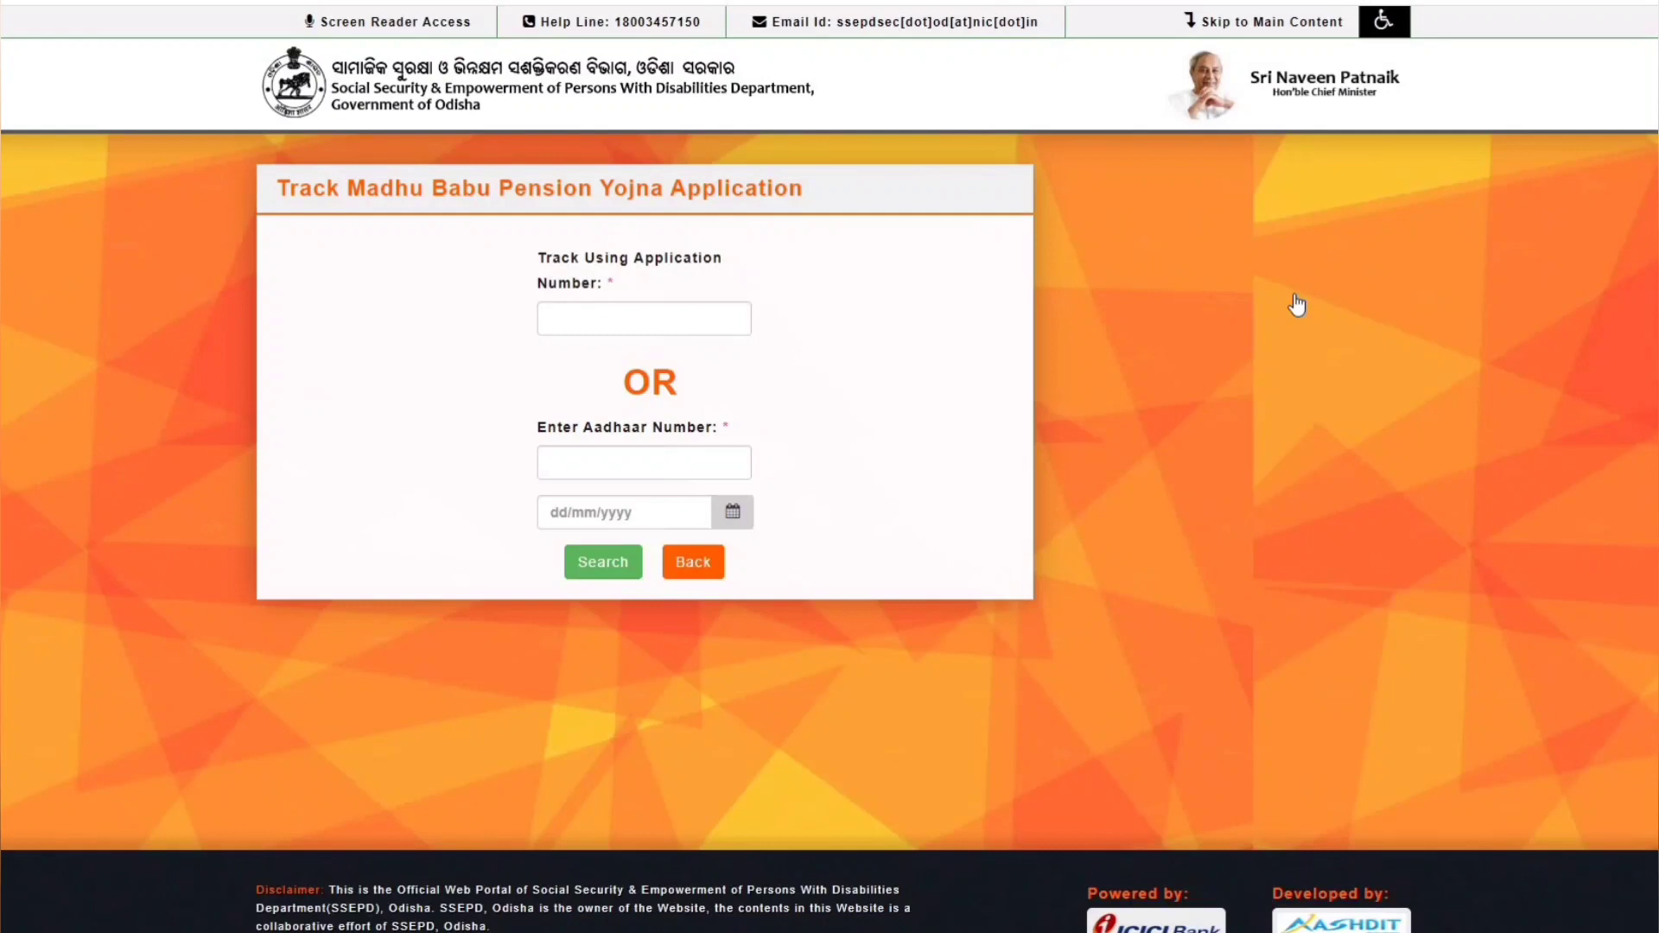
pyautogui.click(601, 320)
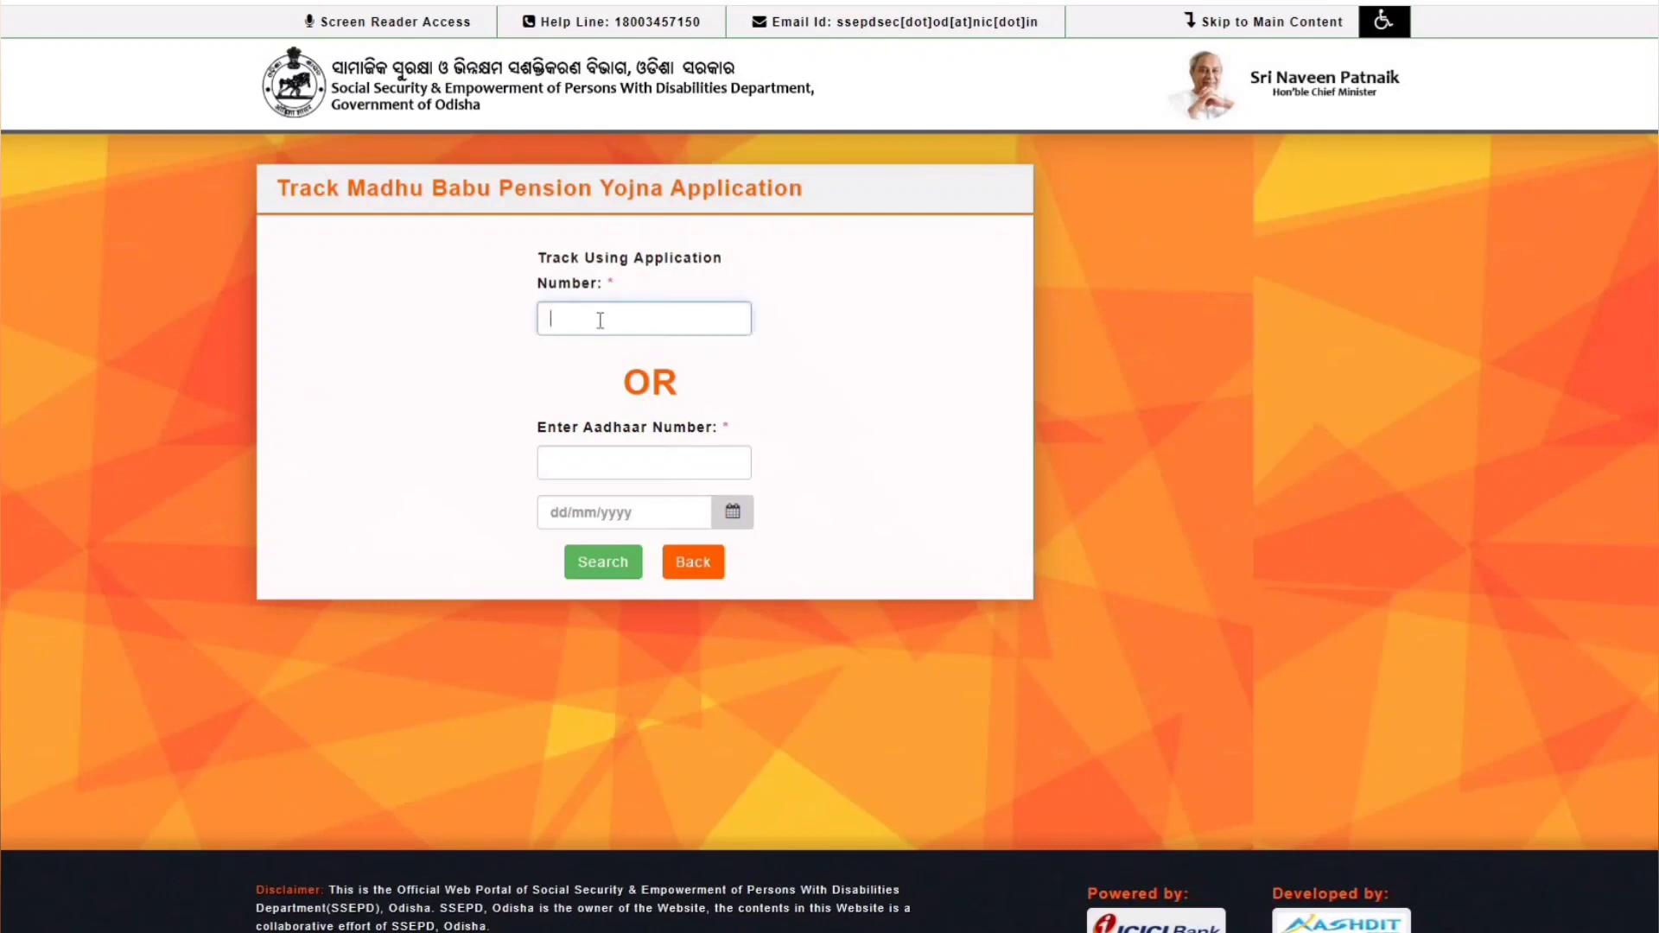
pyautogui.hotkey('ctrl', 'v')
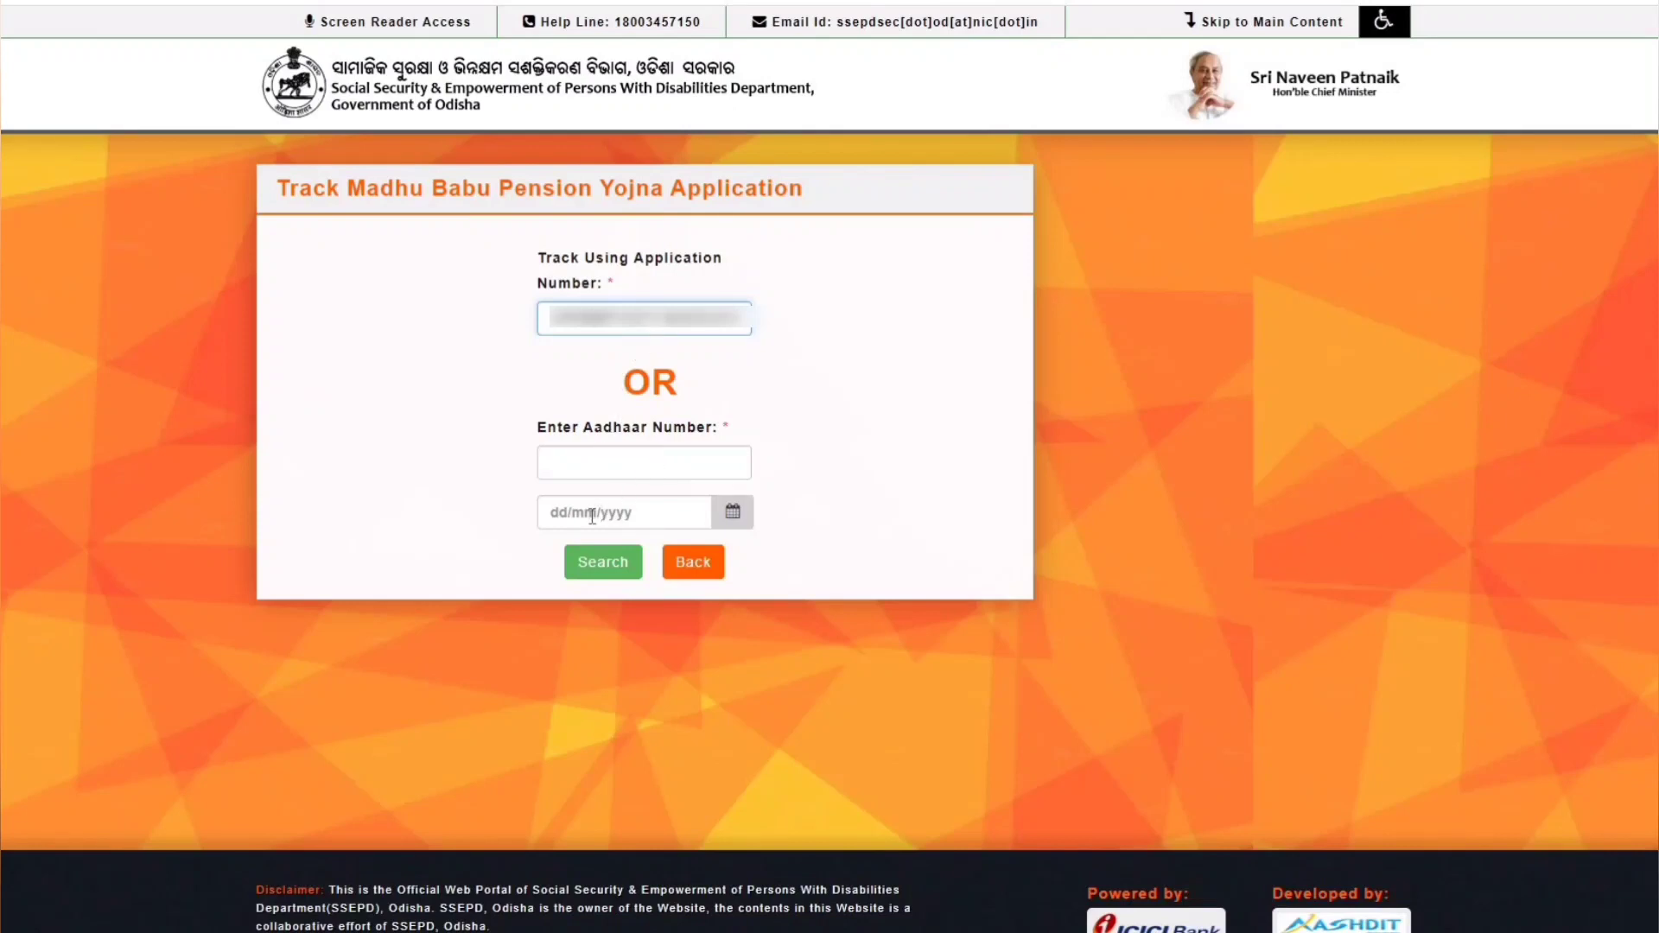
pyautogui.click(593, 560)
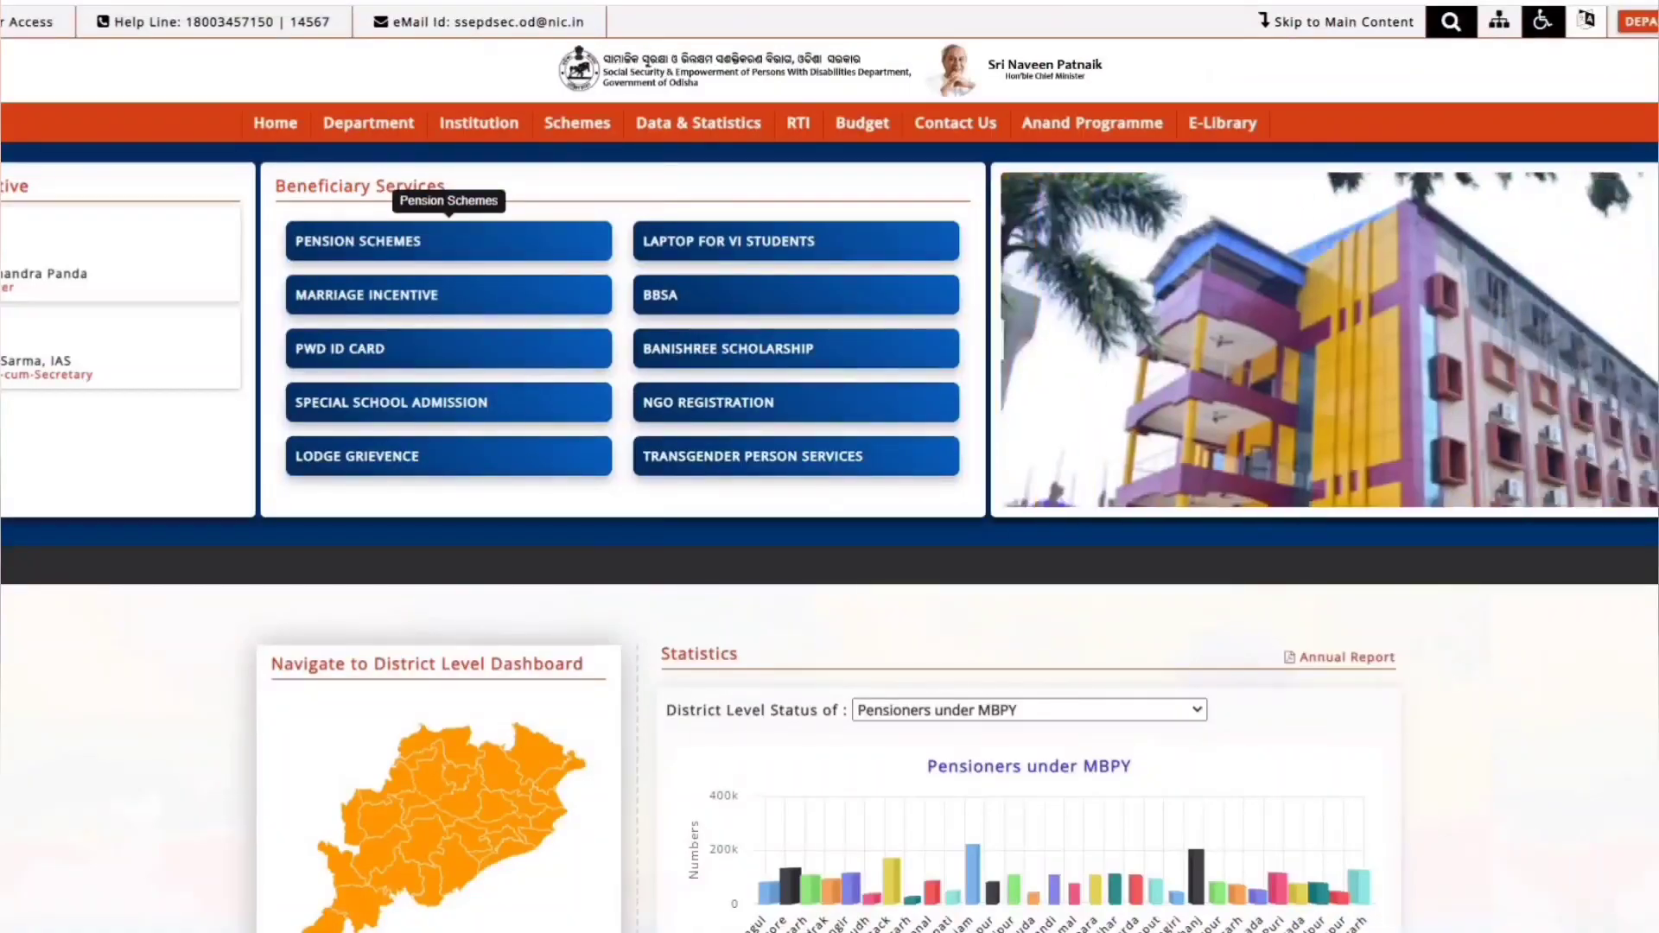
# - Scroll through the home page's district pension statistics and outcome figures, then back to the top
pyautogui.scroll(-10, 830, 466)
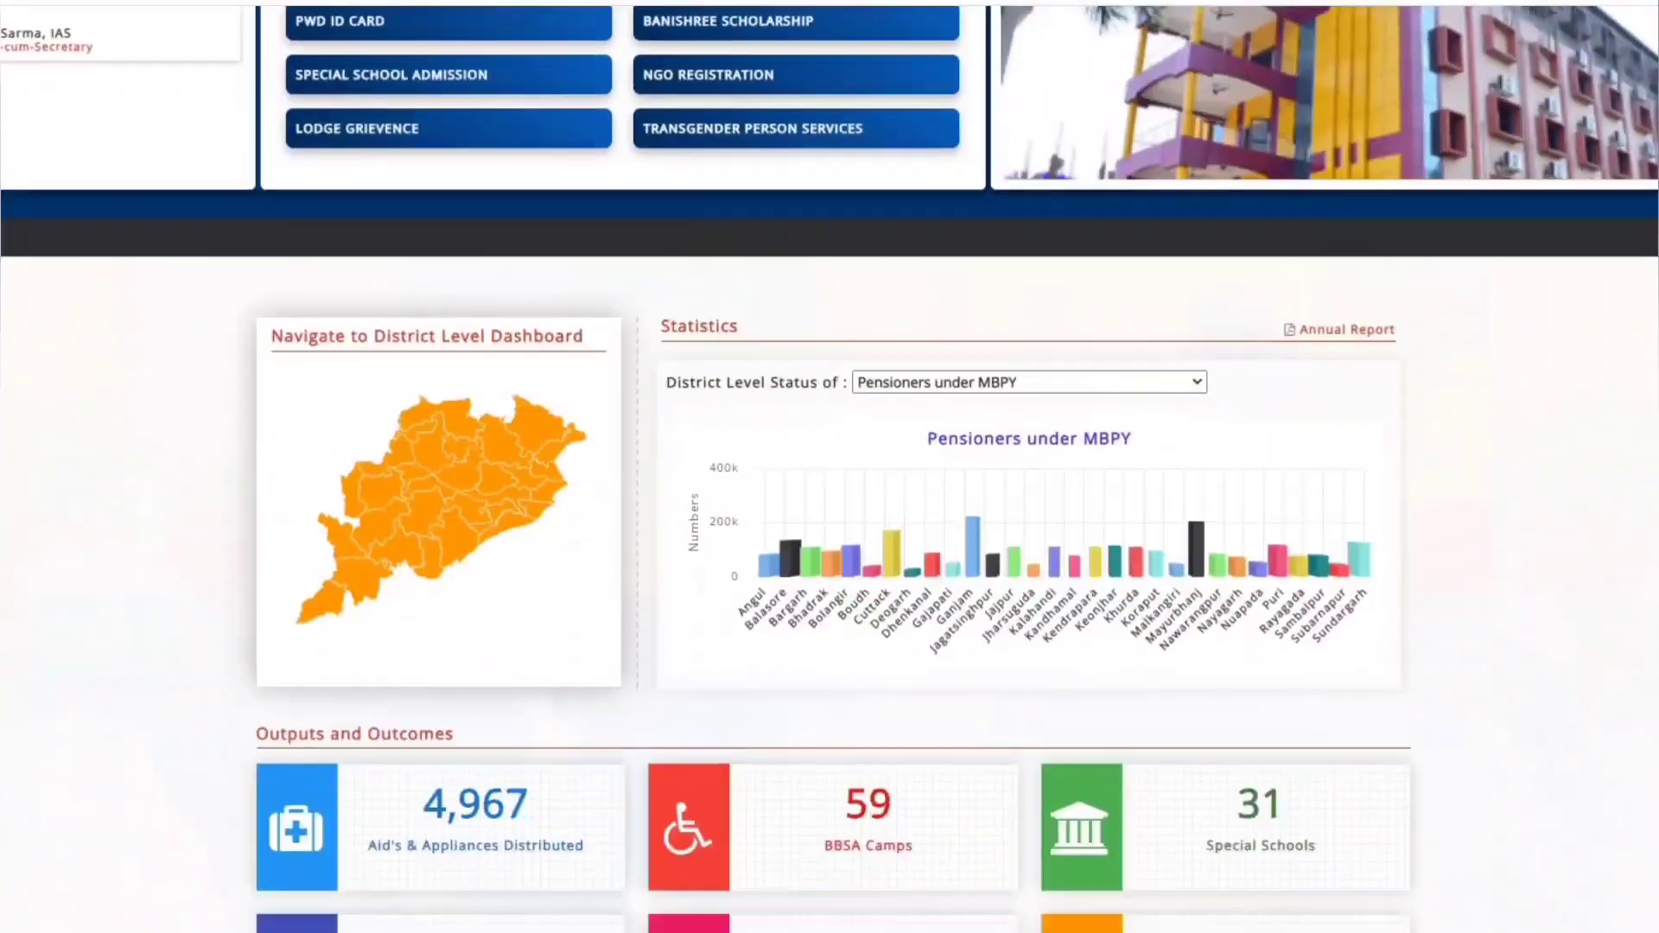
pyautogui.scroll(-10, 829, 466)
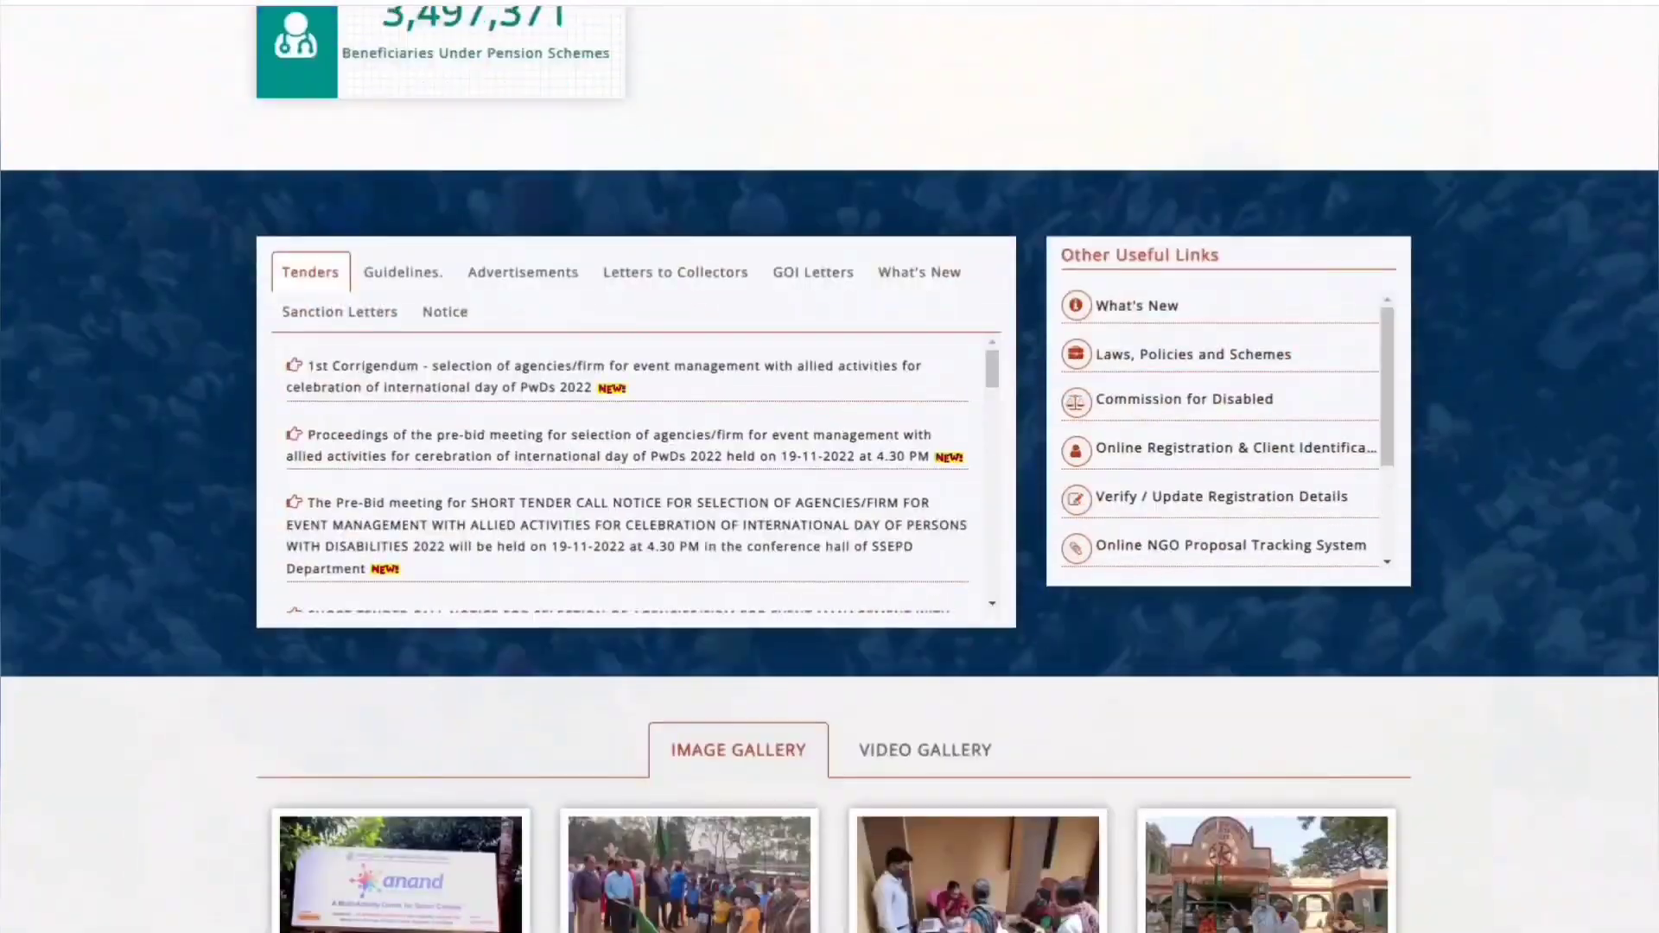
pyautogui.scroll(-6, 830, 467)
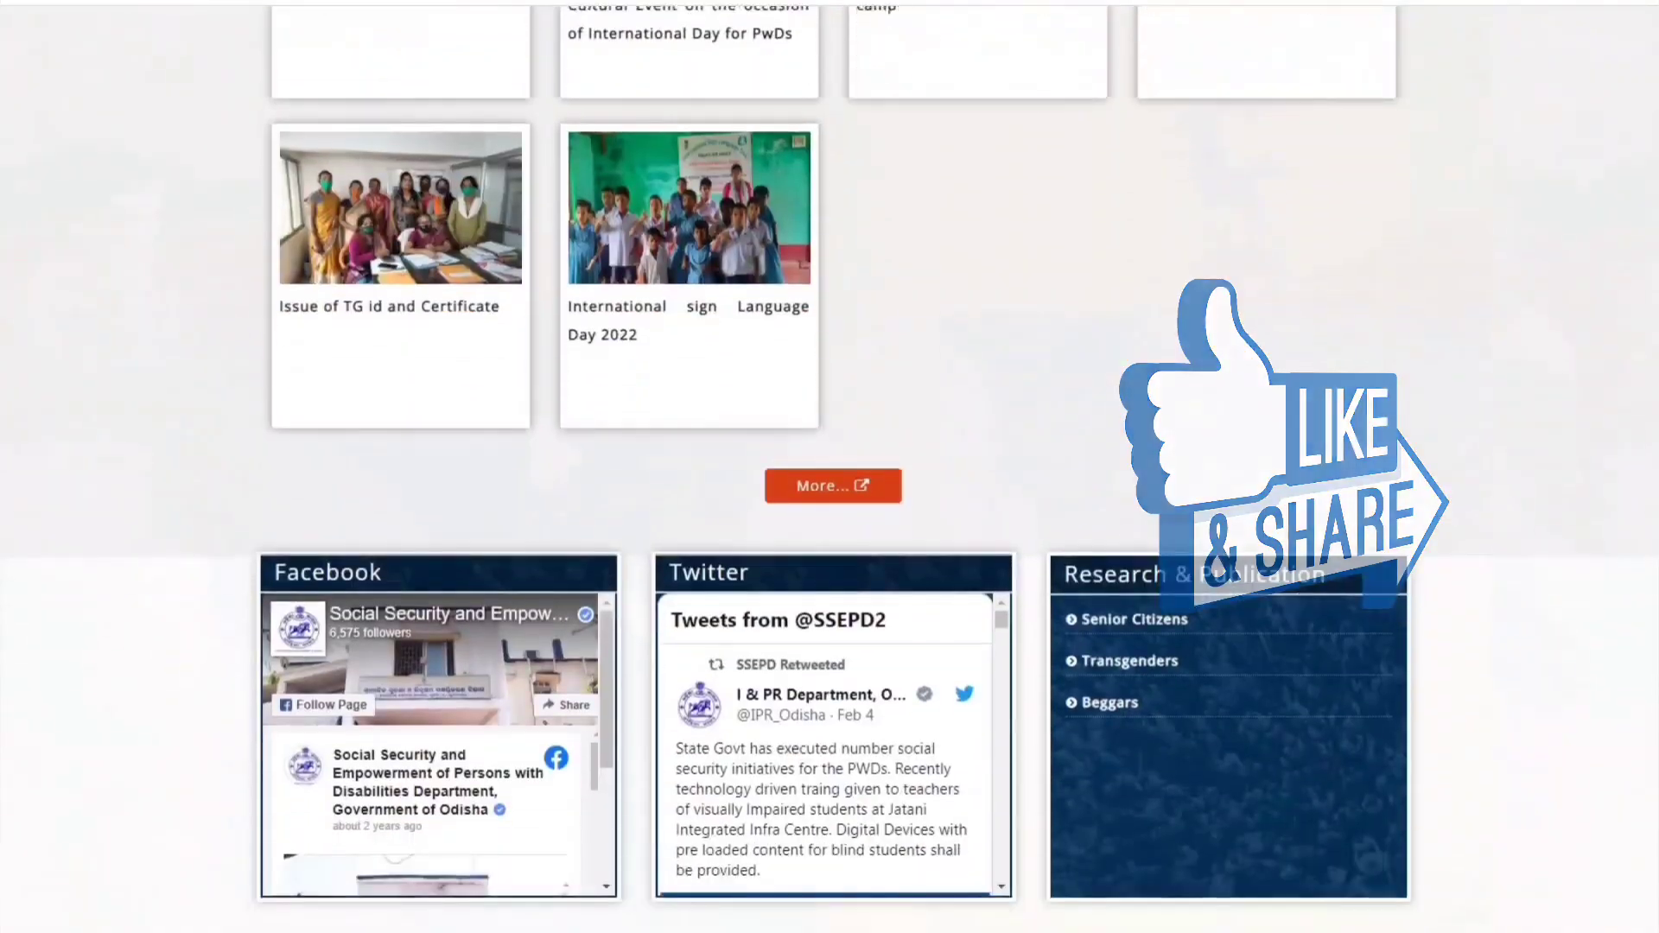
pyautogui.scroll(-2, 829, 467)
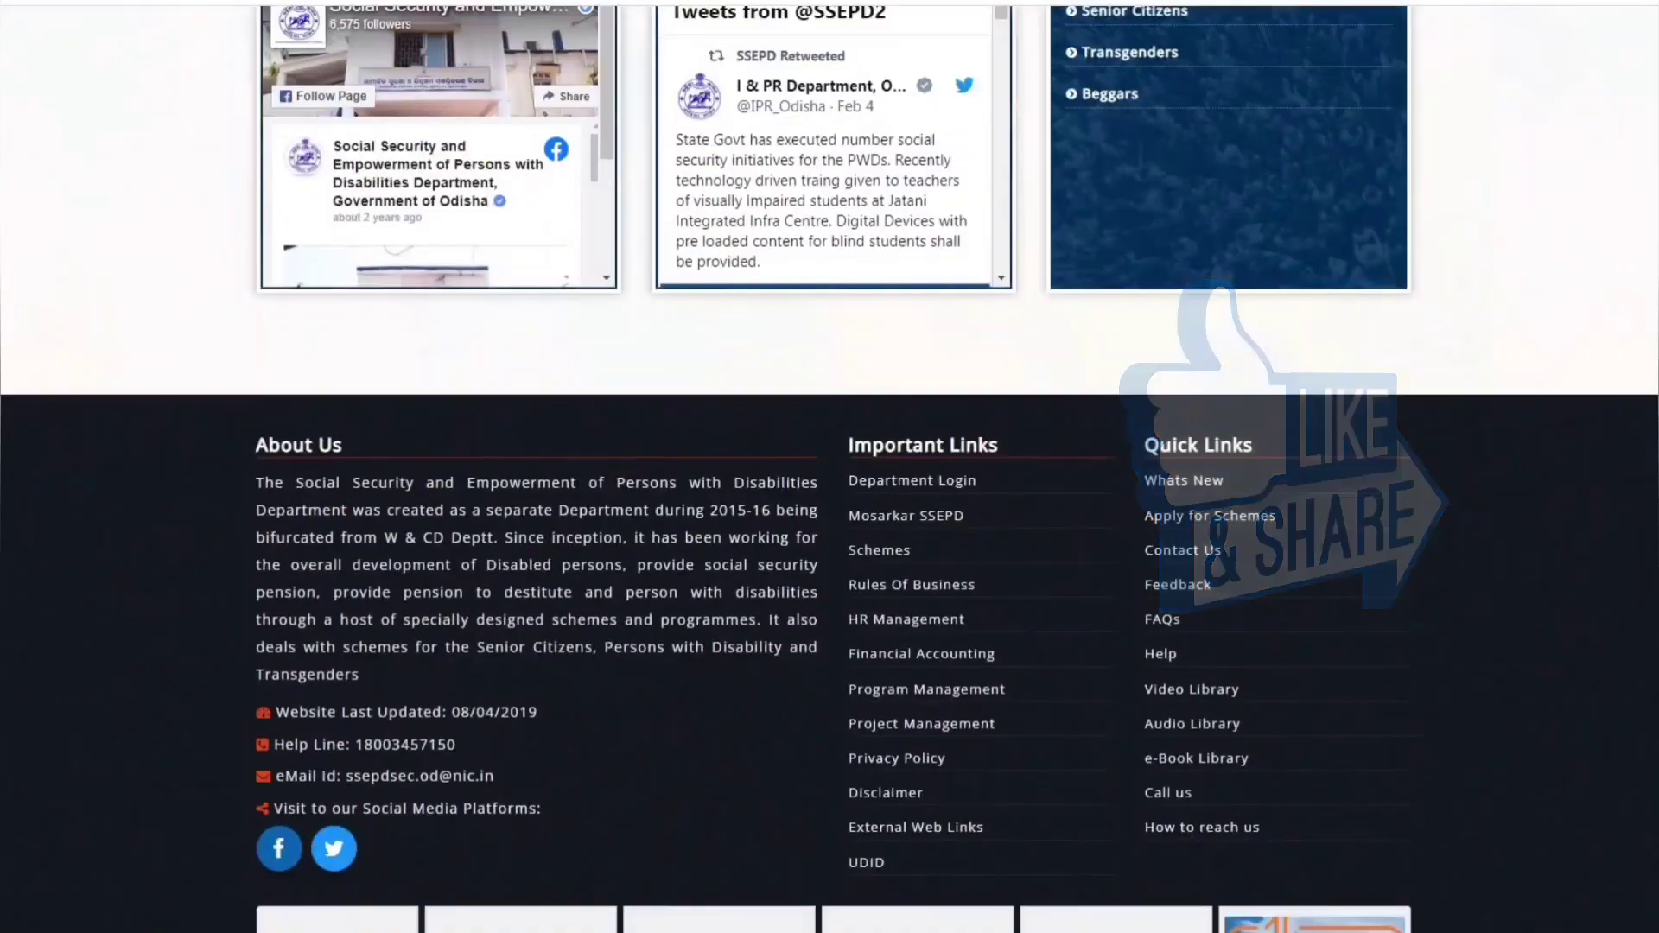
pyautogui.scroll(-2, 829, 466)
pyautogui.scroll(10, 829, 467)
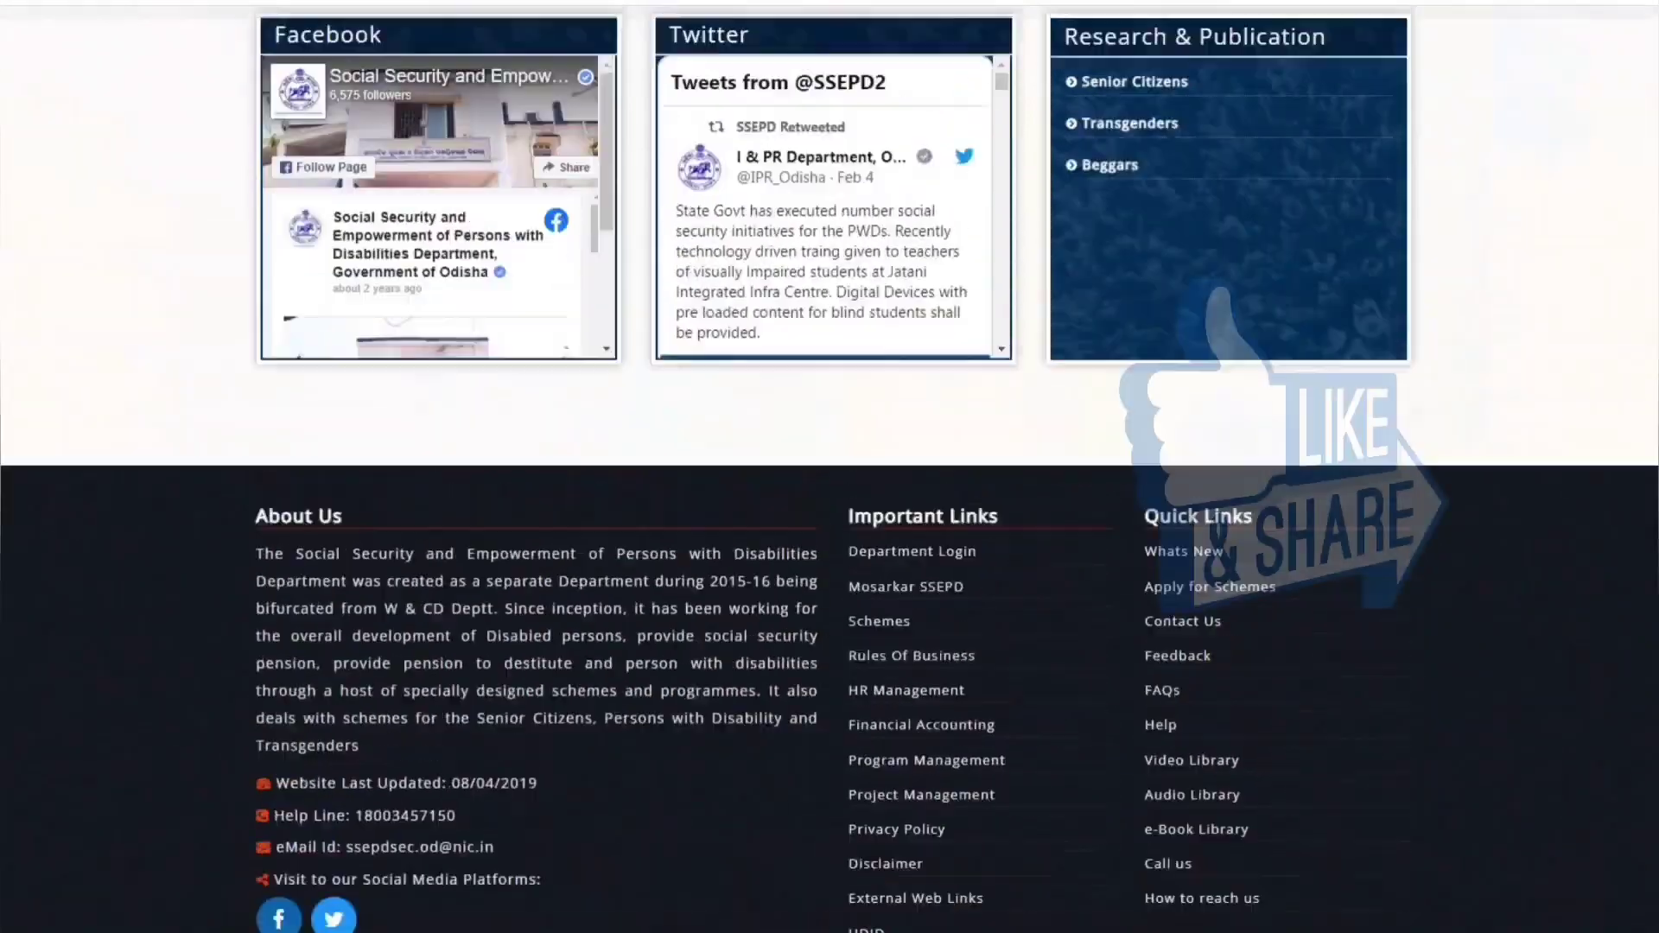
pyautogui.scroll(8, 829, 467)
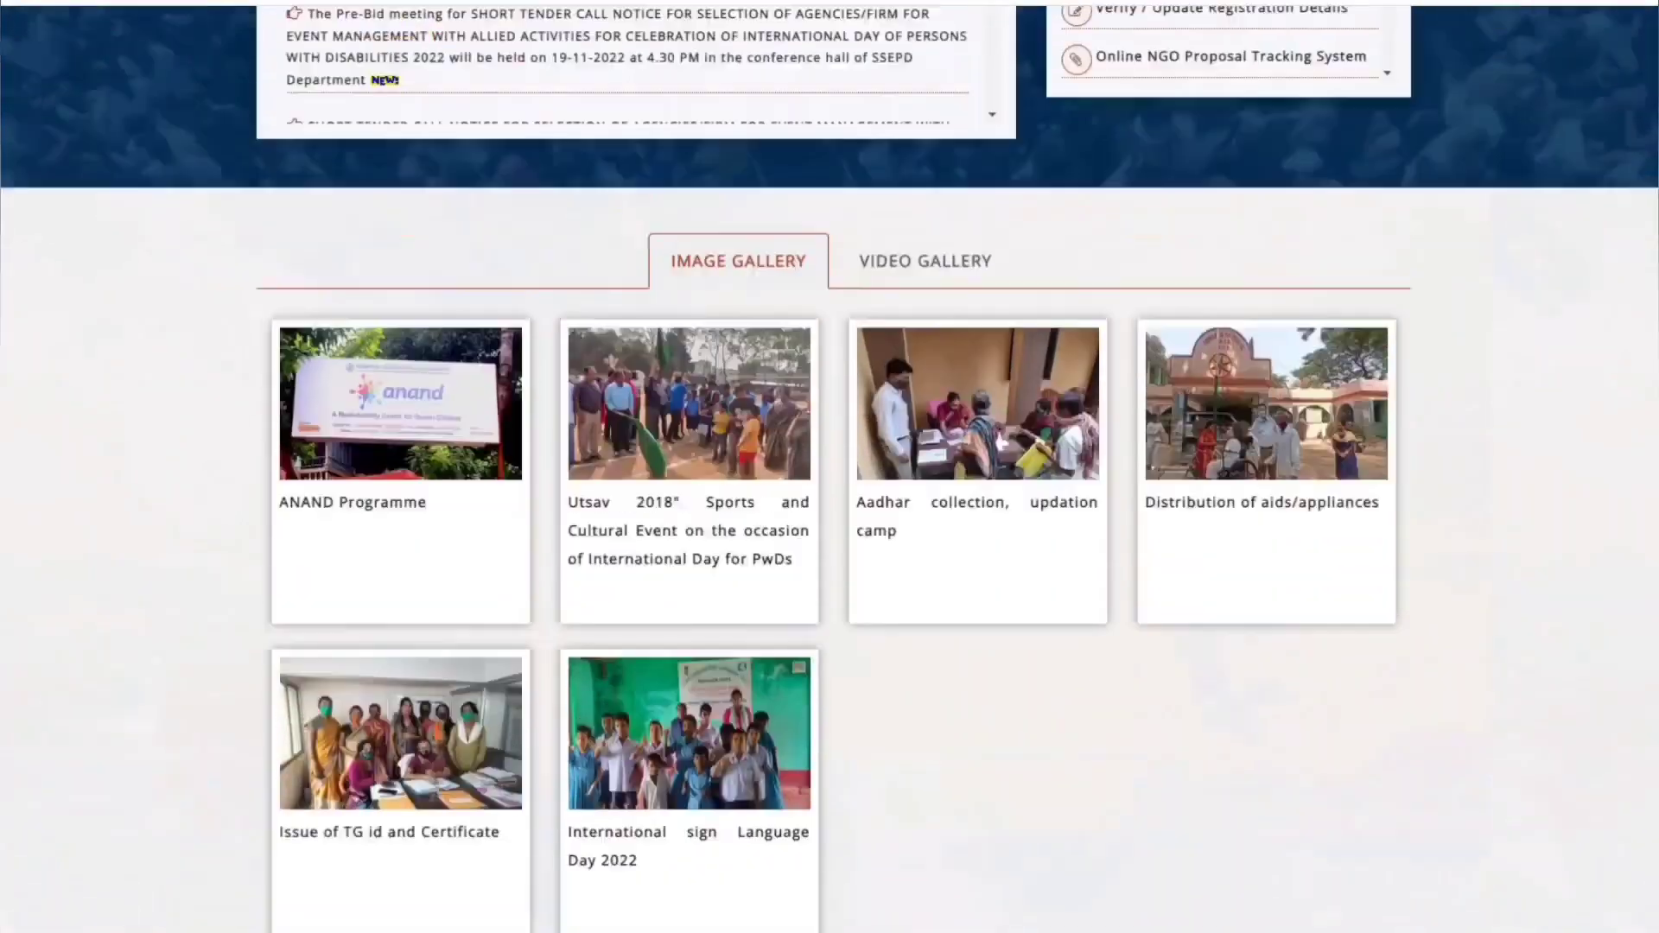
pyautogui.scroll(8, 829, 466)
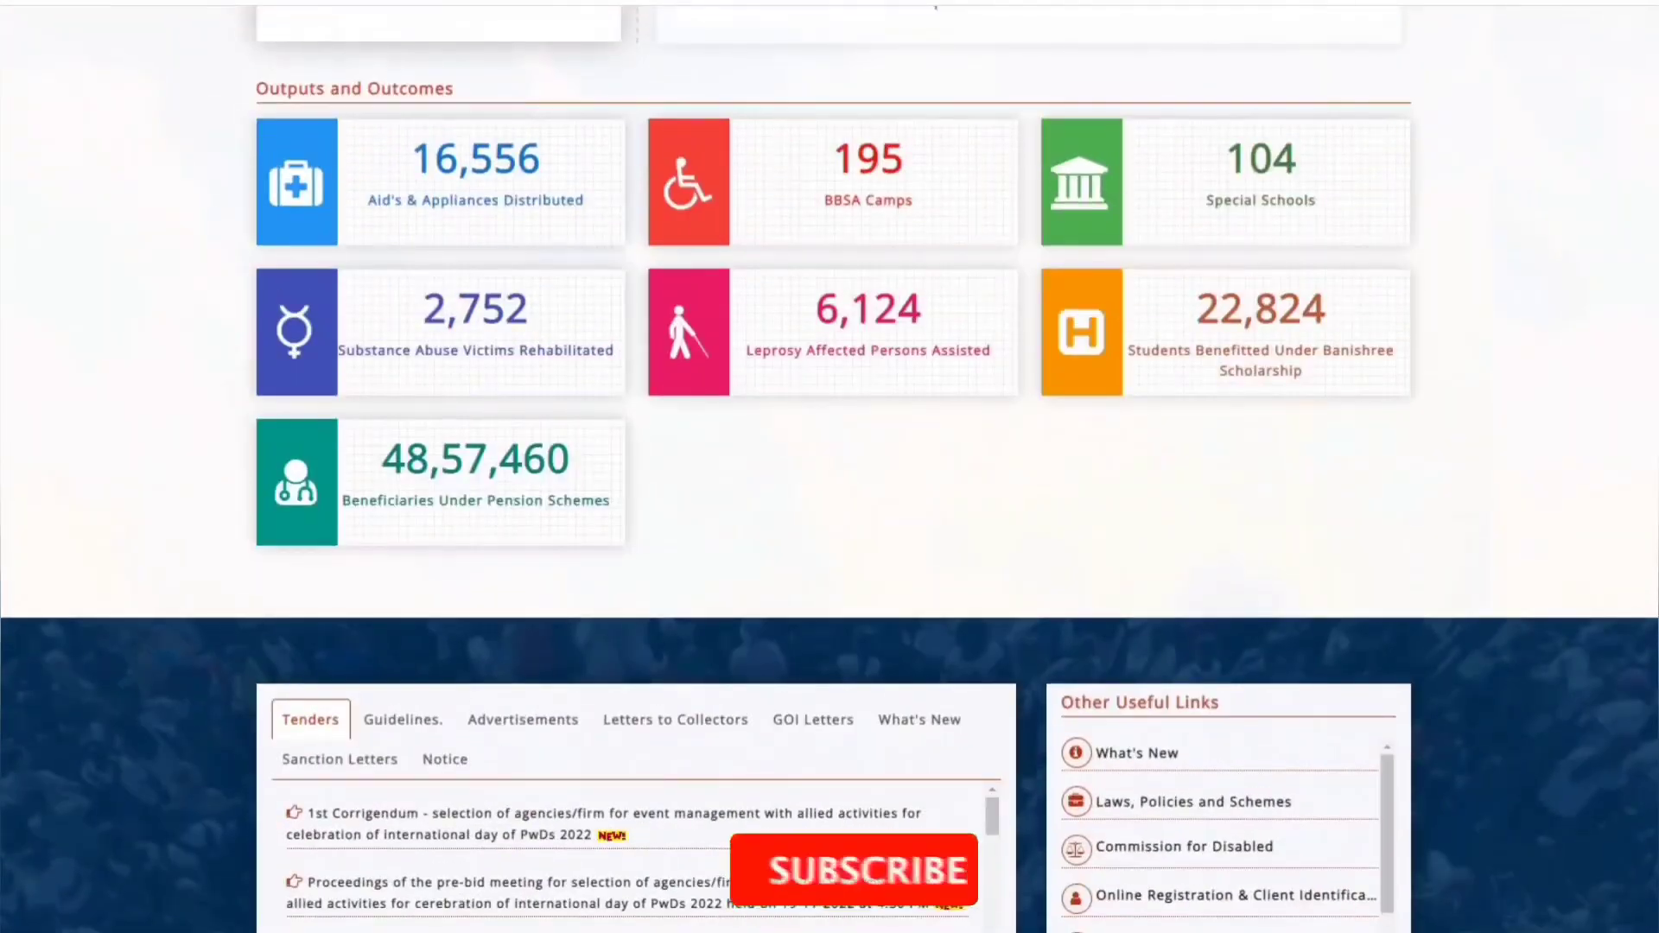
pyautogui.scroll(1, 830, 467)
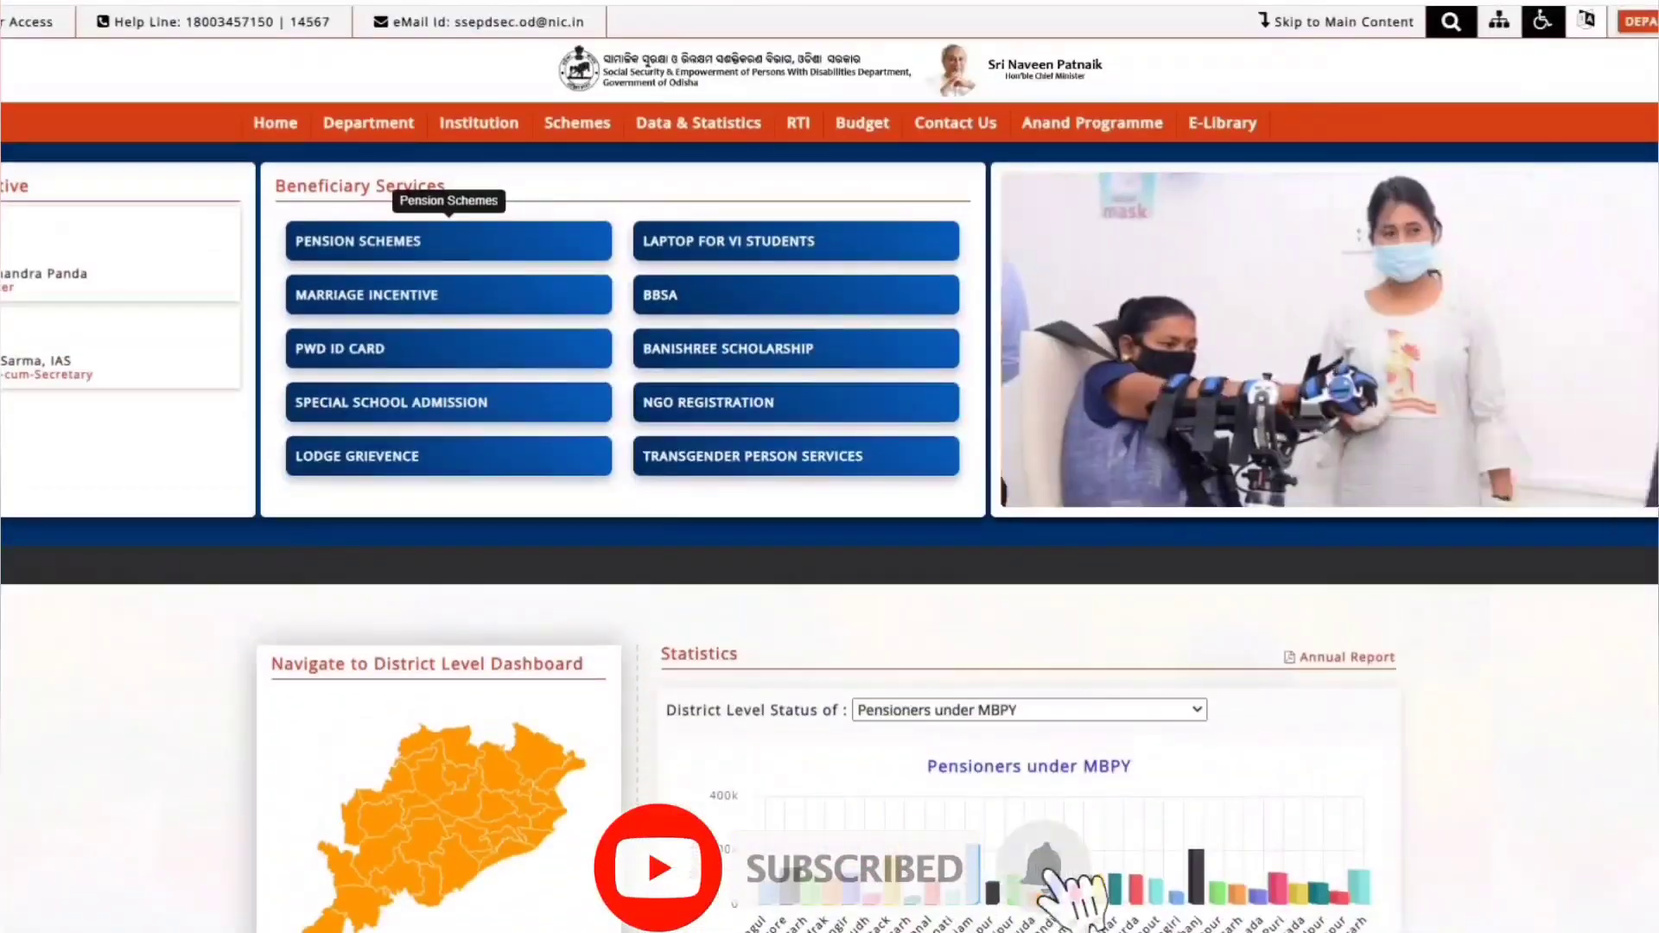